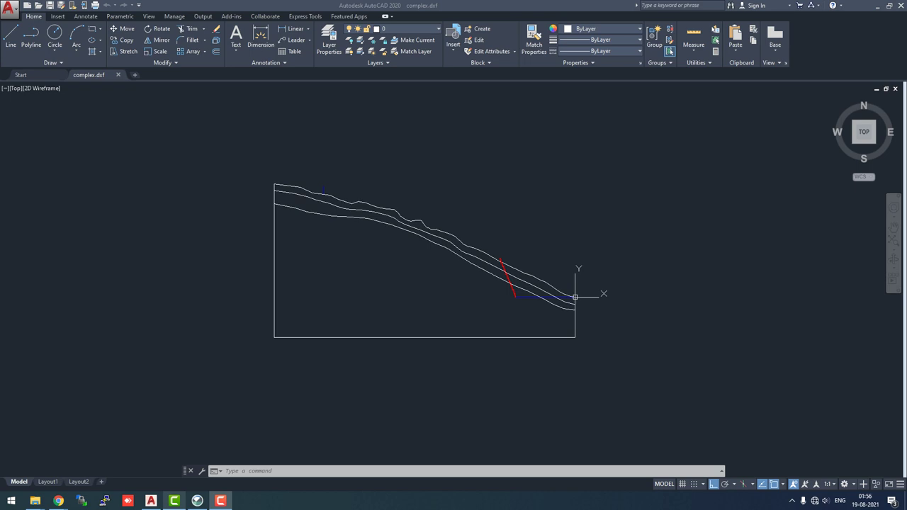
Zoom around the slope drawing, briefly selecting and then deselecting the upper ground-surface polyline.
{"action": "scroll", "coordinate": [435, 241], "scroll_direction": "up", "scroll_amount": 4}
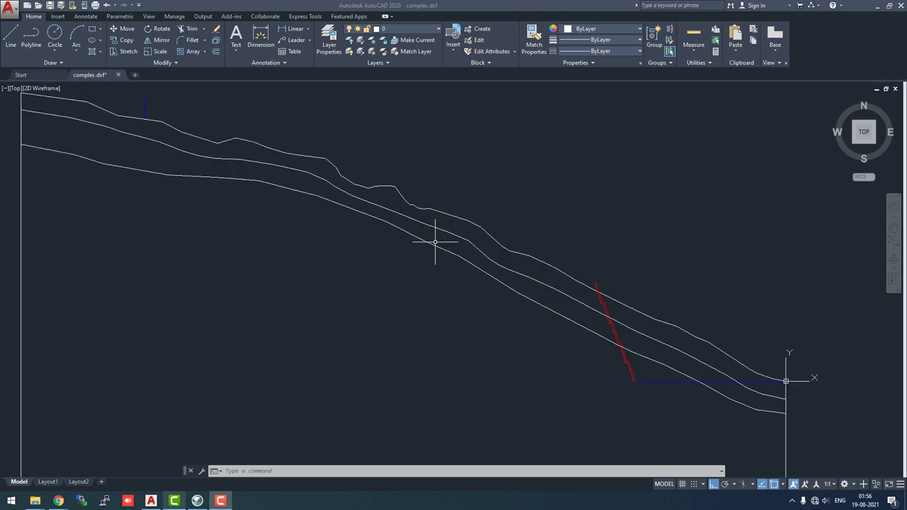
{"action": "scroll", "coordinate": [435, 242], "scroll_direction": "down", "scroll_amount": 2}
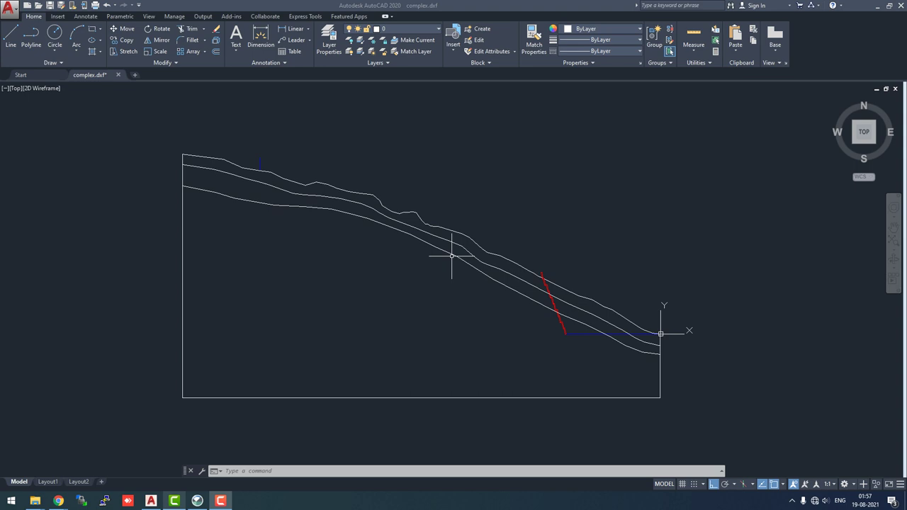
{"action": "scroll", "coordinate": [260, 161], "scroll_direction": "up", "scroll_amount": 4}
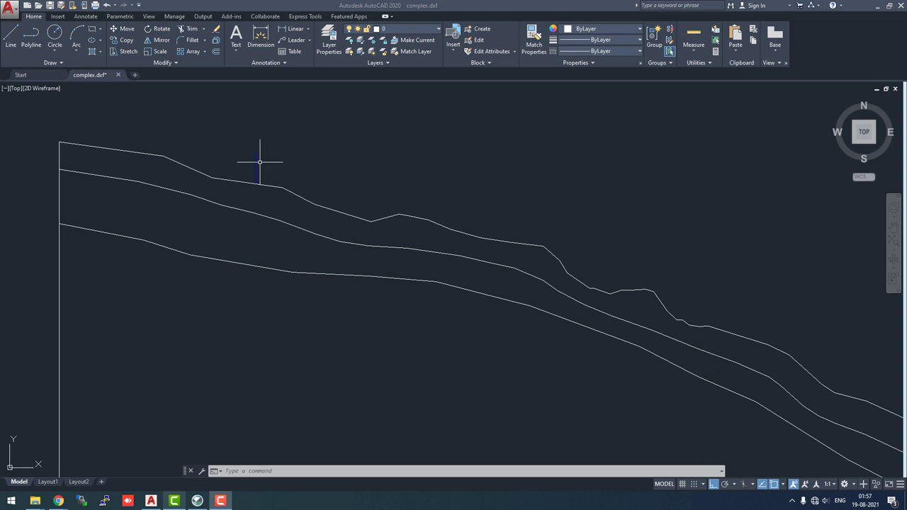
{"action": "scroll", "coordinate": [206, 192], "scroll_direction": "down", "scroll_amount": 4}
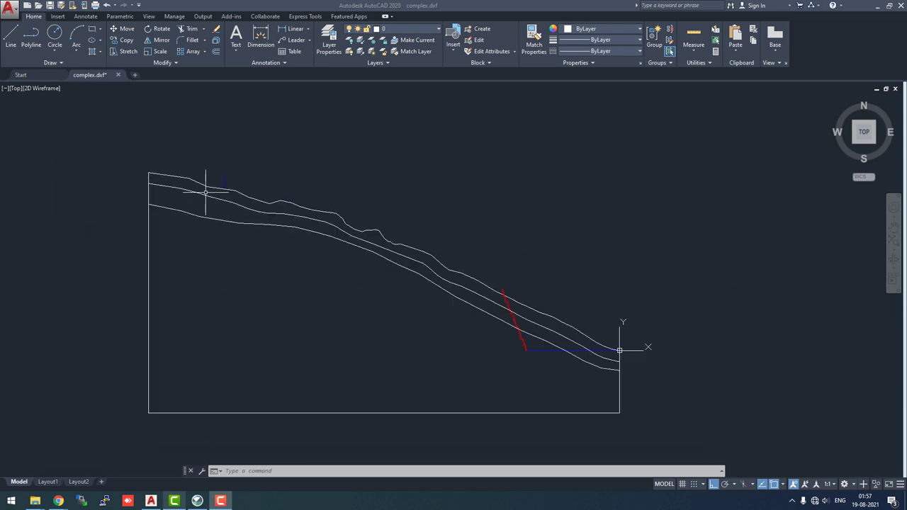
{"action": "scroll", "coordinate": [499, 346], "scroll_direction": "up", "scroll_amount": 4}
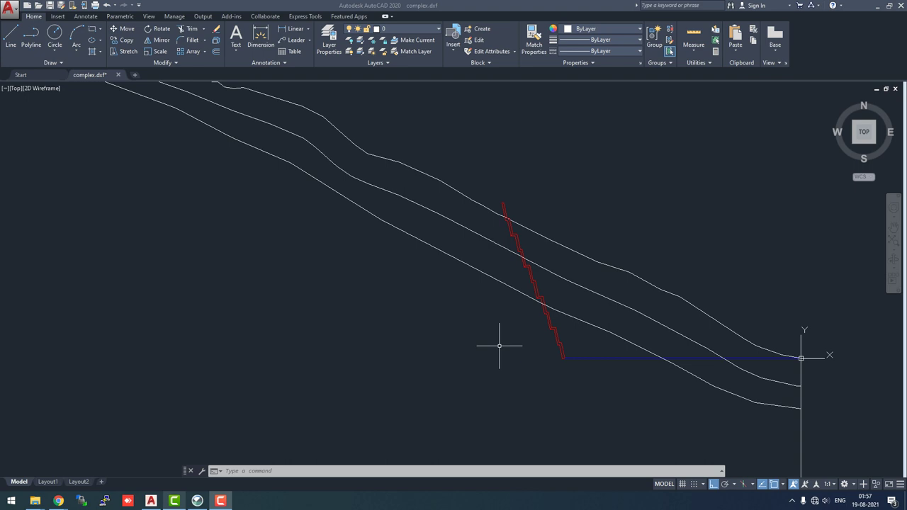
{"action": "left_click", "coordinate": [558, 245]}
{"action": "mouse_move", "coordinate": [559, 244]}
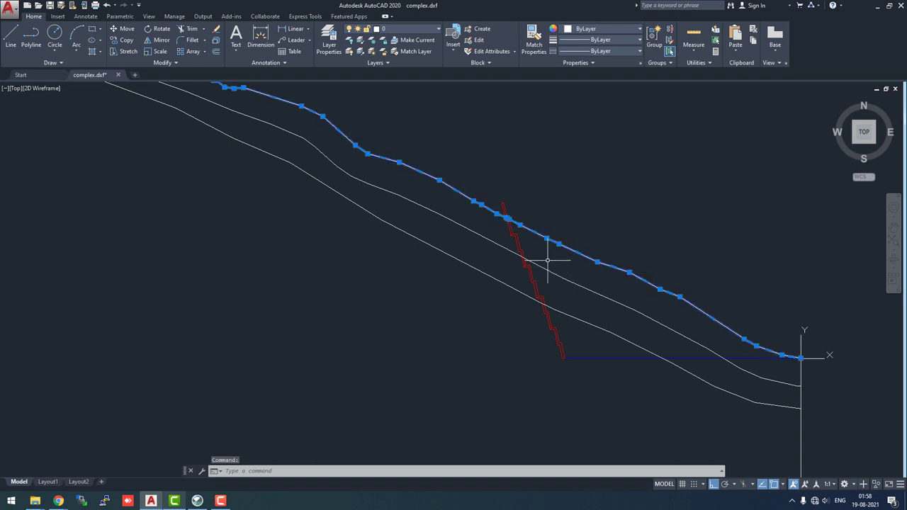
{"action": "key", "text": "Escape"}
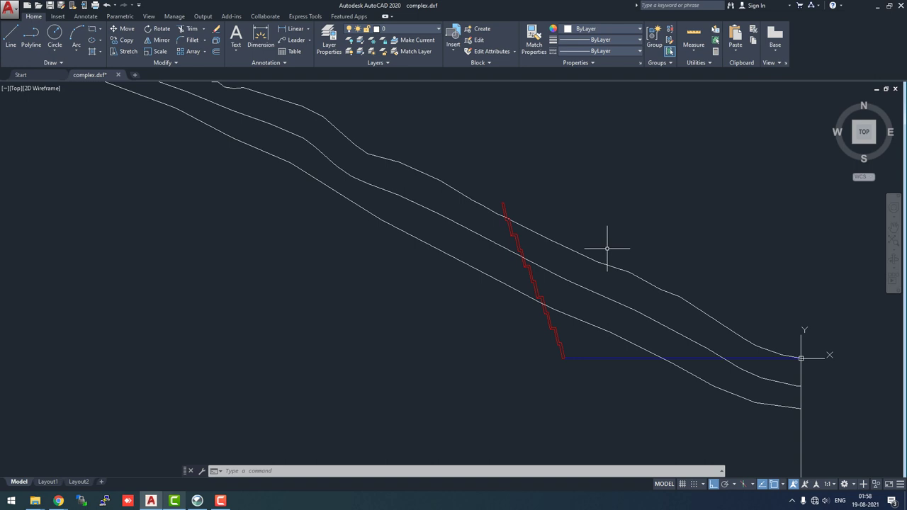
{"action": "scroll", "coordinate": [606, 249], "scroll_direction": "down", "scroll_amount": 5}
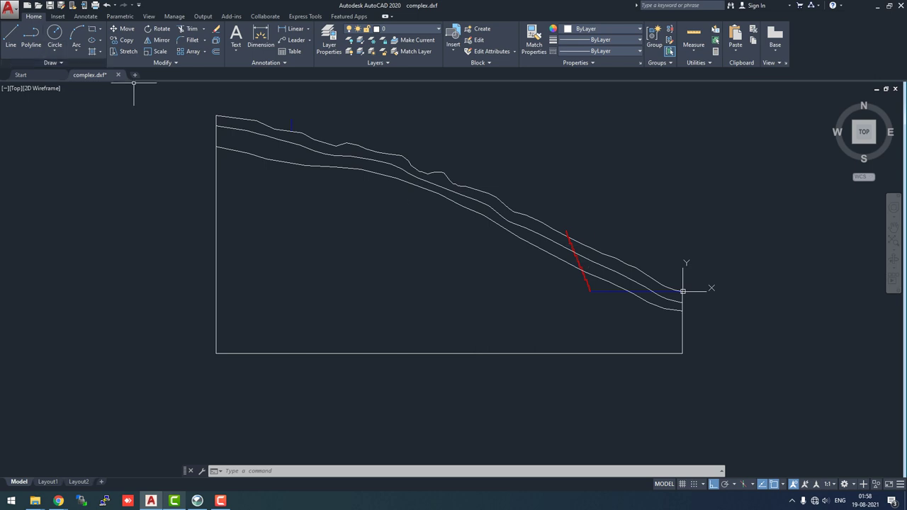
Save the drawing as unreinforced.dwg in the Zoom folder.
{"action": "left_click", "coordinate": [9, 8]}
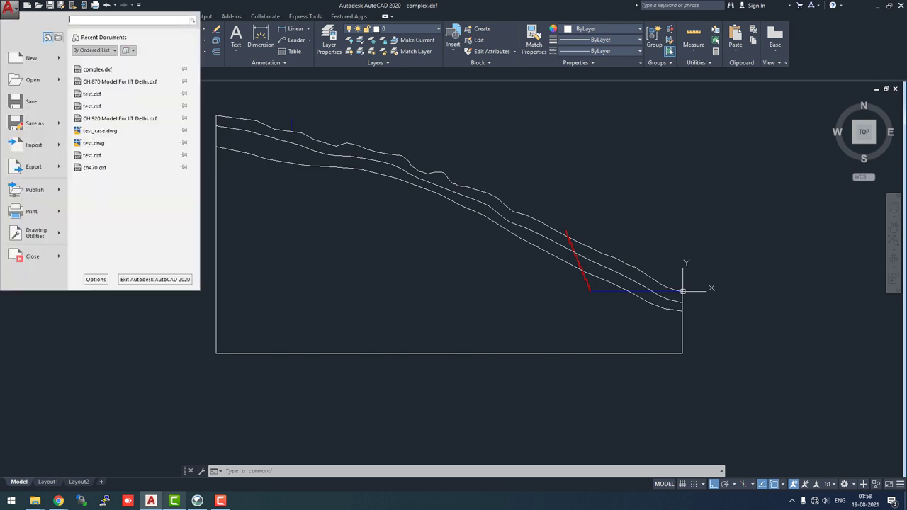
{"action": "left_click", "coordinate": [35, 124]}
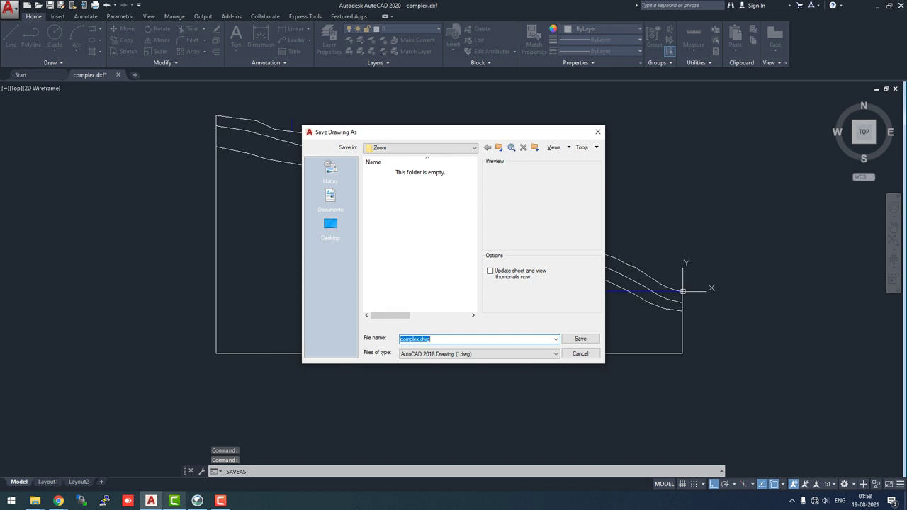
{"action": "type", "text": "u"}
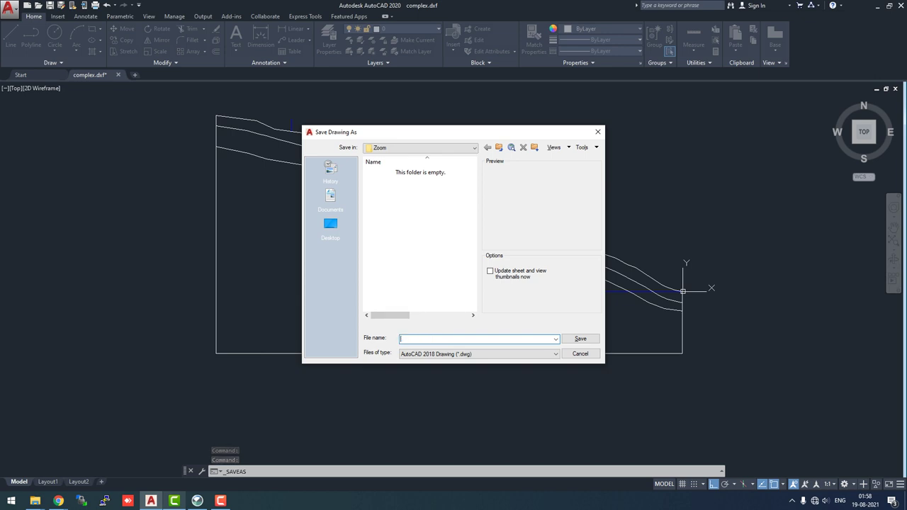
{"action": "type", "text": "nreinfor"}
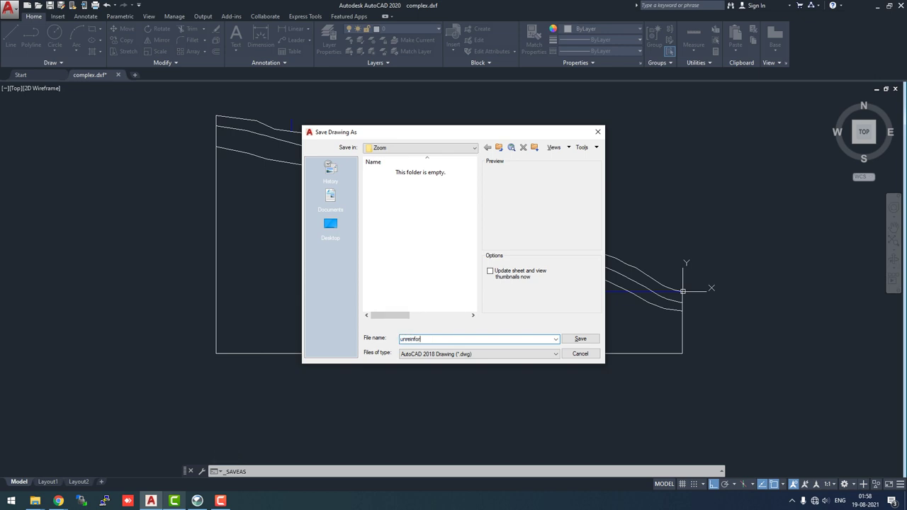
{"action": "type", "text": "ced"}
{"action": "left_click", "coordinate": [581, 338]}
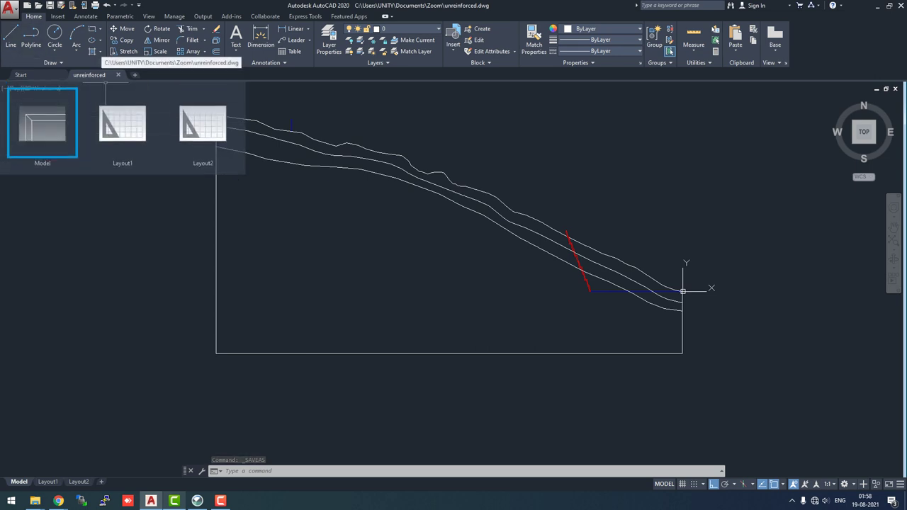
Delete the small blue marker near the crest and the red stepped polyline.
{"action": "left_click", "coordinate": [292, 123]}
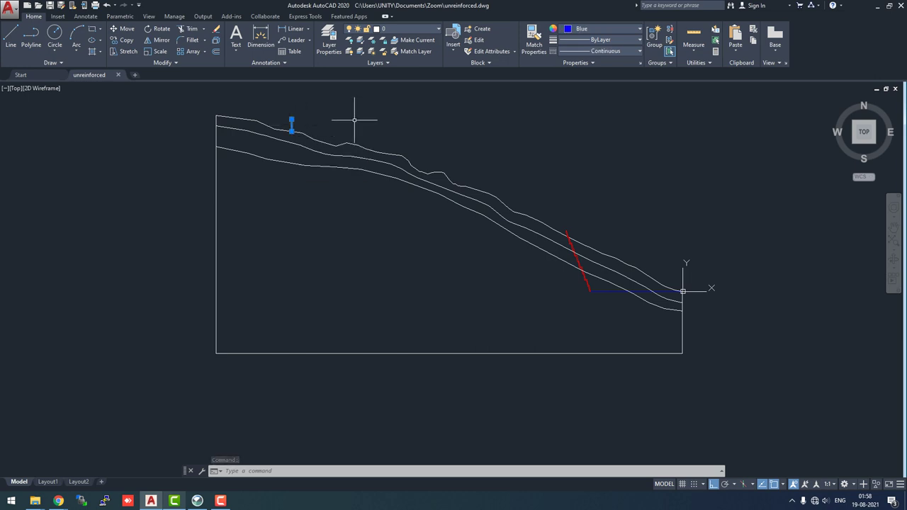
{"action": "key", "text": "Delete"}
{"action": "scroll", "coordinate": [600, 303], "scroll_direction": "up", "scroll_amount": 4}
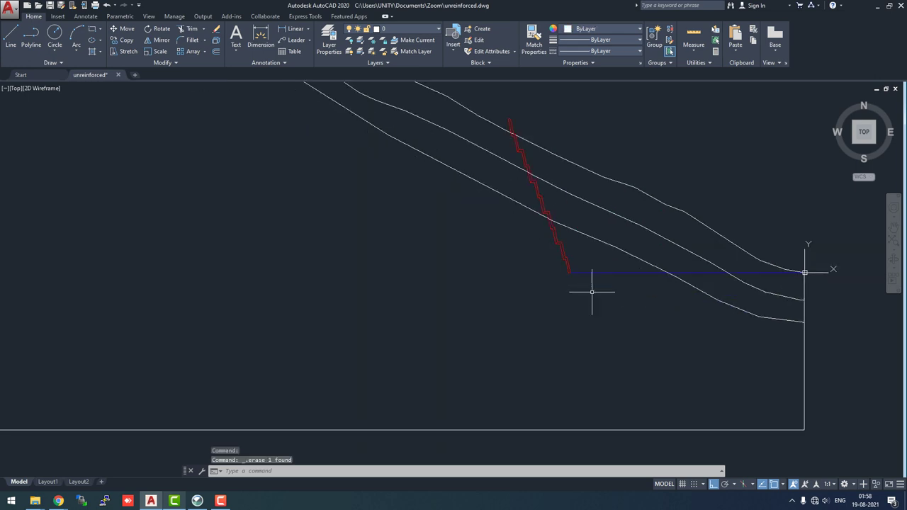
{"action": "left_click", "coordinate": [523, 155]}
{"action": "mouse_move", "coordinate": [524, 157]}
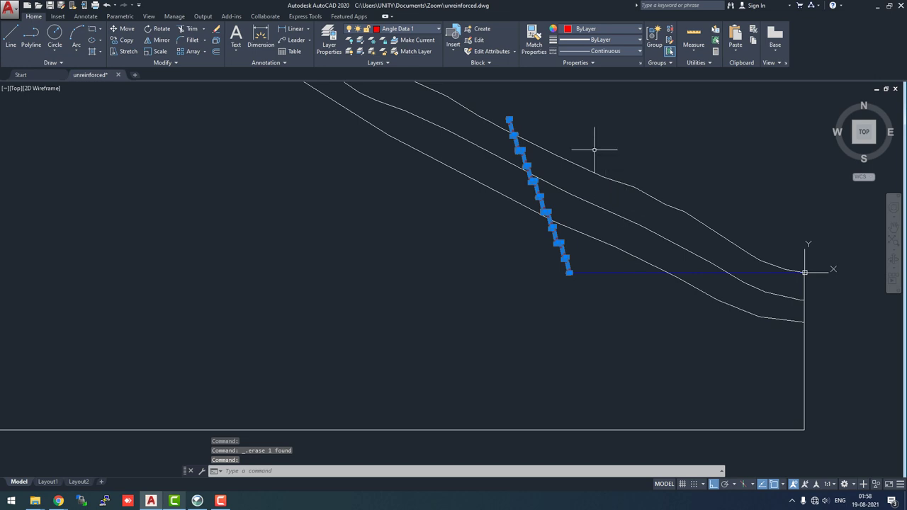
{"action": "key", "text": "Delete"}
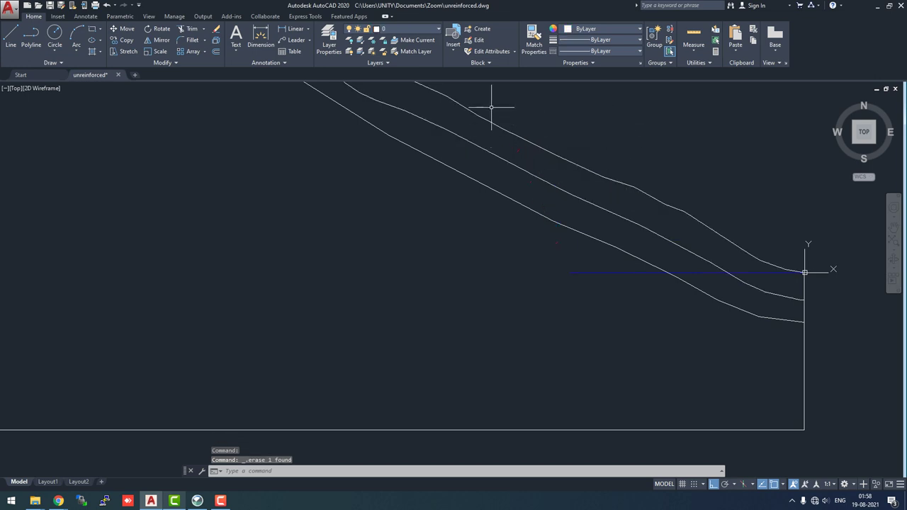
Delete the leftover Angle Data 1 pieces and the blue horizontal line at the toe, then zoom out.
{"action": "left_click", "coordinate": [517, 140]}
{"action": "mouse_move", "coordinate": [517, 140]}
{"action": "left_mouse_down"}
{"action": "mouse_move", "coordinate": [565, 230]}
{"action": "mouse_move", "coordinate": [555, 269]}
{"action": "left_mouse_up"}
{"action": "key", "text": "Delete"}
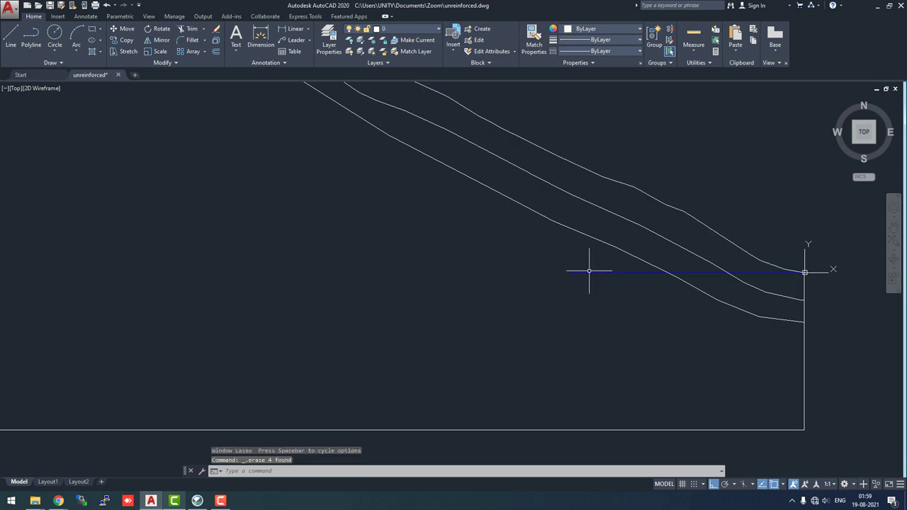
{"action": "left_click", "coordinate": [620, 273]}
{"action": "key", "text": "Delete"}
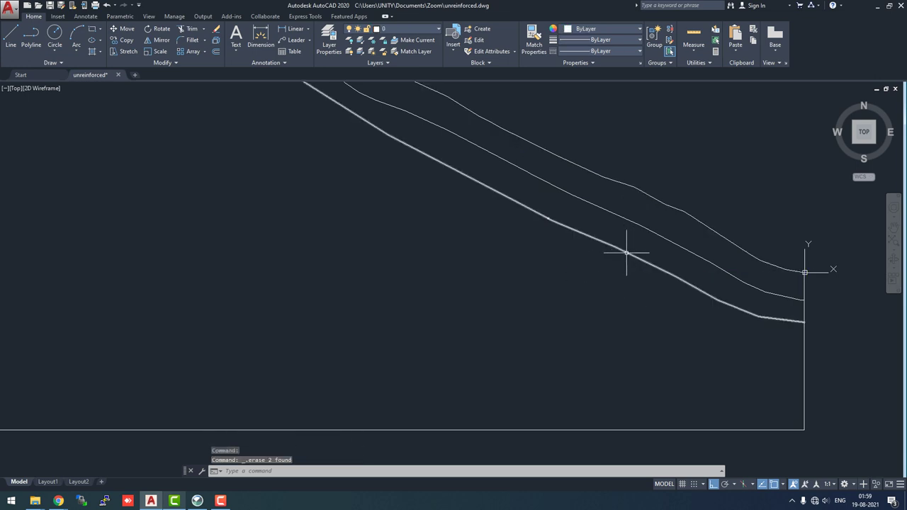
{"action": "scroll", "coordinate": [627, 252], "scroll_direction": "down", "scroll_amount": 2}
{"action": "scroll", "coordinate": [627, 252], "scroll_direction": "down", "scroll_amount": 2}
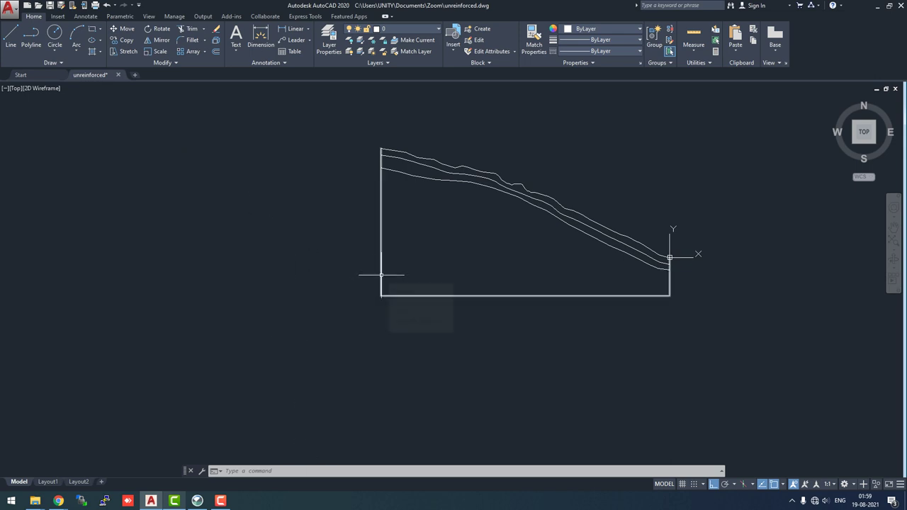
Create a closed boundary polyline around the lowest layer region with BO.
{"action": "mouse_move", "coordinate": [381, 275]}
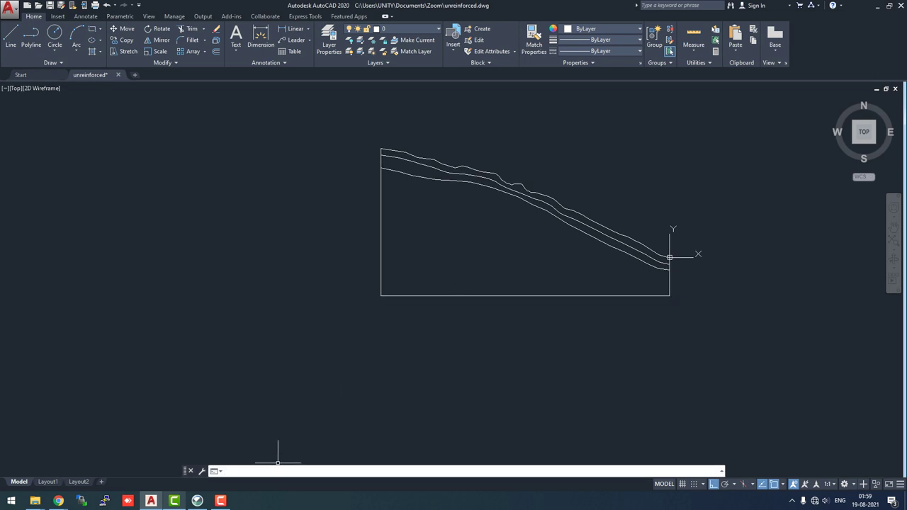
{"action": "type", "text": "BO"}
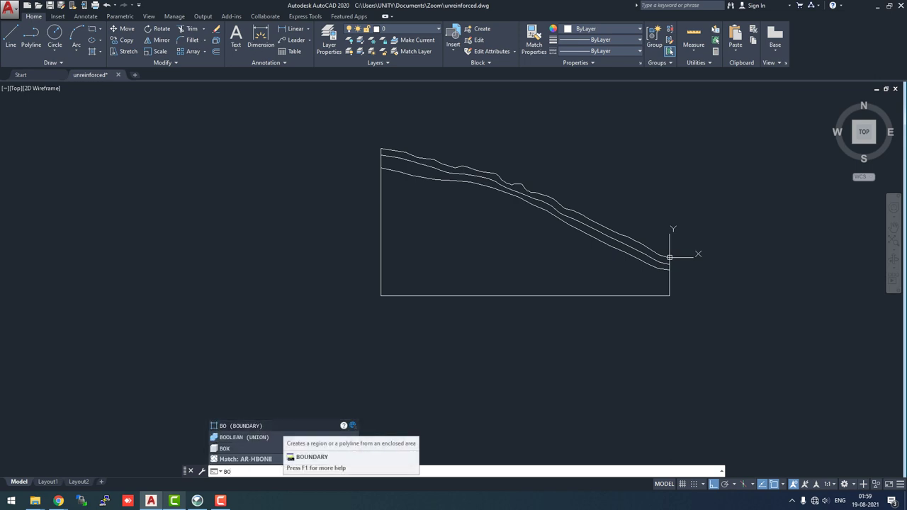
{"action": "key", "text": "Return"}
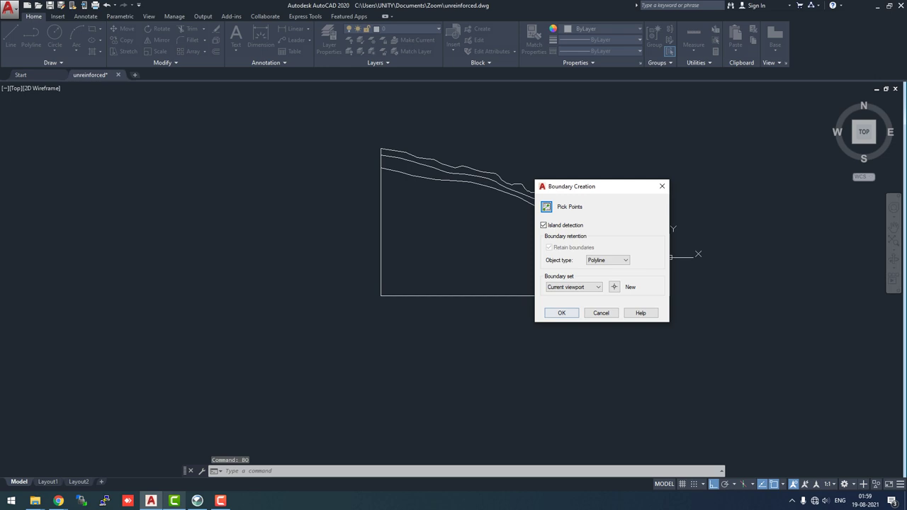
{"action": "left_click", "coordinate": [546, 206]}
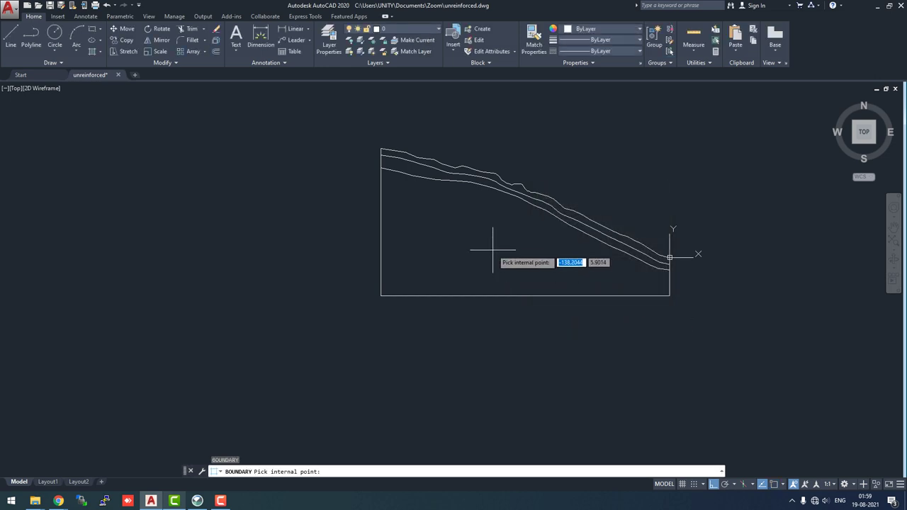
{"action": "left_click", "coordinate": [493, 250]}
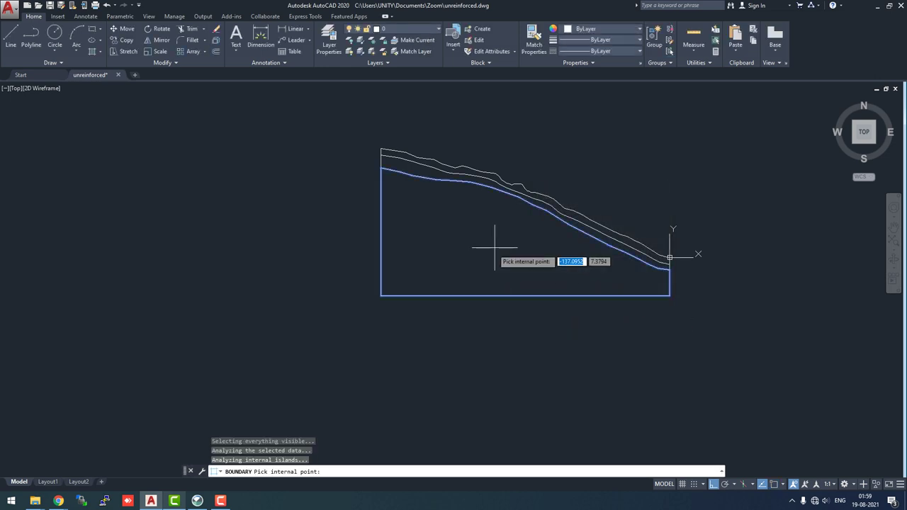
{"action": "key", "text": "Return"}
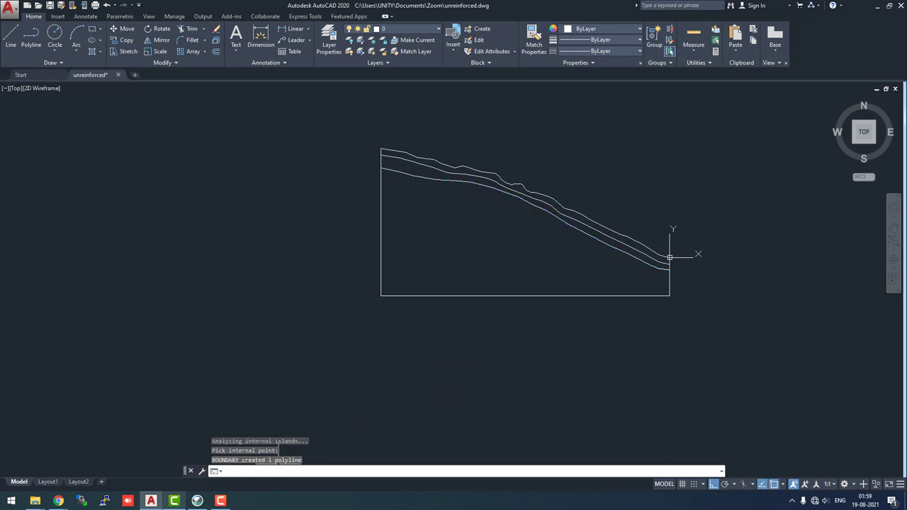
Create a boundary polyline for the top layer band between the two upper profiles.
{"action": "type", "text": "BO"}
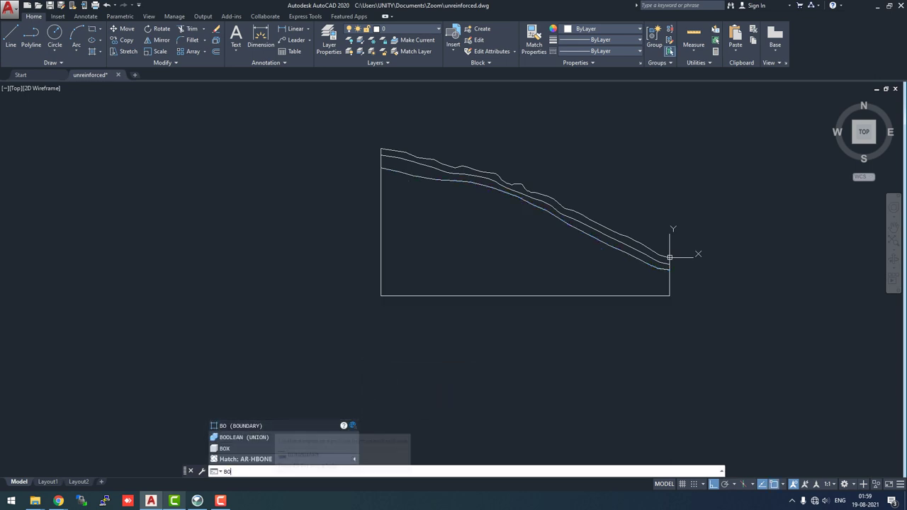
{"action": "key", "text": "Return"}
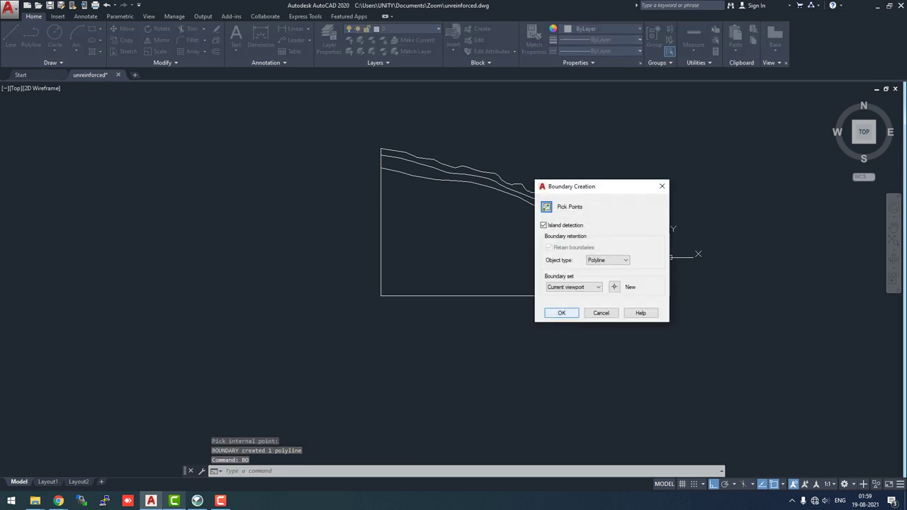
{"action": "left_click", "coordinate": [546, 206]}
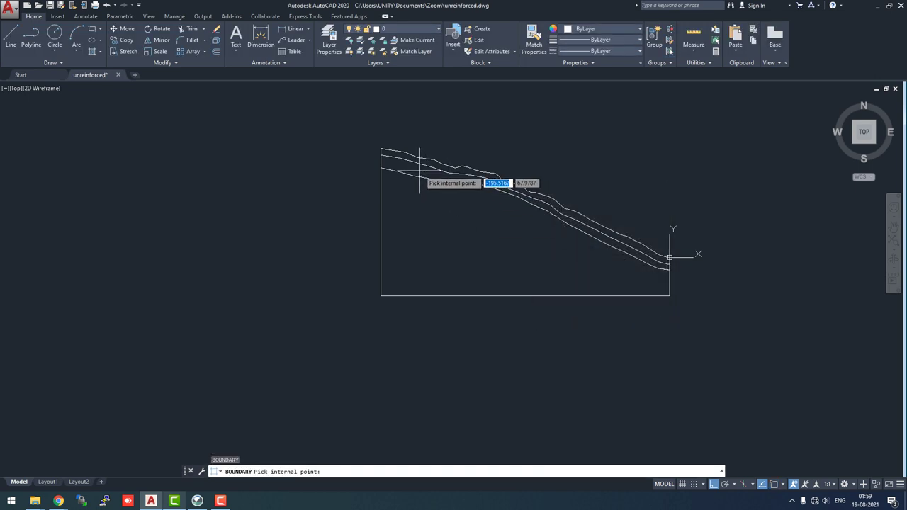
{"action": "key", "text": "Return"}
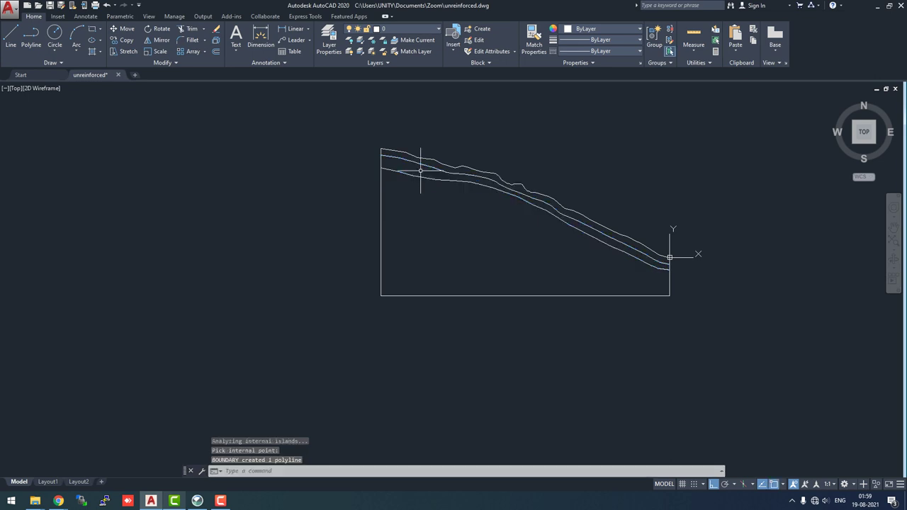
{"action": "scroll", "coordinate": [542, 209], "scroll_direction": "up", "scroll_amount": 2}
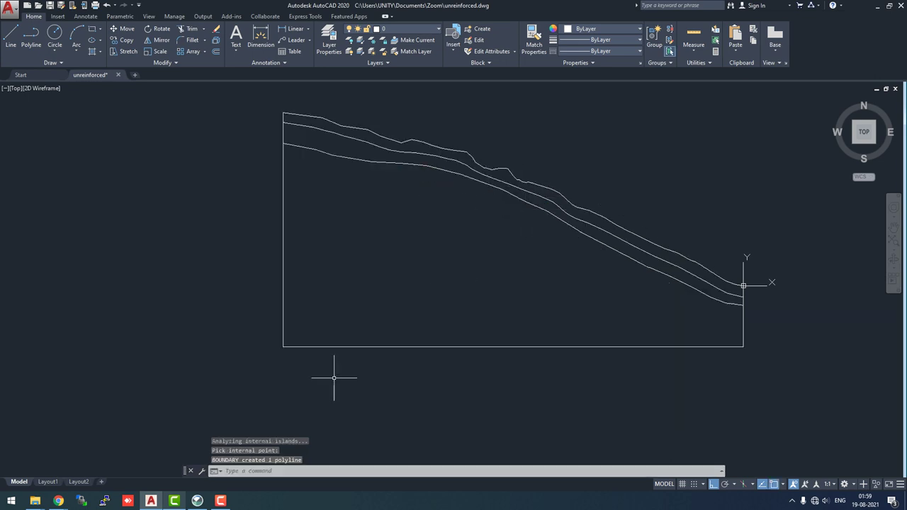
{"action": "left_click", "coordinate": [286, 456]}
{"action": "type", "text": "bo"}
{"action": "key", "text": "Return"}
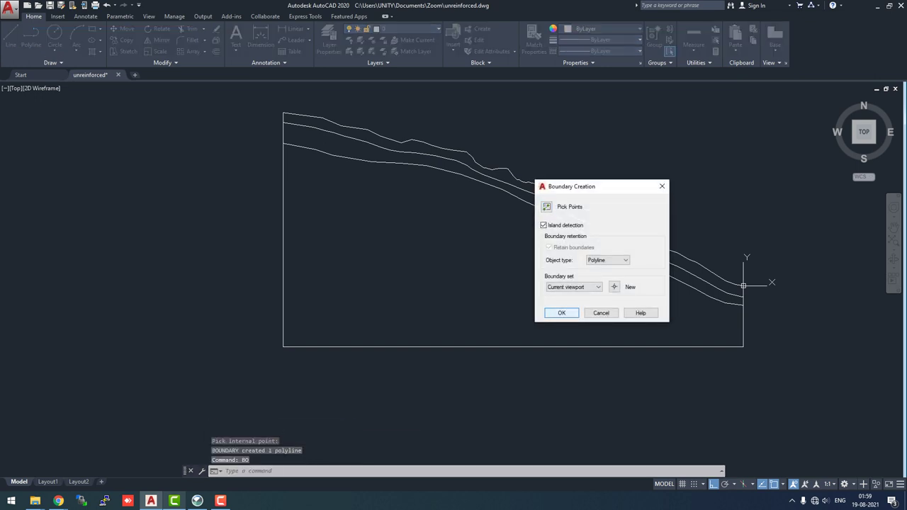
{"action": "left_click", "coordinate": [547, 206]}
{"action": "left_click", "coordinate": [502, 173]}
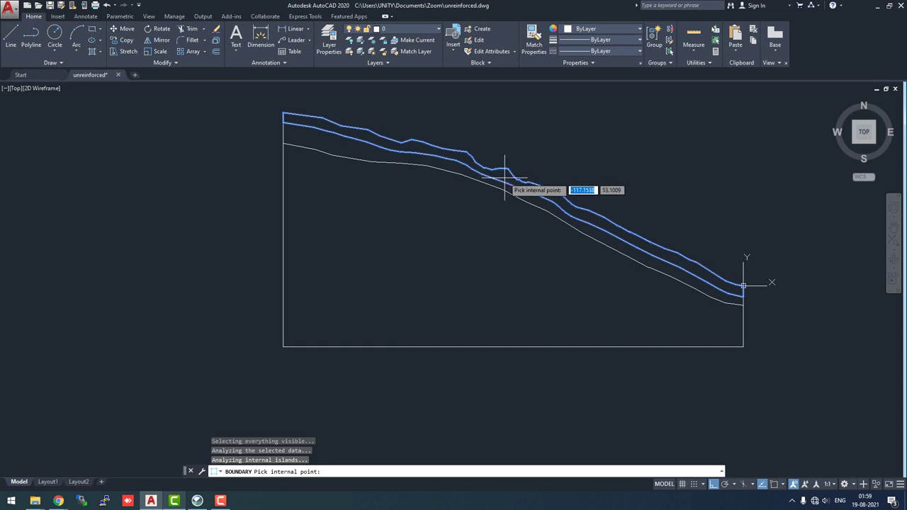
{"action": "key", "text": "Return"}
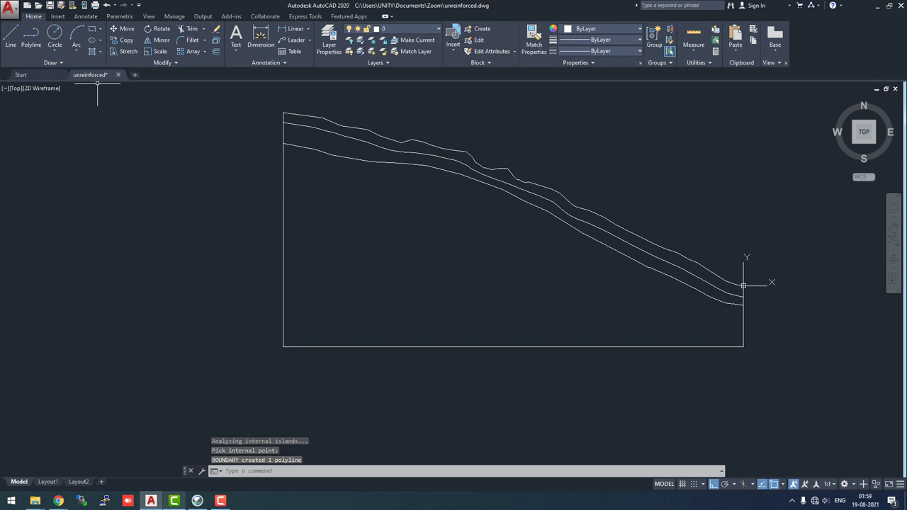
Save the drawing as unreinforced.dxf in AutoCAD 2013/LT2013 DXF format, then switch to GeoStudio.
{"action": "left_click", "coordinate": [9, 9]}
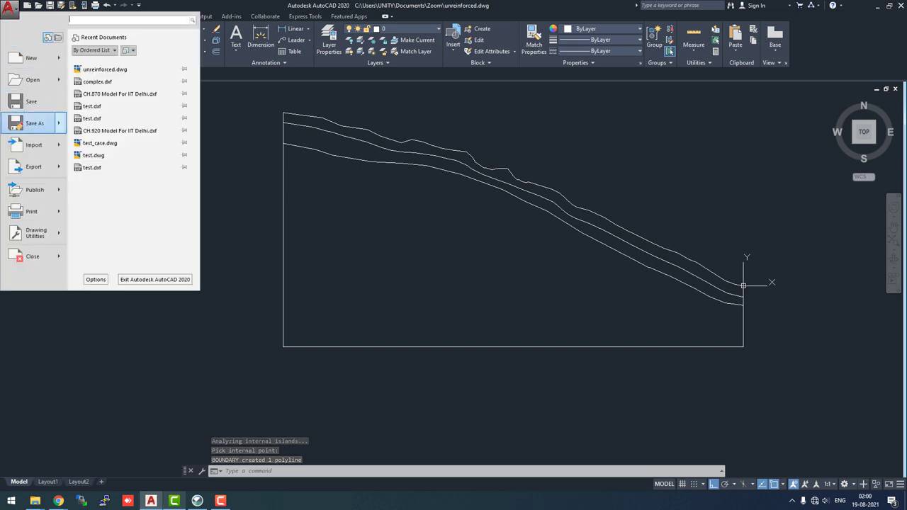
{"action": "left_click", "coordinate": [31, 124]}
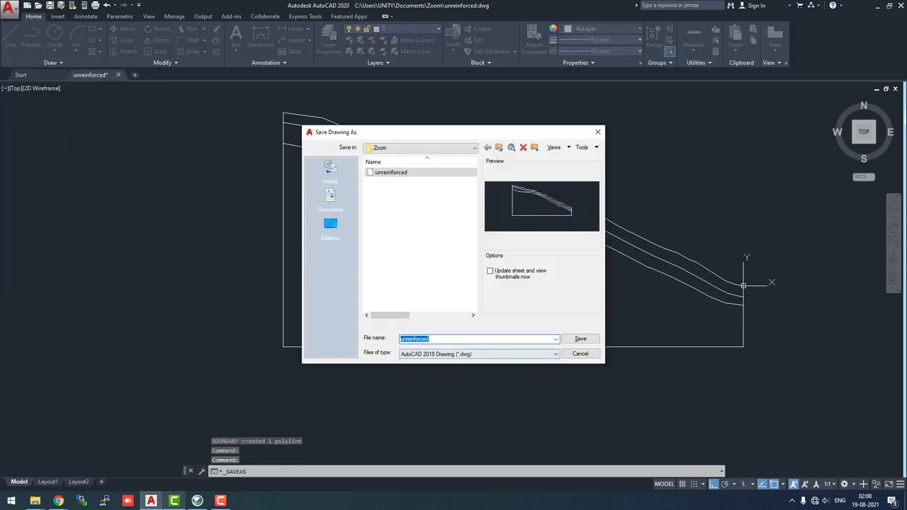
{"action": "key", "text": "Tab"}
{"action": "key", "text": "alt+Down"}
{"action": "key", "text": "Down"}
{"action": "key", "text": "Down"}
{"action": "key", "text": "Down"}
{"action": "key", "text": "Down"}
{"action": "key", "text": "Down"}
{"action": "key", "text": "Down"}
{"action": "key", "text": "Down"}
{"action": "key", "text": "Down"}
{"action": "key", "text": "Down"}
{"action": "key", "text": "Down"}
{"action": "key", "text": "Return"}
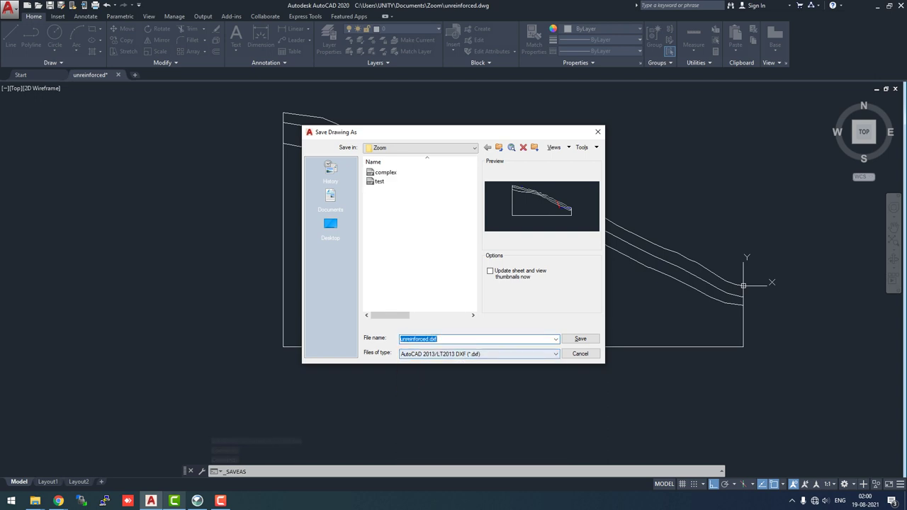
{"action": "left_click", "coordinate": [580, 339]}
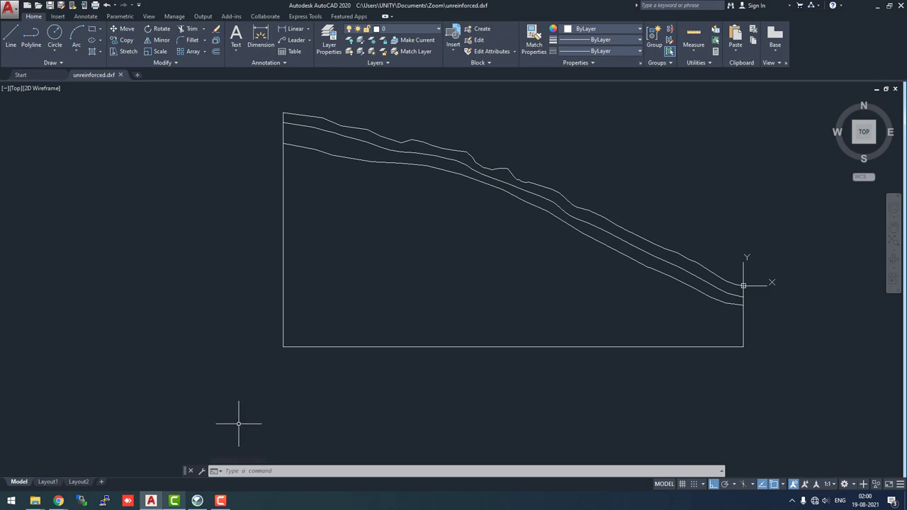
{"action": "left_click", "coordinate": [197, 500]}
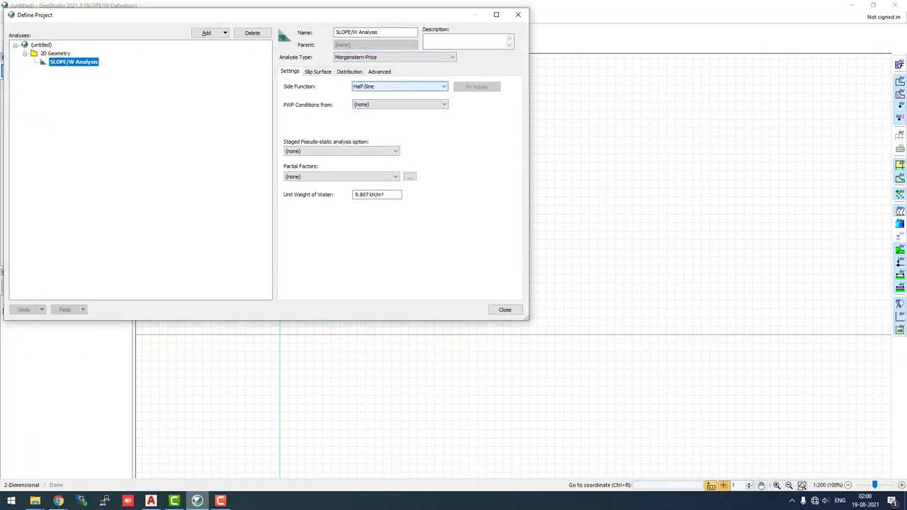
Set PWP conditions to Ru and staged pseudo-static to Effective Stress Strengths.
{"action": "left_click", "coordinate": [399, 104]}
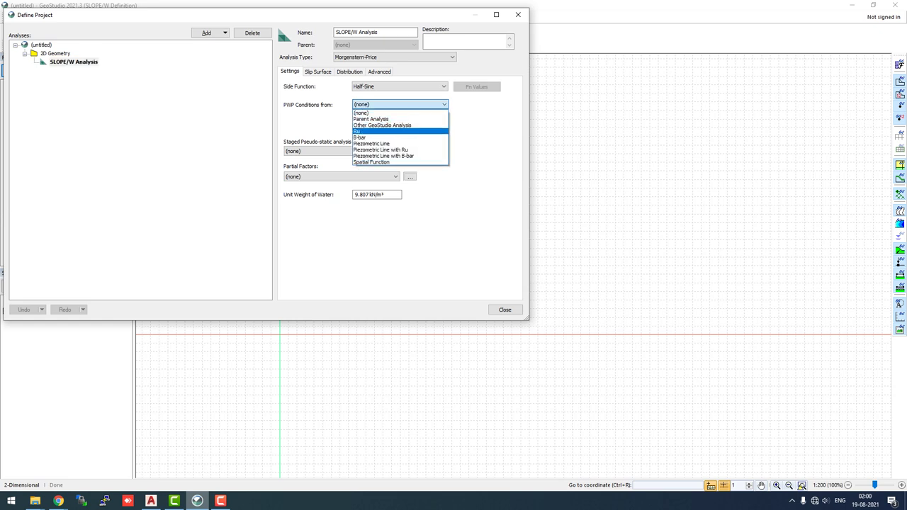
{"action": "key", "text": "Return"}
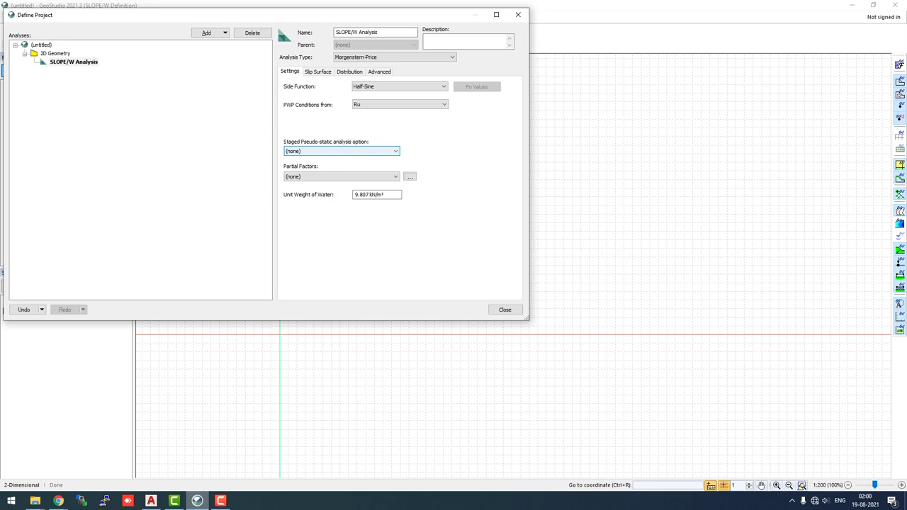
{"action": "left_click", "coordinate": [395, 151]}
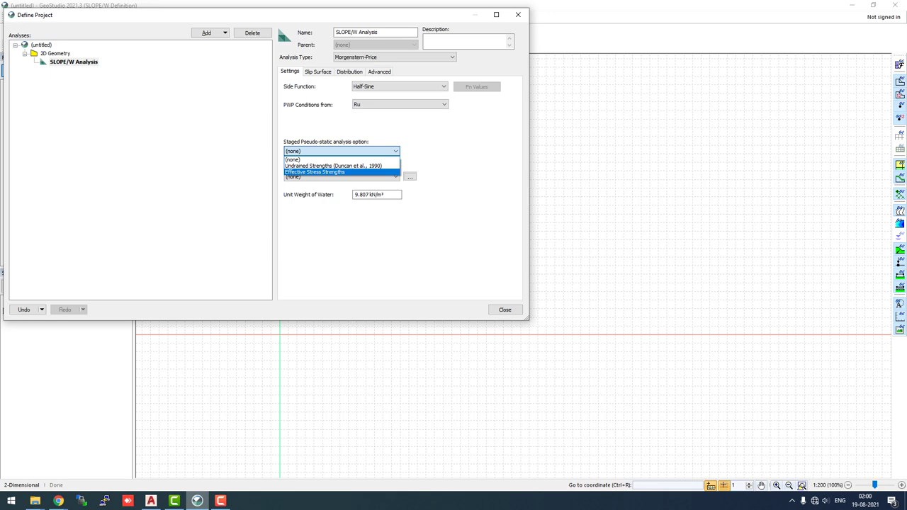
{"action": "key", "text": "Return"}
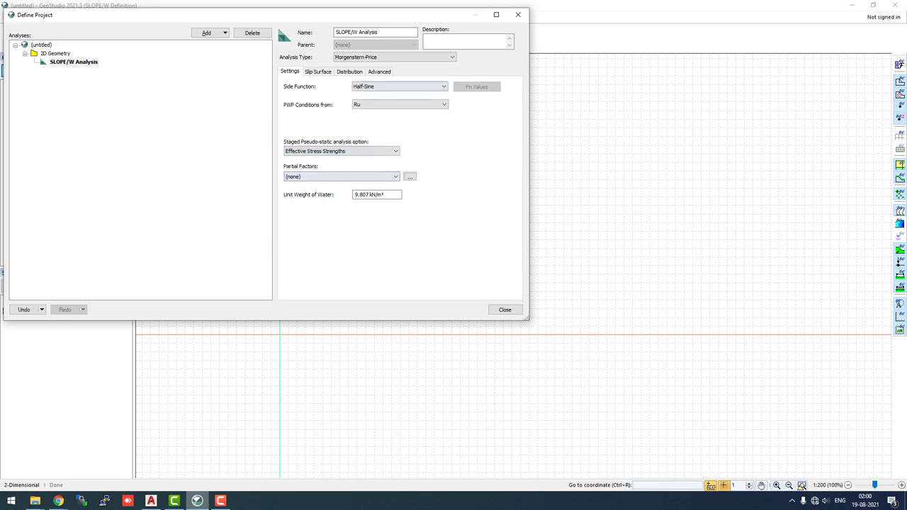
{"action": "left_click", "coordinate": [318, 71]}
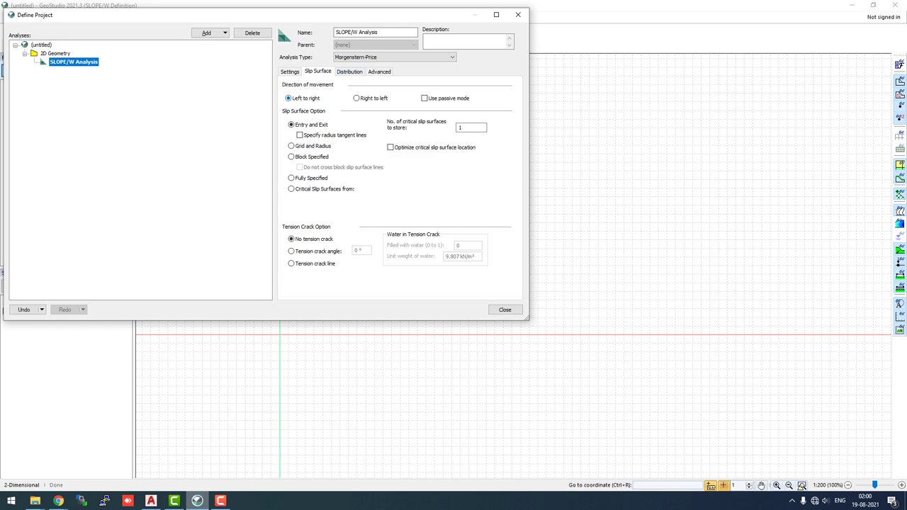
Choose Grid and Radius slip surfaces, name the analysis test2_unreinforced, and close the dialog.
{"action": "left_click", "coordinate": [291, 145]}
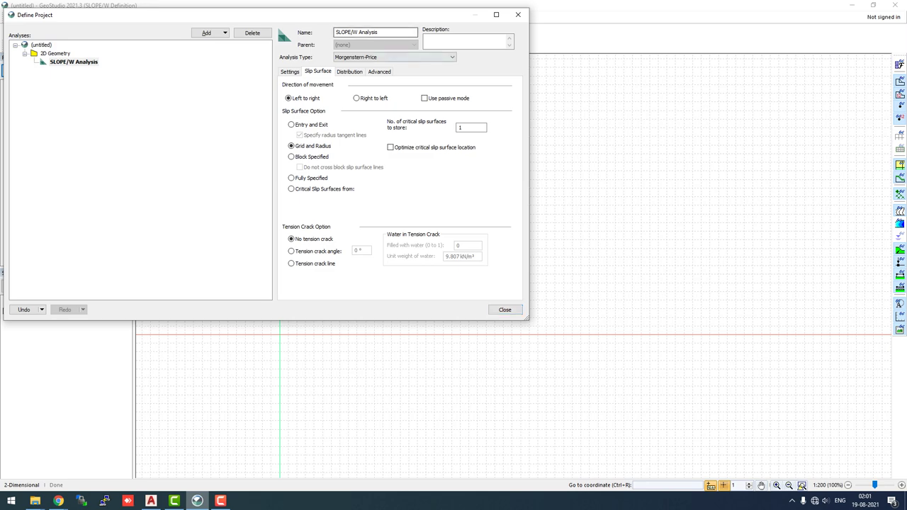
{"action": "triple_click", "coordinate": [375, 31]}
{"action": "type", "text": "test2_unreinfor"}
{"action": "key", "text": "BackSpace"}
{"action": "key", "text": "BackSpace"}
{"action": "key", "text": "BackSpace"}
{"action": "type", "text": "forced"}
{"action": "left_click", "coordinate": [505, 310]}
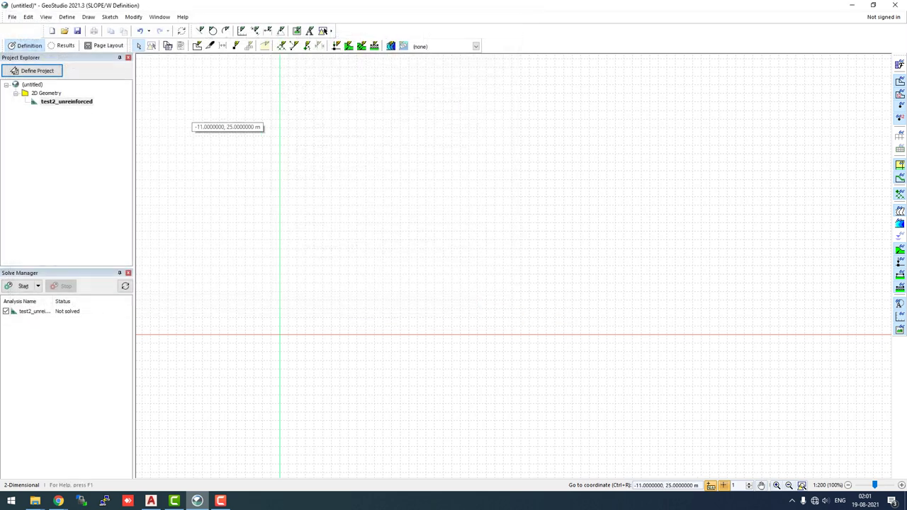
Import unreinforced.dxf from layer 0, translating horizontal and vertical coordinates to 0.
{"action": "left_click", "coordinate": [12, 16]}
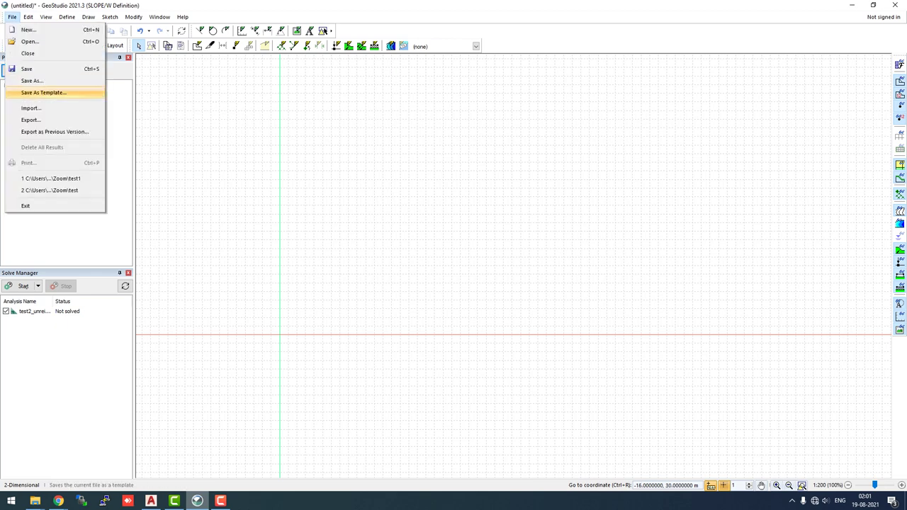
{"action": "left_click", "coordinate": [30, 107]}
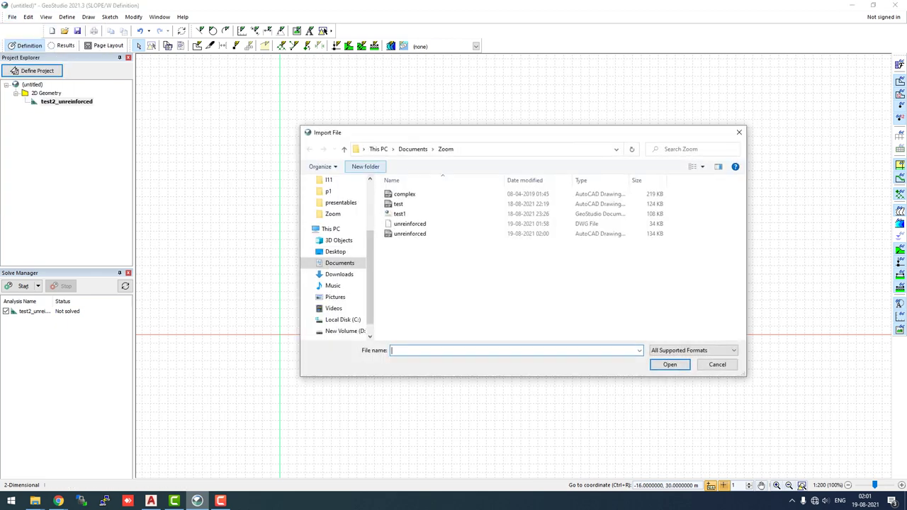
{"action": "left_click", "coordinate": [410, 234]}
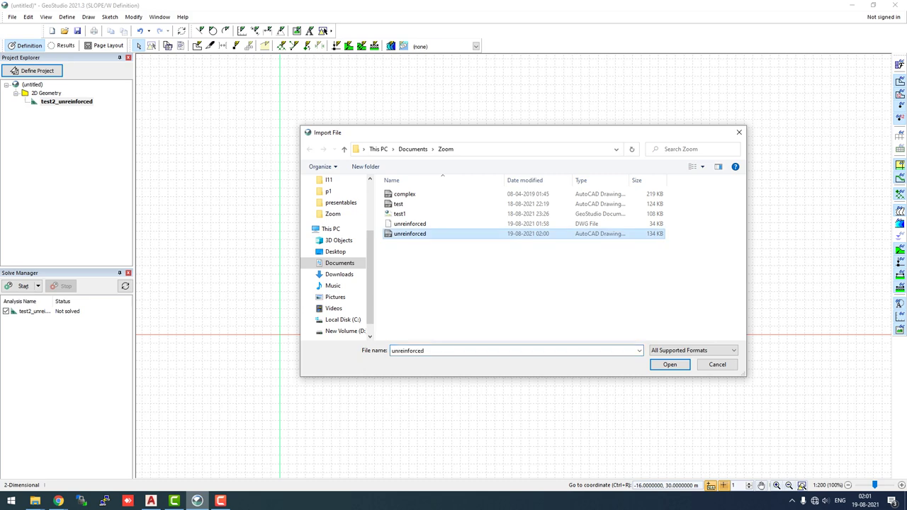
{"action": "left_click", "coordinate": [670, 364]}
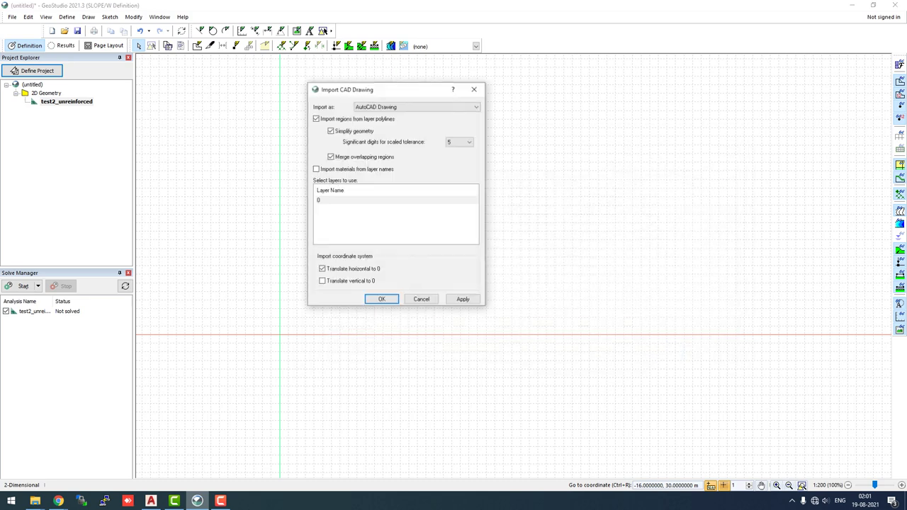
{"action": "left_click", "coordinate": [326, 200]}
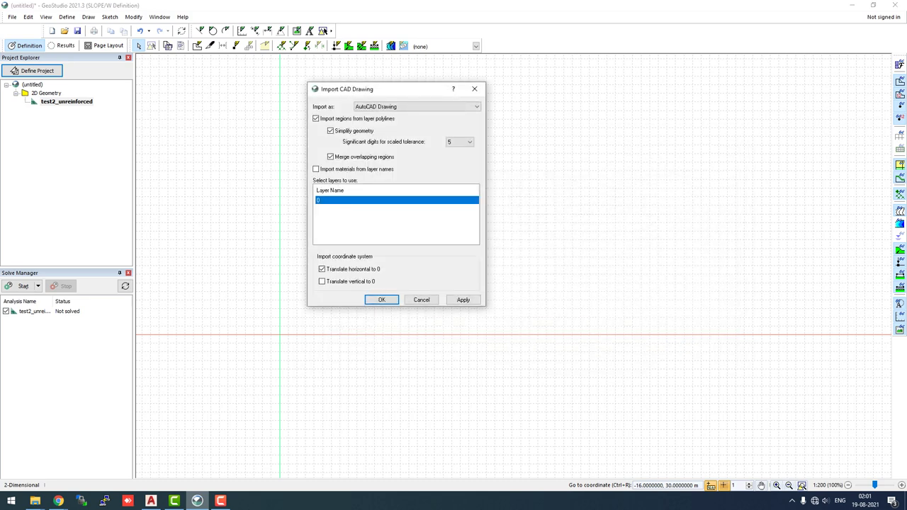
{"action": "left_click", "coordinate": [326, 199]}
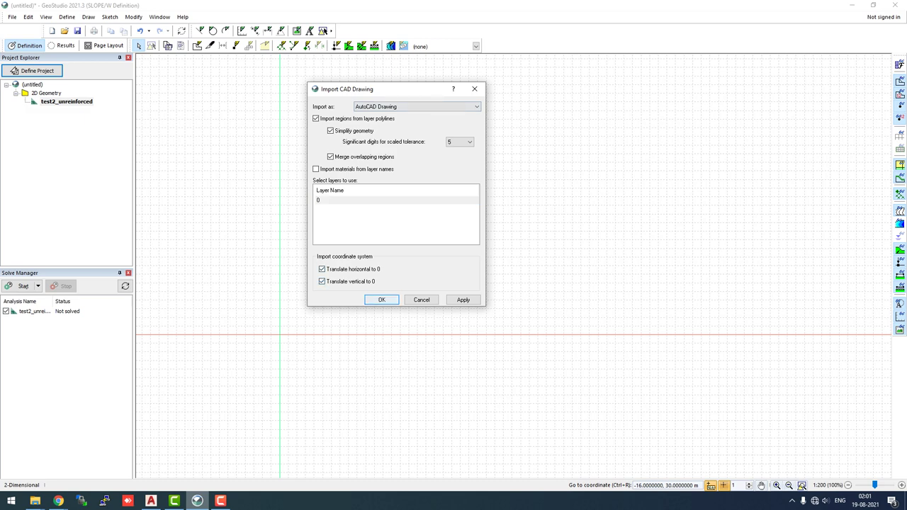
{"action": "left_click", "coordinate": [381, 299]}
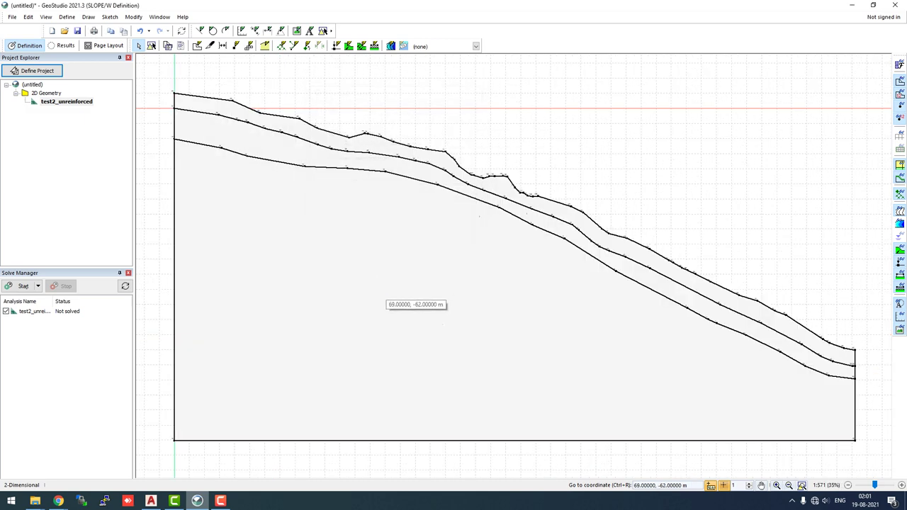
Select all the slope geometry and move it up by Y = 110 m.
{"action": "scroll", "coordinate": [385, 301], "scroll_direction": "down", "scroll_amount": 2}
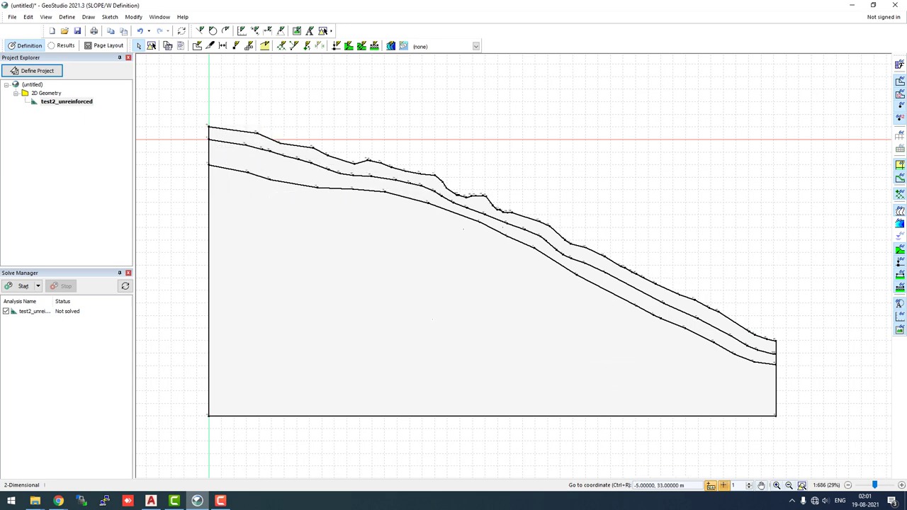
{"action": "left_click", "coordinate": [133, 17]}
{"action": "left_click", "coordinate": [149, 30]}
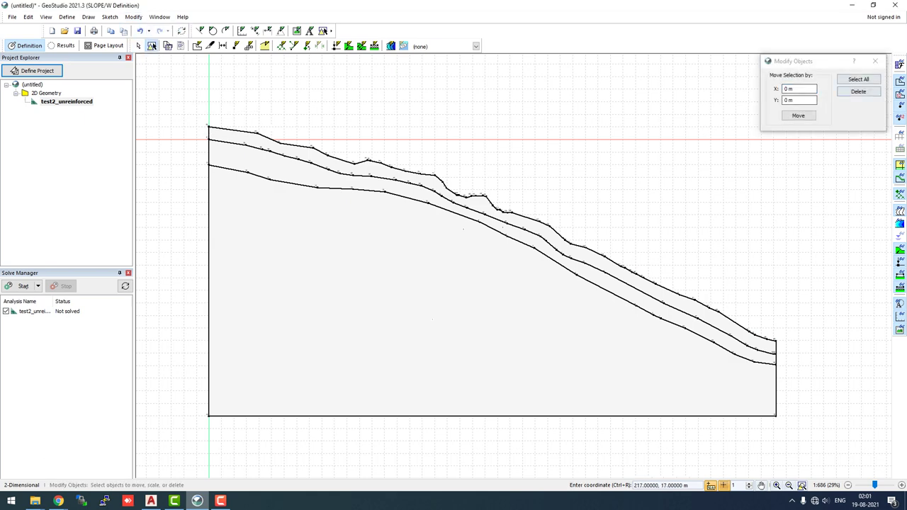
{"action": "left_click", "coordinate": [858, 79]}
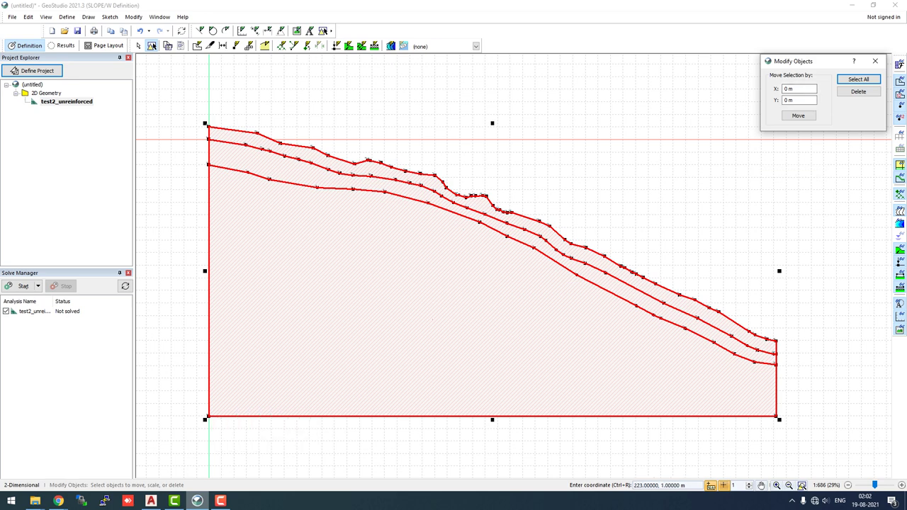
{"action": "left_click", "coordinate": [799, 100]}
{"action": "type", "text": "110"}
{"action": "left_click", "coordinate": [798, 116]}
{"action": "scroll", "coordinate": [595, 223], "scroll_direction": "down", "scroll_amount": 5}
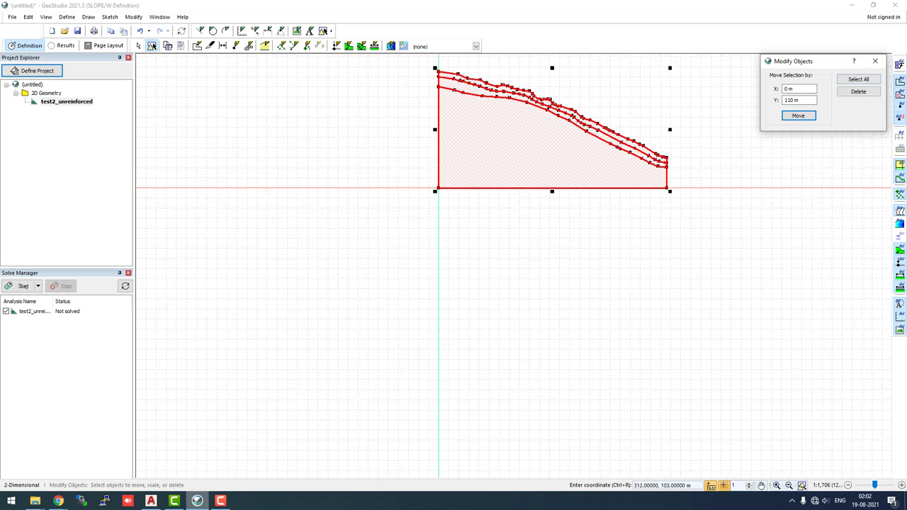
{"action": "left_click", "coordinate": [875, 61]}
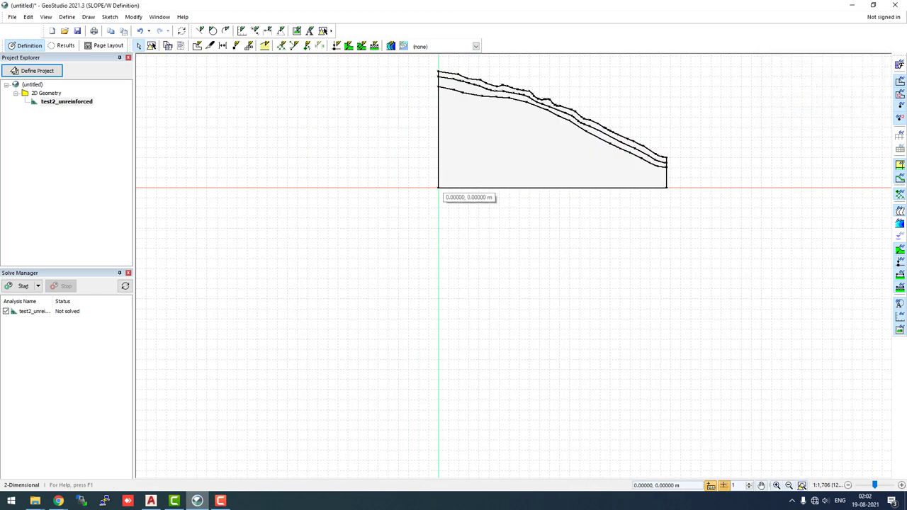
{"action": "scroll", "coordinate": [439, 189], "scroll_direction": "up", "scroll_amount": 6}
{"action": "scroll", "coordinate": [439, 187], "scroll_direction": "up", "scroll_amount": 12}
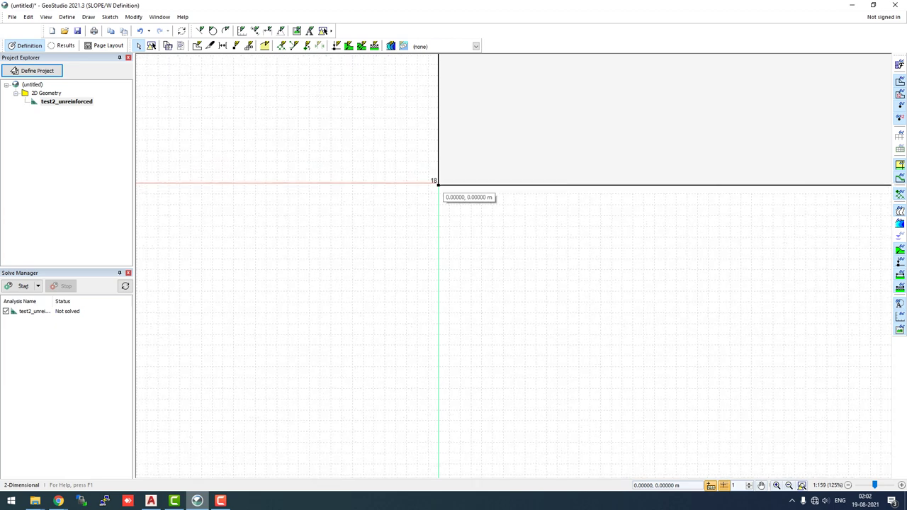
{"action": "scroll", "coordinate": [438, 183], "scroll_direction": "up", "scroll_amount": 5}
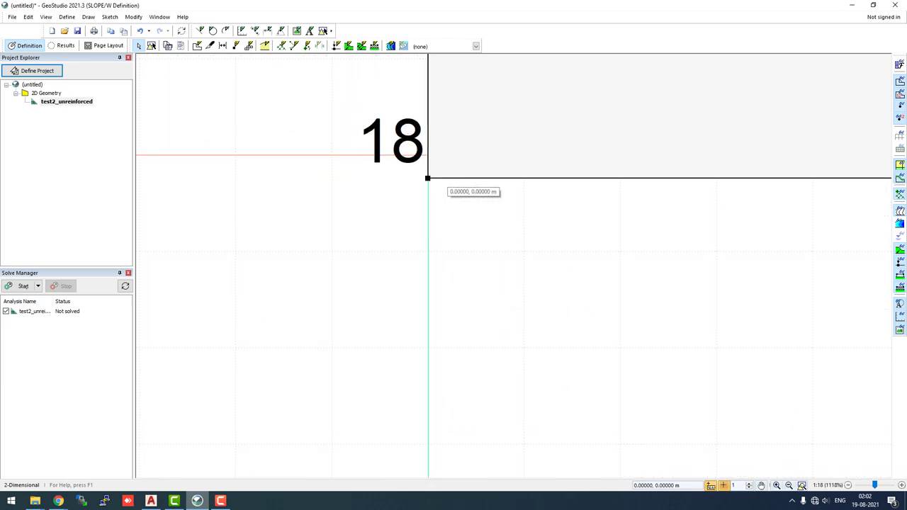
{"action": "scroll", "coordinate": [434, 181], "scroll_direction": "down", "scroll_amount": 2}
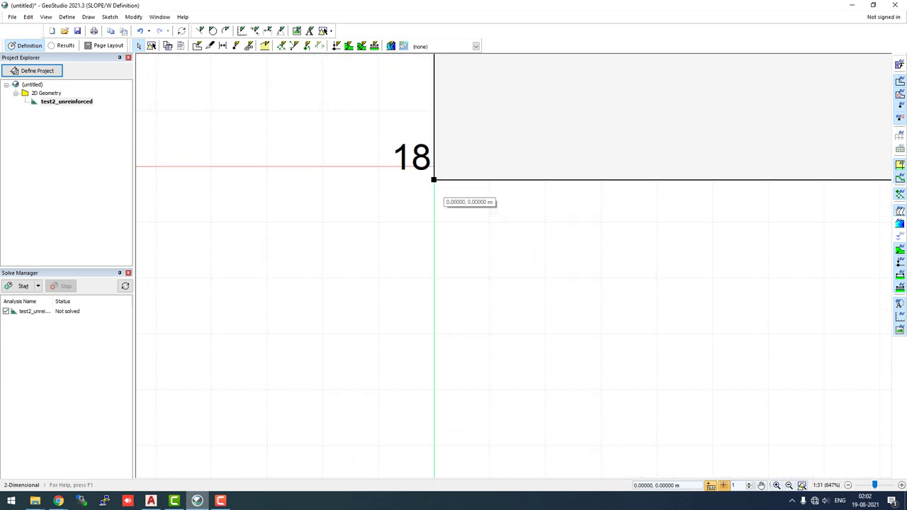
{"action": "scroll", "coordinate": [421, 232], "scroll_direction": "up", "scroll_amount": 4}
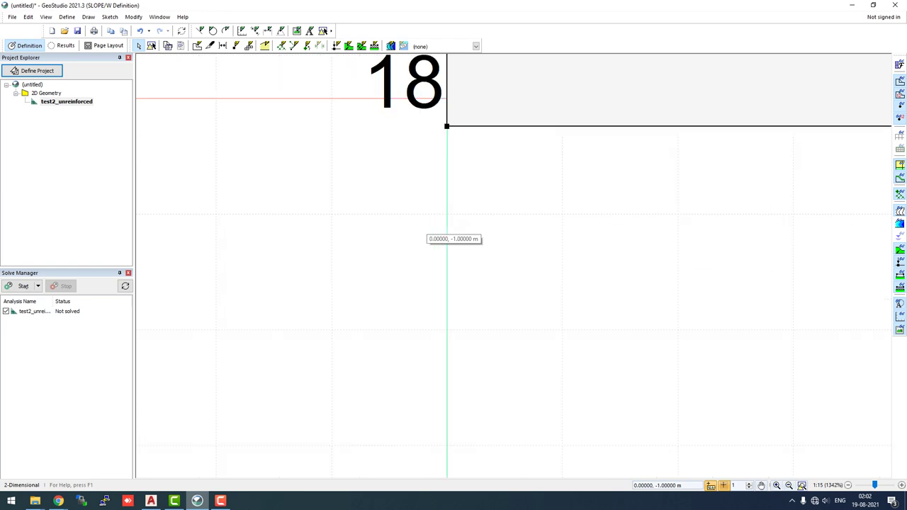
{"action": "scroll", "coordinate": [424, 234], "scroll_direction": "down", "scroll_amount": 15}
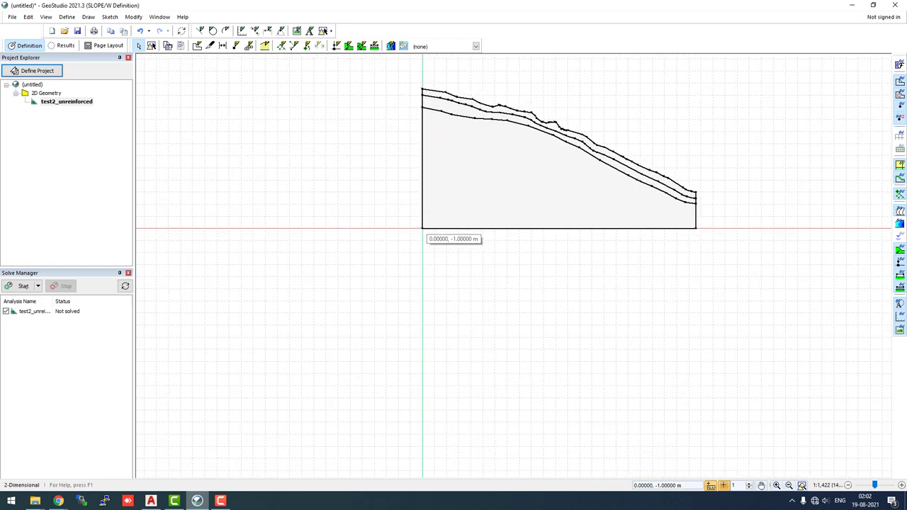
{"action": "scroll", "coordinate": [423, 230], "scroll_direction": "down", "scroll_amount": 2}
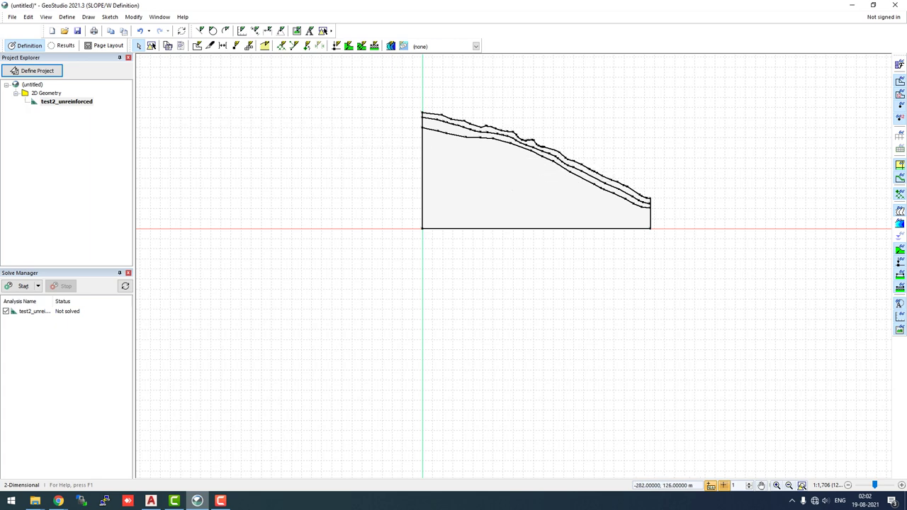
Add a new material named bottom_rock using the Mohr-Coulomb model.
{"action": "left_click", "coordinate": [66, 17]}
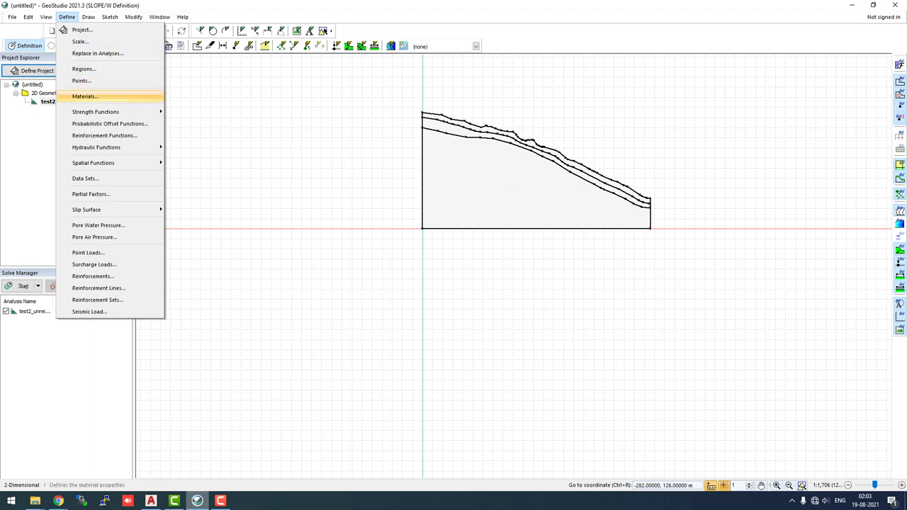
{"action": "left_click", "coordinate": [86, 95]}
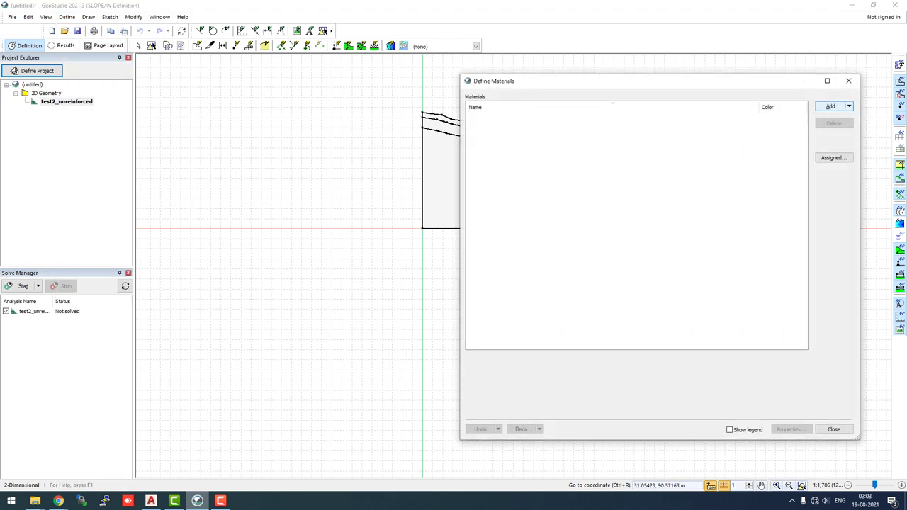
{"action": "left_click", "coordinate": [849, 106]}
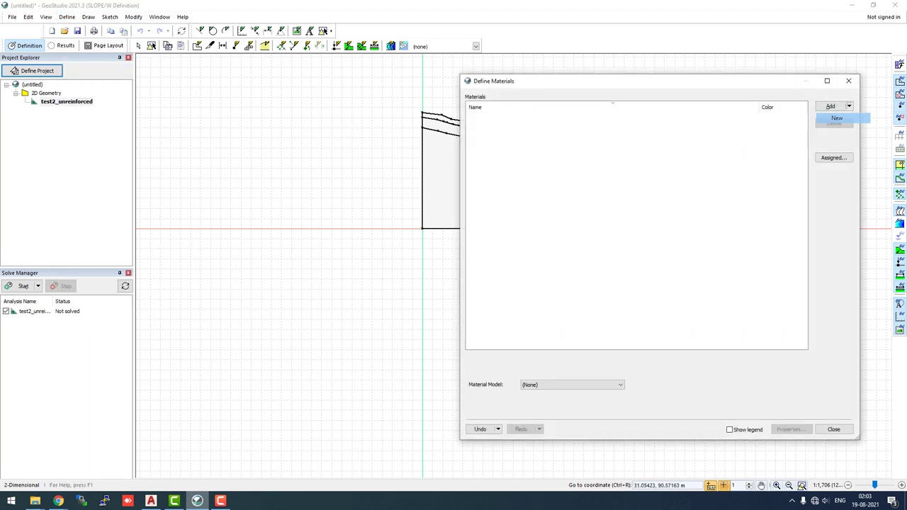
{"action": "left_click", "coordinate": [837, 117]}
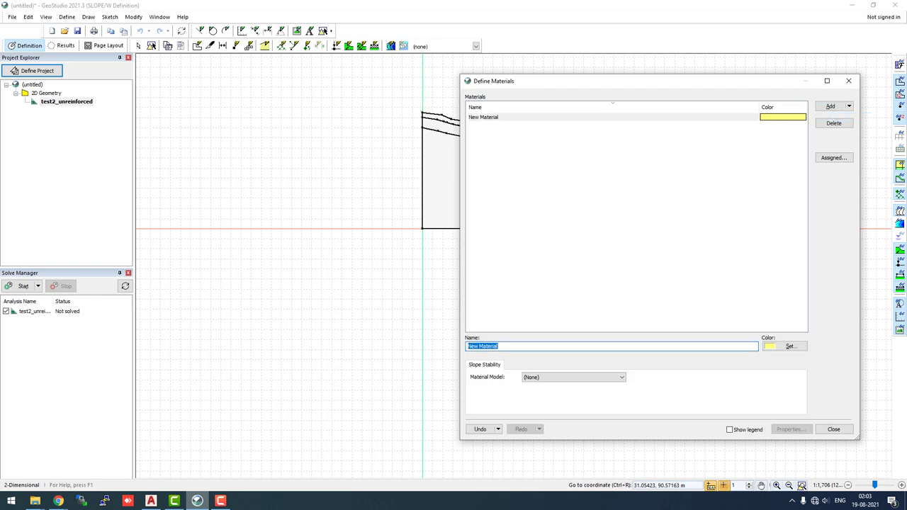
{"action": "type", "text": "bottom_rock"}
{"action": "left_click", "coordinate": [573, 377]}
{"action": "left_click", "coordinate": [553, 389]}
Give bottom_rock unit weight 28 kN/m³, cohesion 44 kPa, phi 36° and a blue colour.
{"action": "left_click", "coordinate": [500, 381]}
{"action": "double_click", "coordinate": [500, 381]}
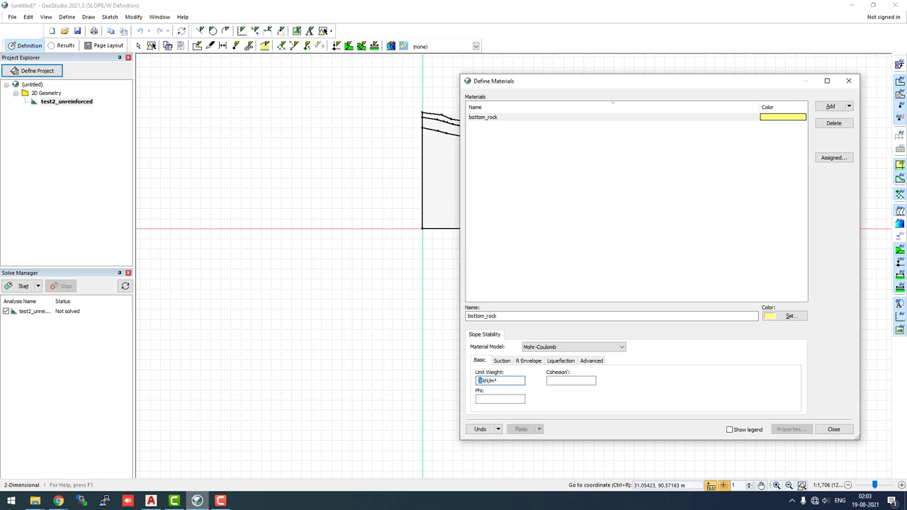
{"action": "type", "text": "28"}
{"action": "left_click", "coordinate": [571, 381]}
{"action": "type", "text": "44"}
{"action": "key", "text": "Tab"}
{"action": "type", "text": "36"}
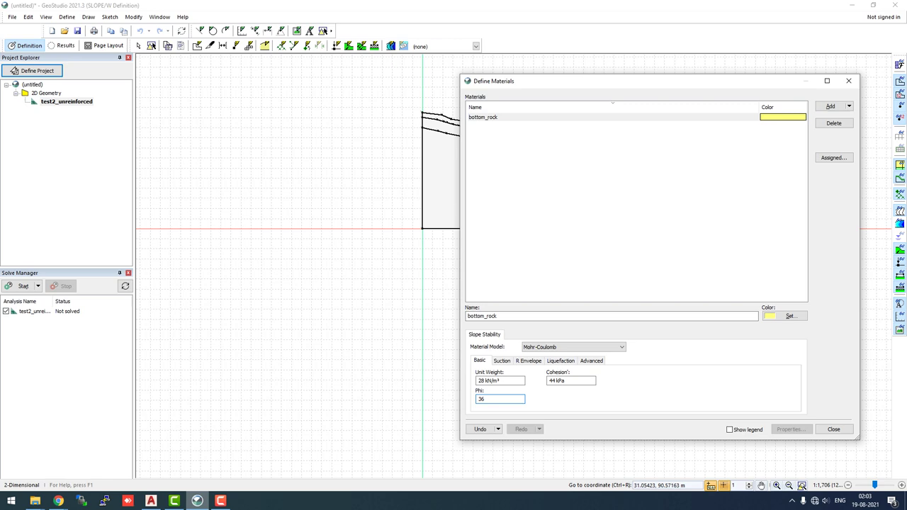
{"action": "left_click", "coordinate": [500, 380]}
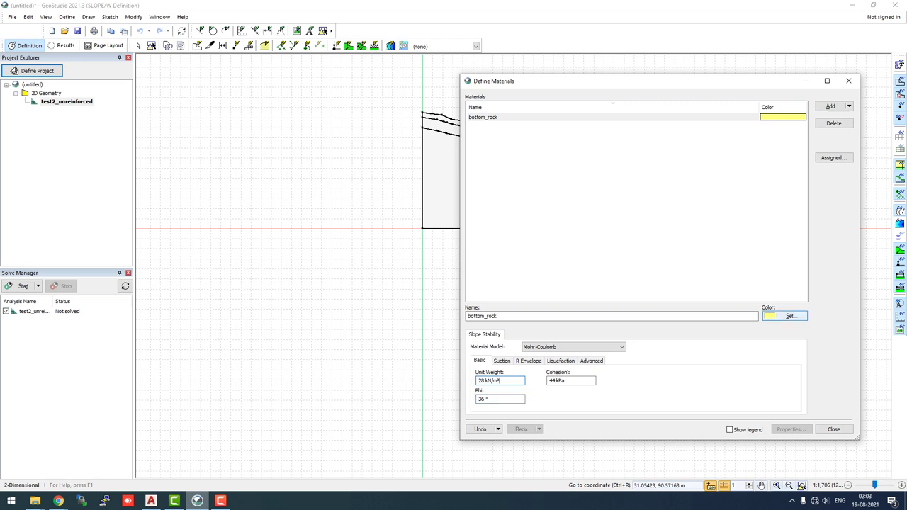
{"action": "left_click", "coordinate": [786, 316]}
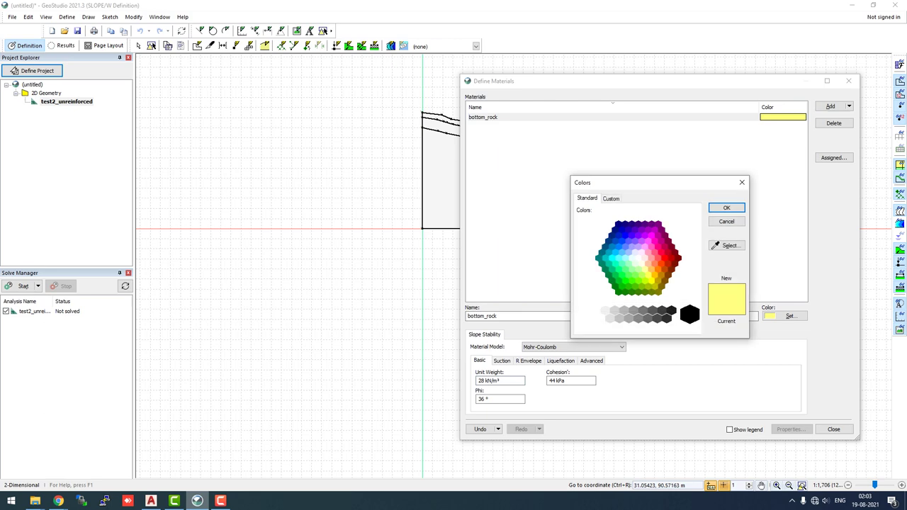
{"action": "left_click", "coordinate": [625, 234]}
{"action": "left_click", "coordinate": [726, 208]}
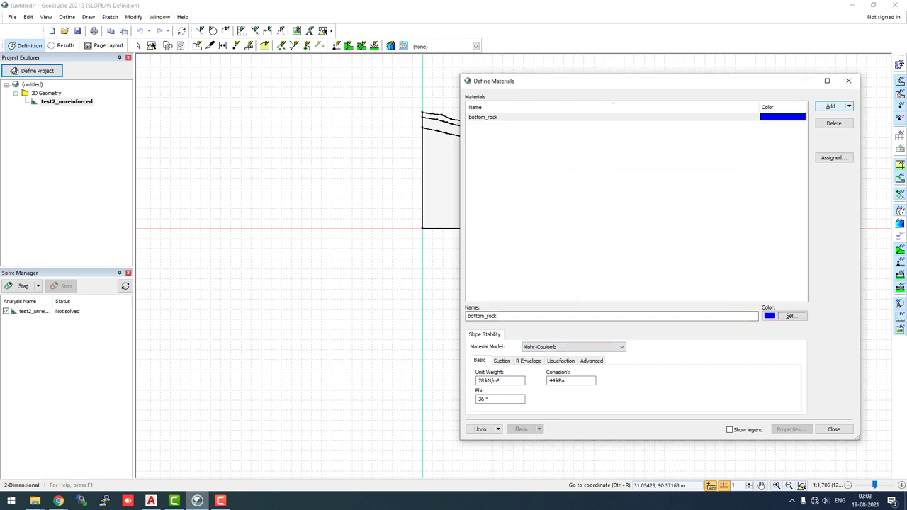
Add middle_rock with the Shear/Normal Fn. model and 24 kN/m³ unit weight, then open its strength functions.
{"action": "left_click", "coordinate": [830, 106]}
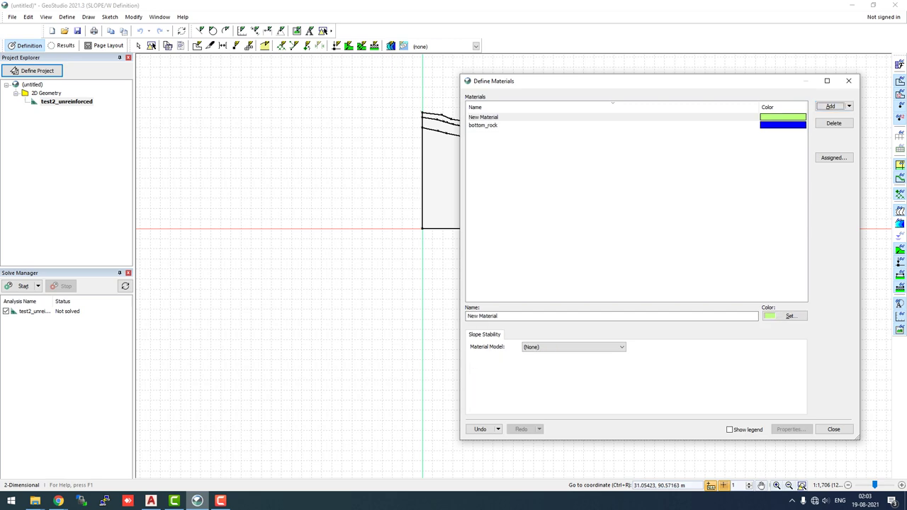
{"action": "triple_click", "coordinate": [489, 316]}
{"action": "type", "text": "middle"}
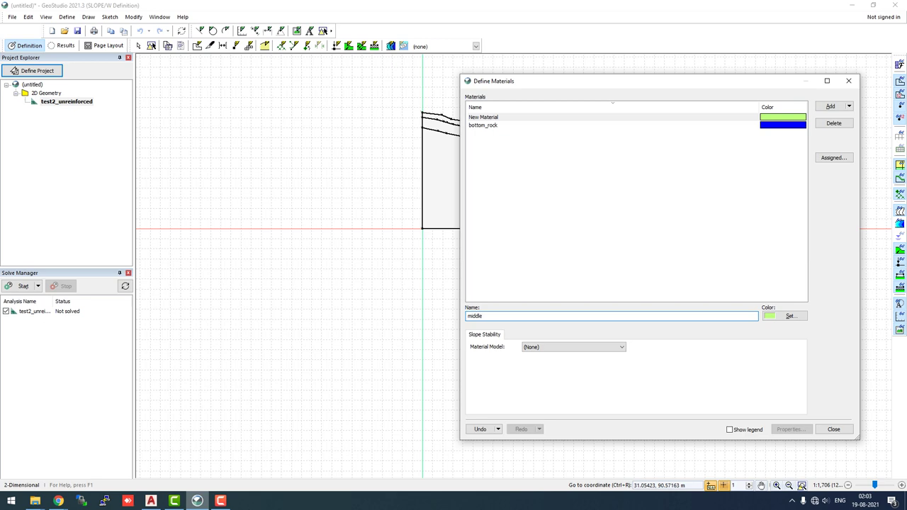
{"action": "type", "text": "_rock"}
{"action": "left_click", "coordinate": [574, 346]}
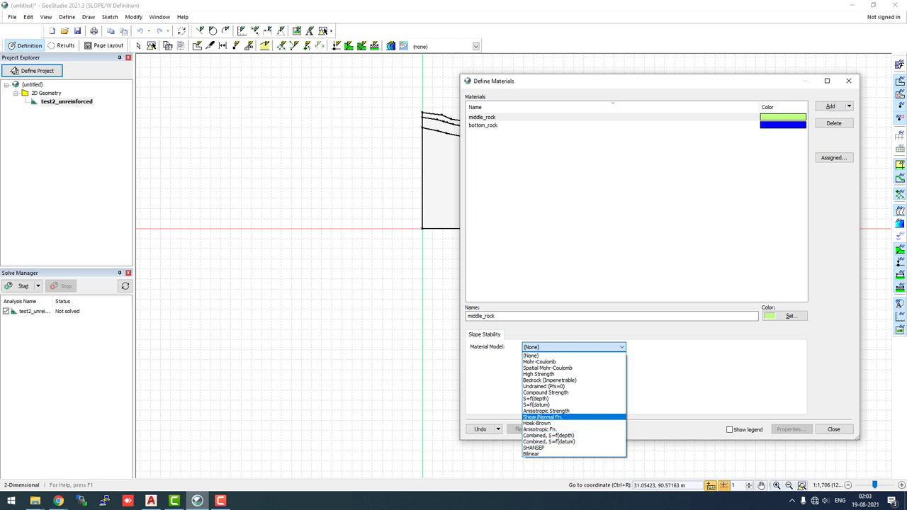
{"action": "key", "text": "Return"}
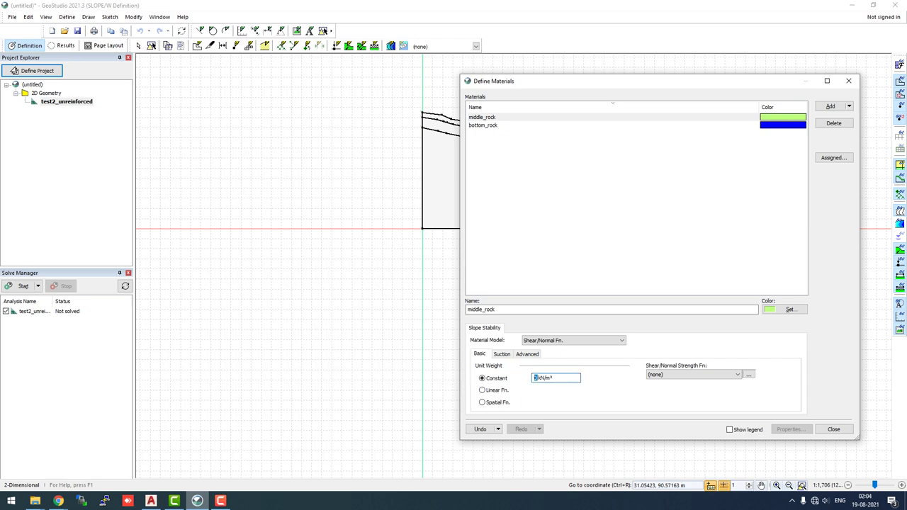
{"action": "type", "text": "24"}
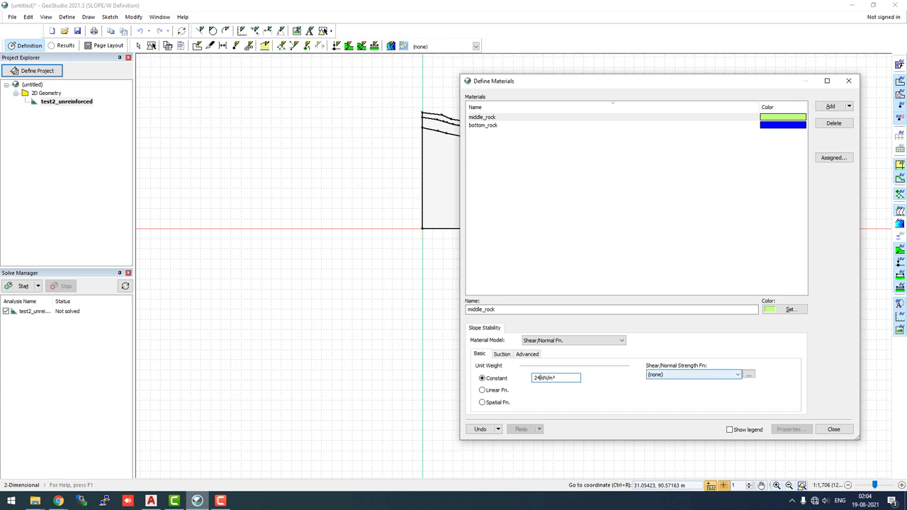
{"action": "left_click", "coordinate": [749, 374]}
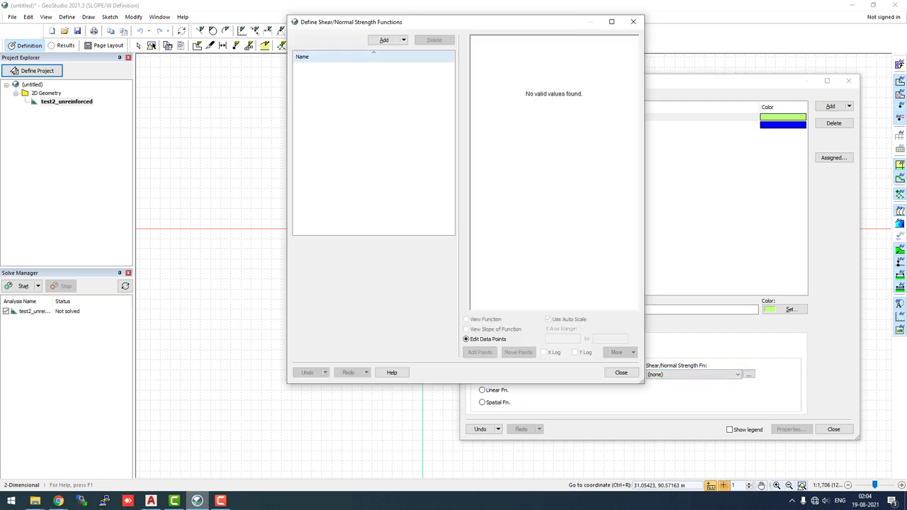
Add a Shear/Normal Spline Data Point strength function named weathered.
{"action": "left_click", "coordinate": [383, 40]}
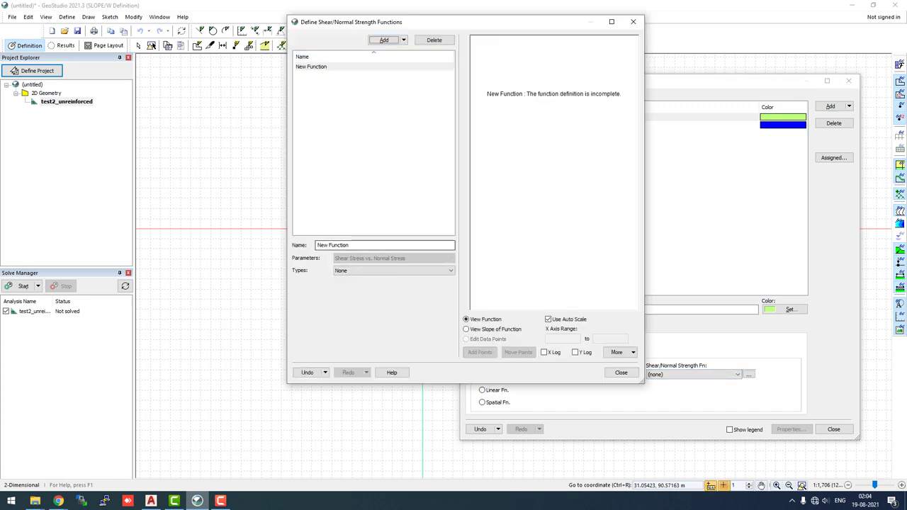
{"action": "left_click", "coordinate": [394, 270]}
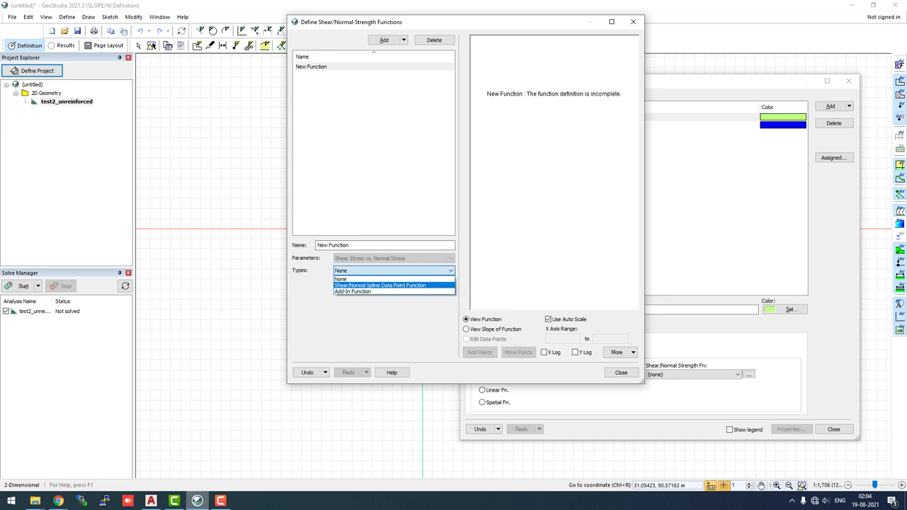
{"action": "left_click", "coordinate": [379, 285]}
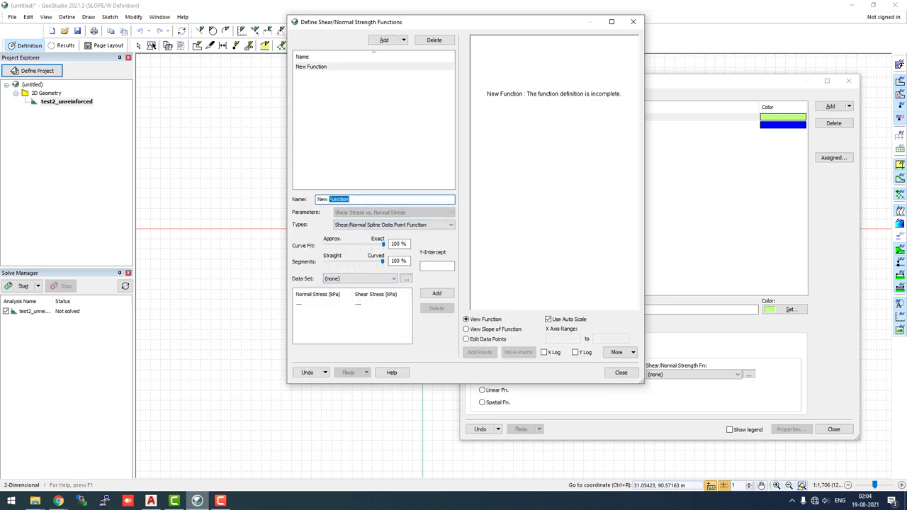
{"action": "type", "text": "tau"}
{"action": "key", "text": "BackSpace"}
{"action": "key", "text": "BackSpace"}
{"action": "key", "text": "BackSpace"}
{"action": "type", "text": "weathered"}
{"action": "left_click", "coordinate": [352, 304]}
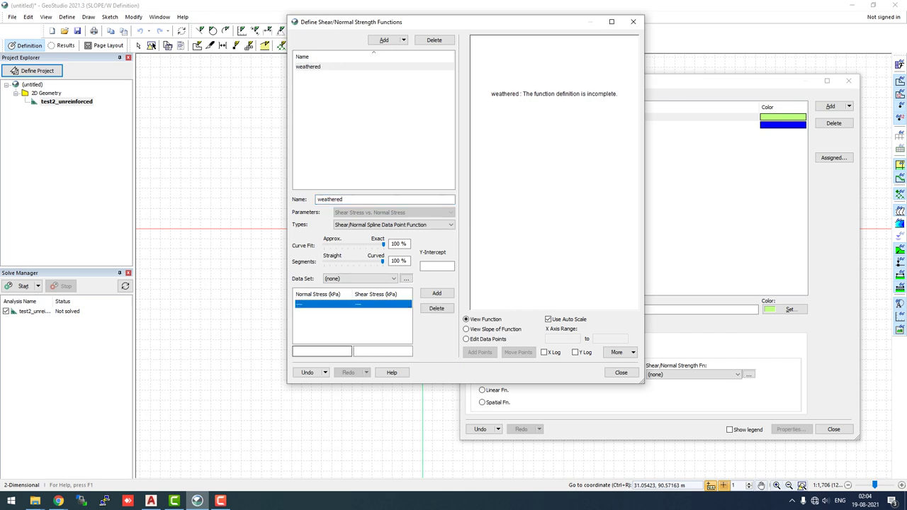
Enter the first two data points, 0/0 and 117.6/102.714 kPa.
{"action": "left_click", "coordinate": [322, 351]}
{"action": "type", "text": "0"}
{"action": "key", "text": "Tab"}
{"action": "type", "text": "0"}
{"action": "key", "text": "Return"}
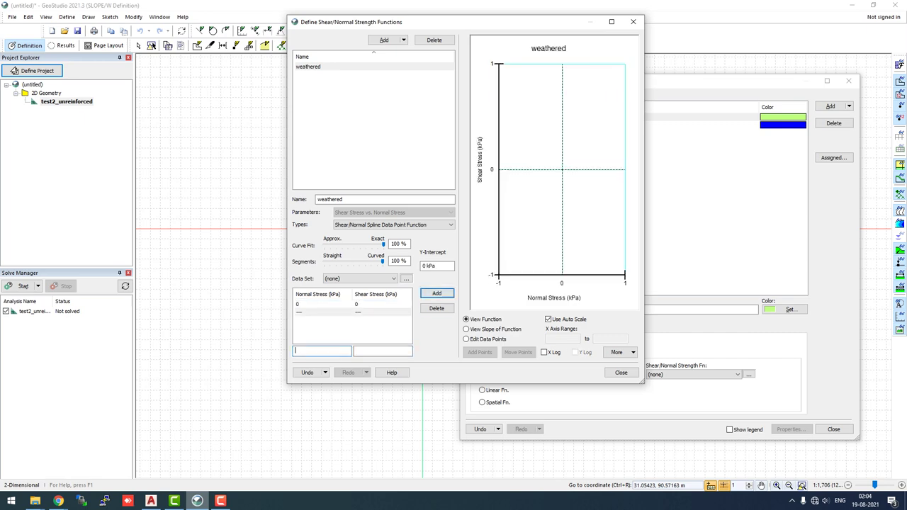
{"action": "type", "text": "117.6"}
{"action": "key", "text": "Tab"}
{"action": "type", "text": "102.714"}
{"action": "key", "text": "Return"}
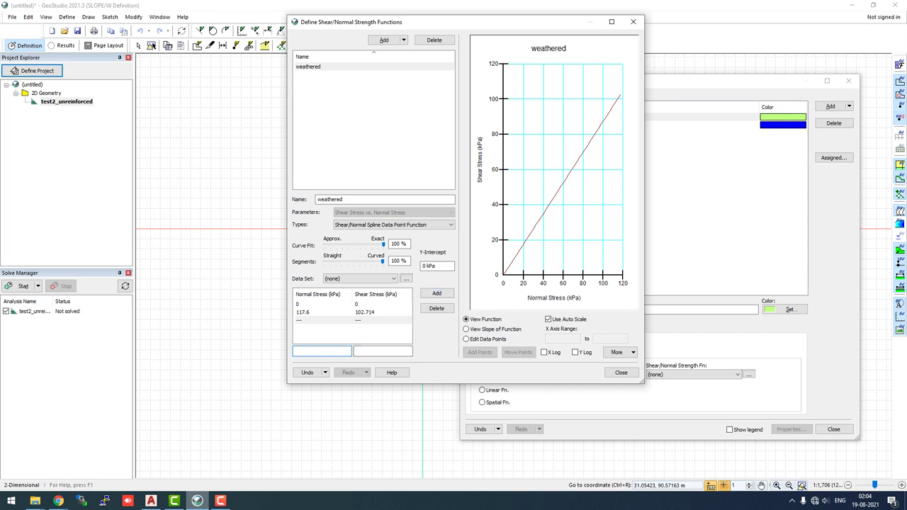
Add the remaining points 235.2/149.234 and 352.8/185.69 kPa.
{"action": "type", "text": "235.2"}
{"action": "key", "text": "Tab"}
{"action": "type", "text": "149"}
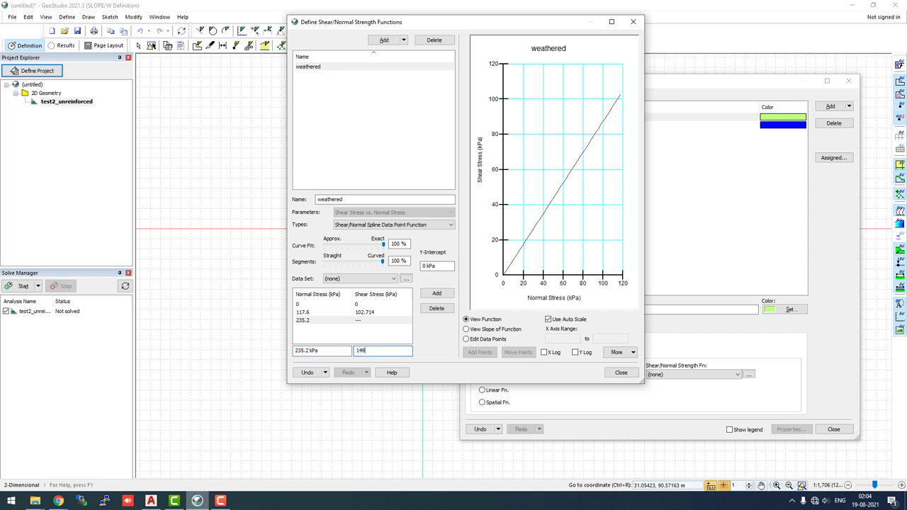
{"action": "type", "text": ".234"}
{"action": "key", "text": "Return"}
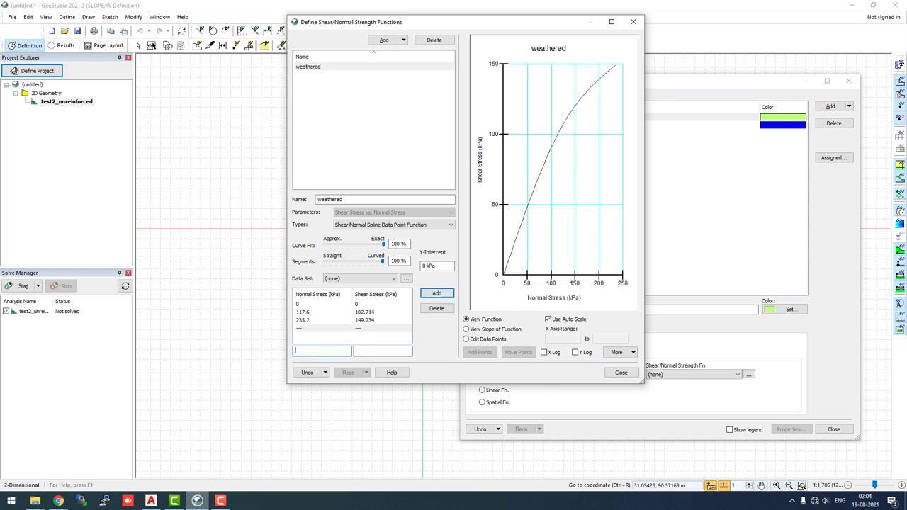
{"action": "type", "text": "352.8"}
{"action": "key", "text": "Tab"}
{"action": "type", "text": "185.69"}
{"action": "key", "text": "Return"}
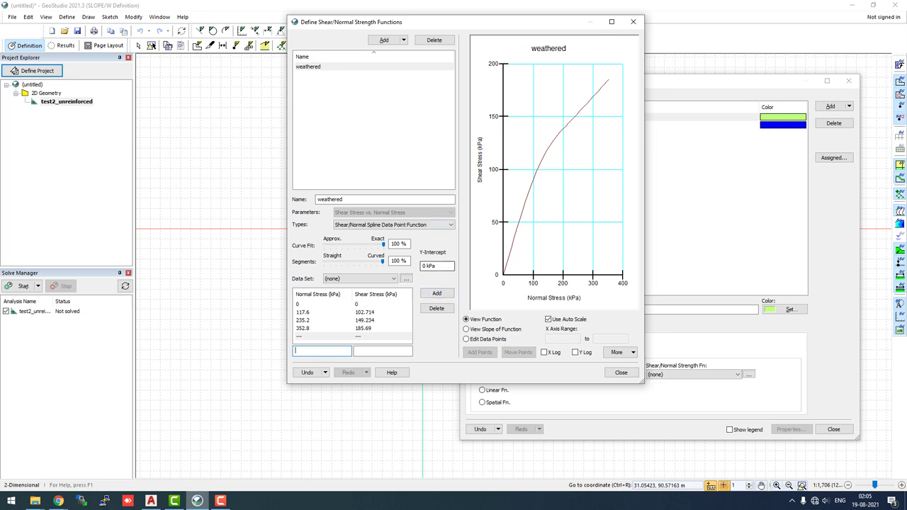
Add a new material named top_soil using the Shear/Normal Fn. model.
{"action": "left_click", "coordinate": [621, 372]}
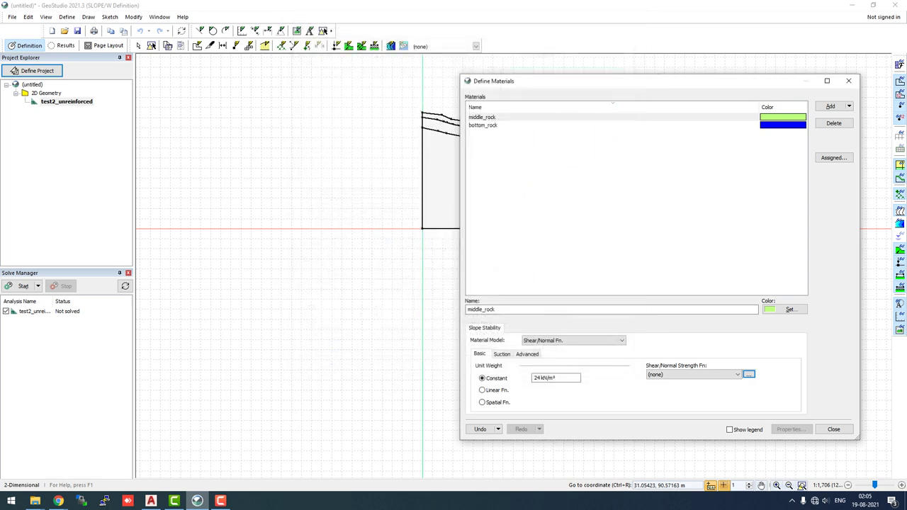
{"action": "left_click", "coordinate": [693, 375]}
{"action": "left_click", "coordinate": [691, 381]}
{"action": "left_click", "coordinate": [830, 107]}
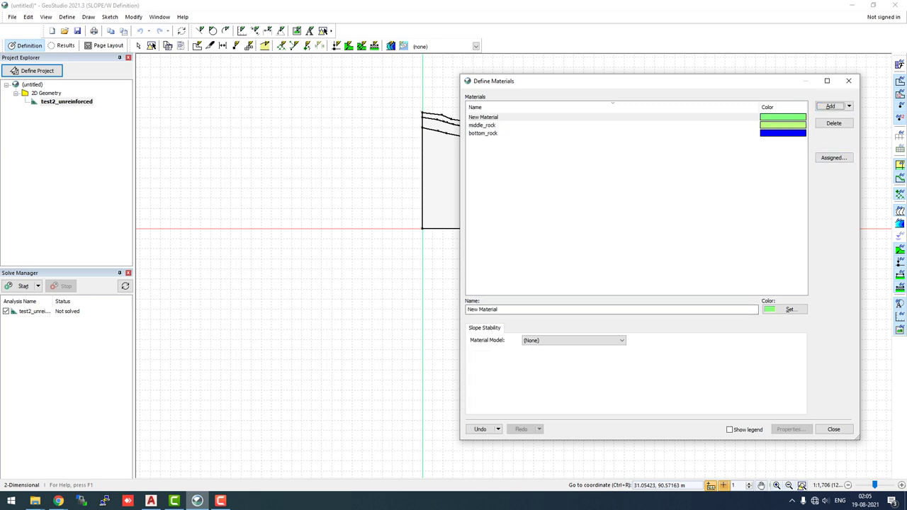
{"action": "type", "text": "top_soil"}
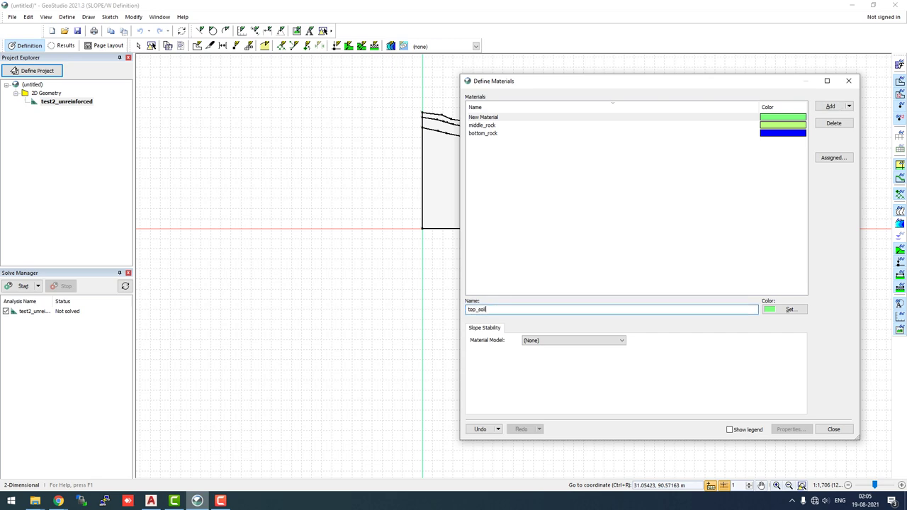
{"action": "left_click", "coordinate": [574, 340]}
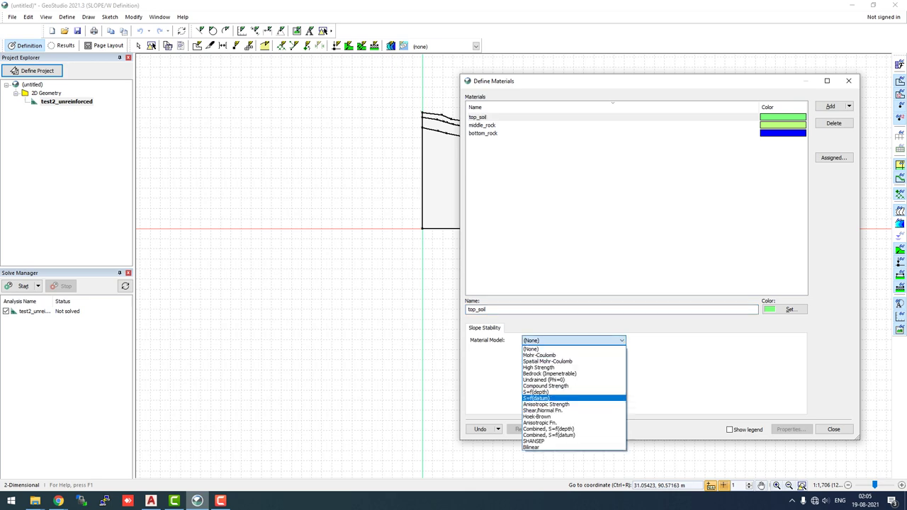
{"action": "left_click", "coordinate": [542, 410]}
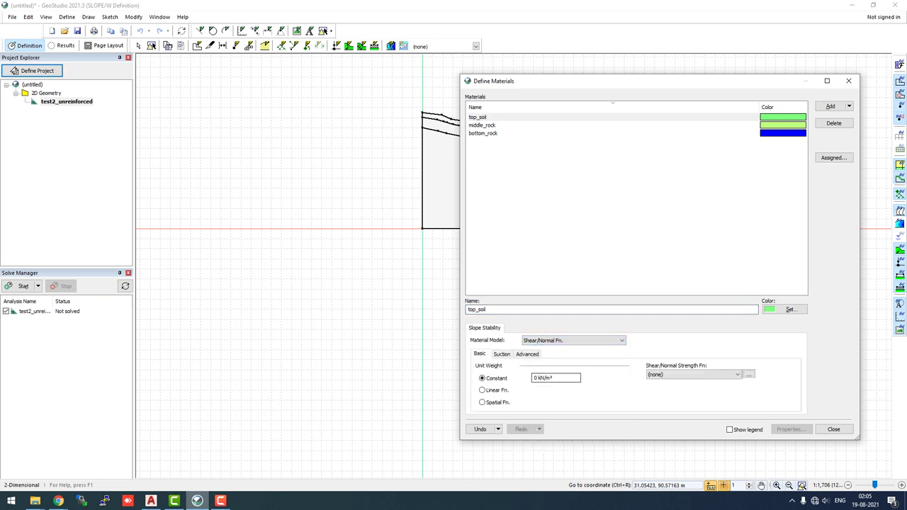
Give top_soil a unit weight of 18 kN/m³.
{"action": "left_click", "coordinate": [536, 377]}
{"action": "type", "text": "18"}
{"action": "key", "text": "Tab"}
{"action": "key", "text": "alt+Down"}
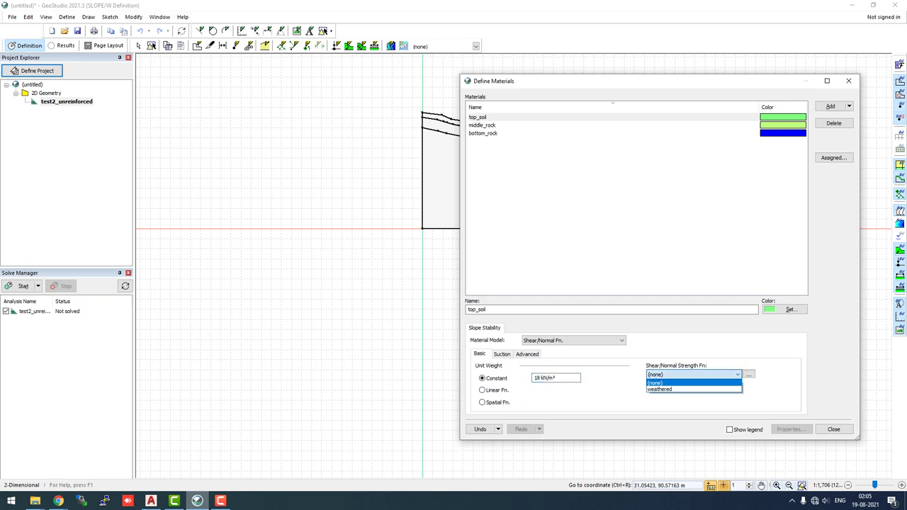
{"action": "key", "text": "Escape"}
Create a Shear/Normal Spline Data Point strength function named ob_soil.
{"action": "key", "text": "Tab"}
{"action": "key", "text": "Return"}
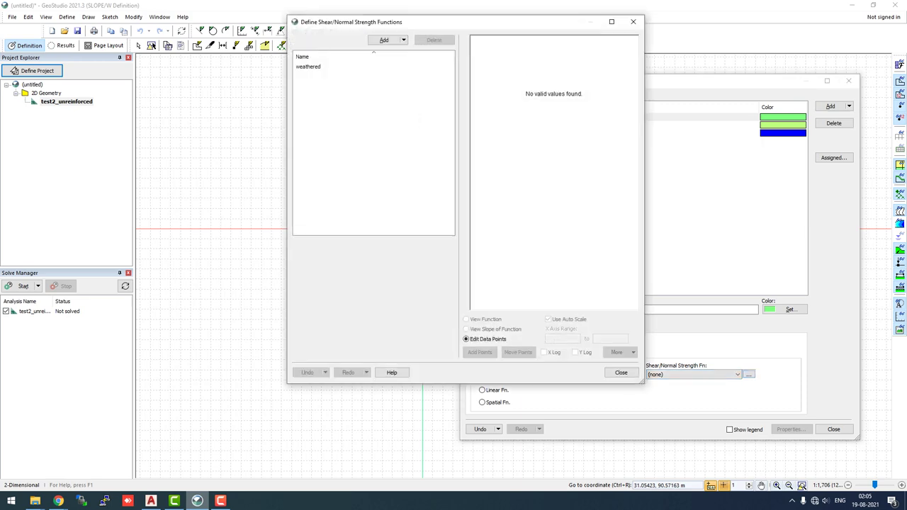
{"action": "key", "text": "space"}
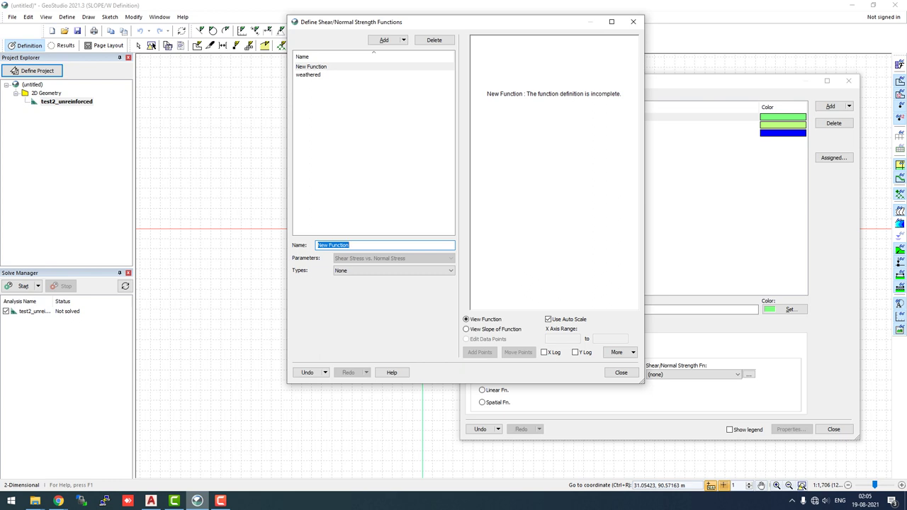
{"action": "type", "text": "ob_soil"}
{"action": "key", "text": "Tab"}
{"action": "key", "text": "alt+Down"}
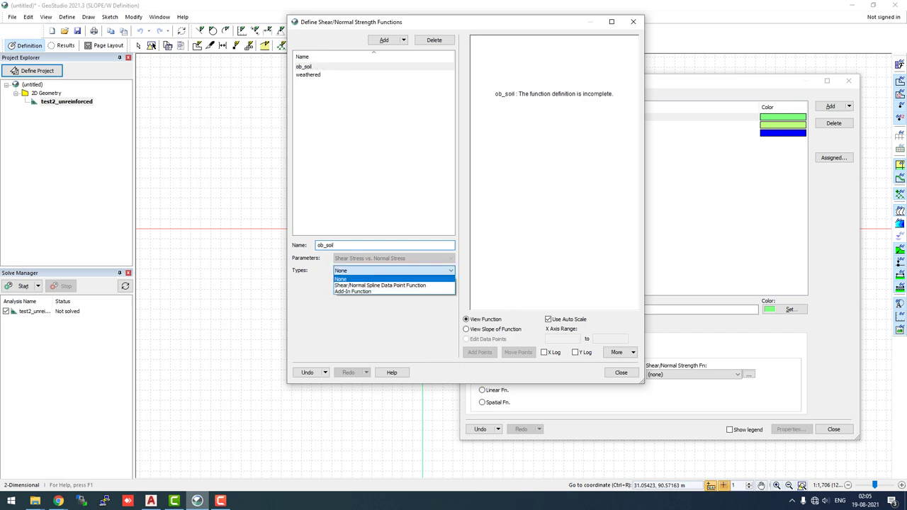
{"action": "key", "text": "Down"}
{"action": "key", "text": "Return"}
{"action": "key", "text": "Tab"}
{"action": "key", "text": "Tab"}
{"action": "key", "text": "Tab"}
{"action": "key", "text": "Tab"}
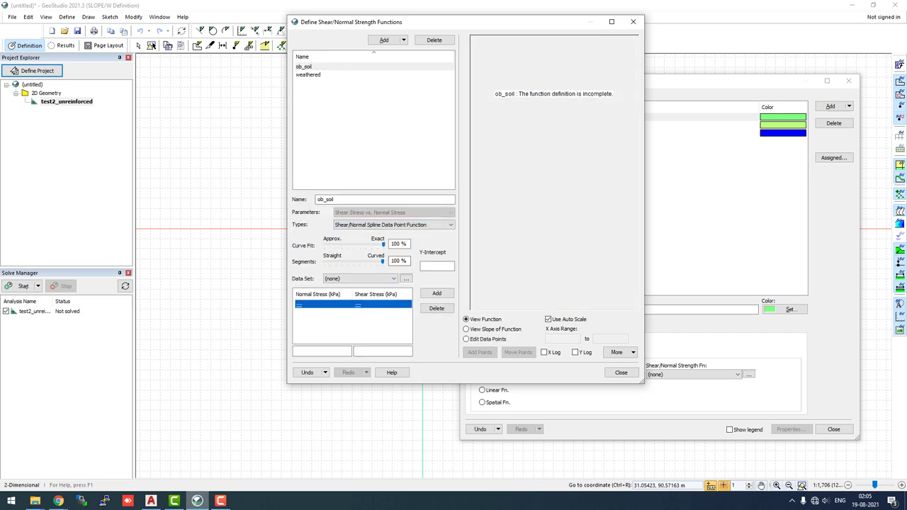
Enter ob_soil points 0/0 and 75.46/58.6 kPa.
{"action": "type", "text": "0"}
{"action": "key", "text": "Tab"}
{"action": "type", "text": "0"}
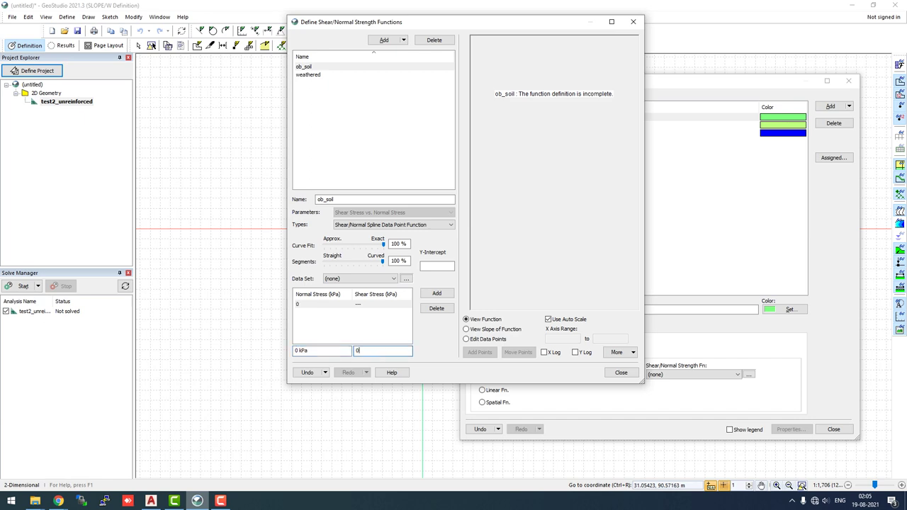
{"action": "key", "text": "Return"}
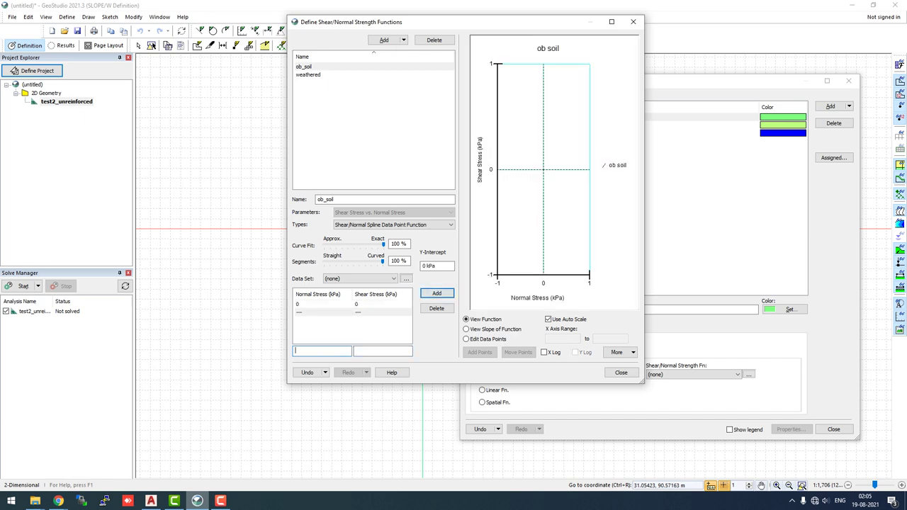
{"action": "type", "text": "75.46"}
{"action": "key", "text": "Tab"}
{"action": "type", "text": "58.6"}
{"action": "key", "text": "Return"}
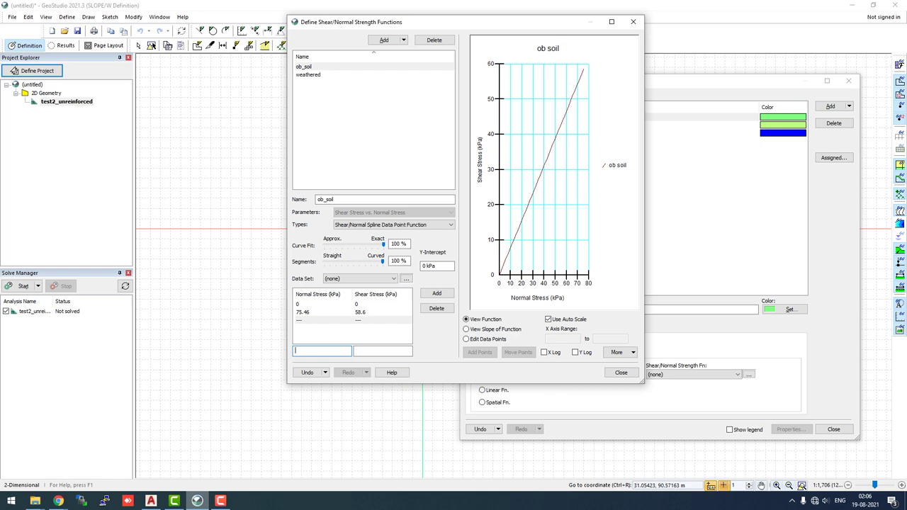
Add ob_soil points 147/105.55 and 221.1/139.1 kPa.
{"action": "type", "text": "147"}
{"action": "key", "text": "Tab"}
{"action": "type", "text": "105.55"}
{"action": "left_click", "coordinate": [436, 293]}
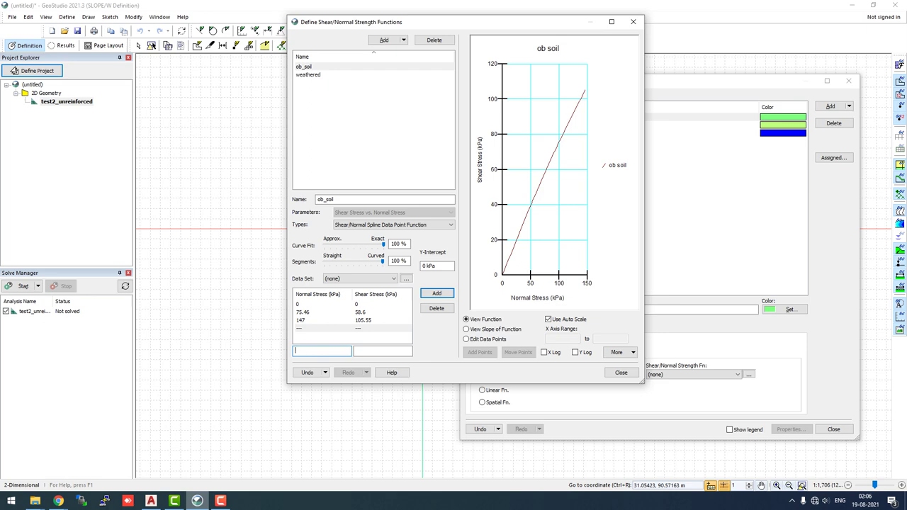
{"action": "type", "text": "221.1"}
{"action": "key", "text": "Tab"}
{"action": "type", "text": "139.1"}
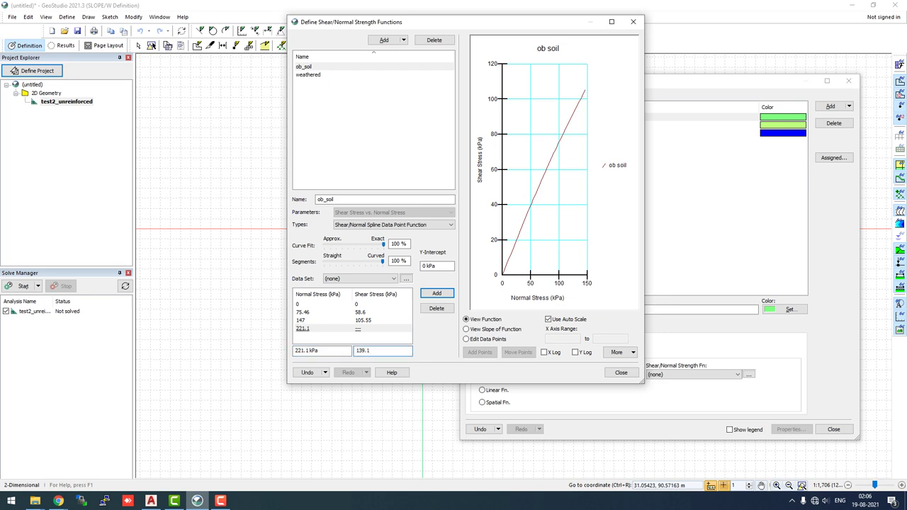
{"action": "key", "text": "Return"}
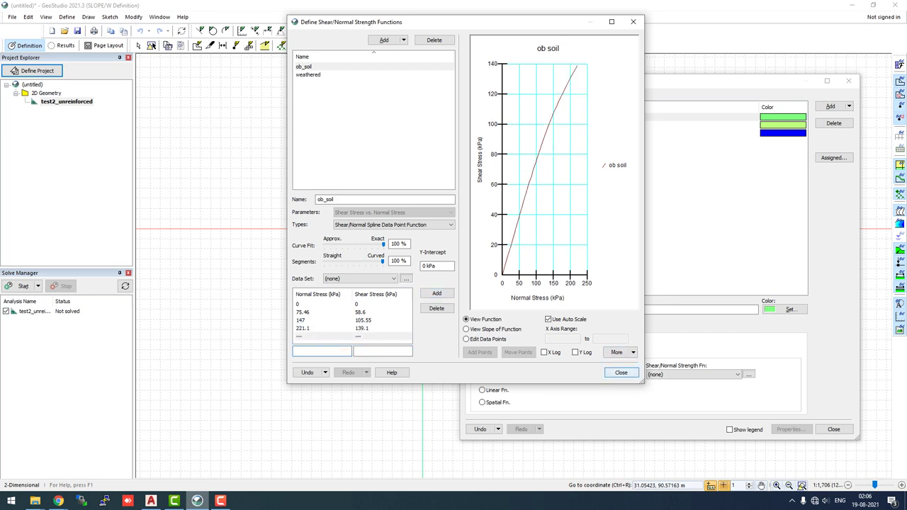
Assign the ob_soil strength function to top_soil and close the materials.
{"action": "left_click", "coordinate": [621, 372]}
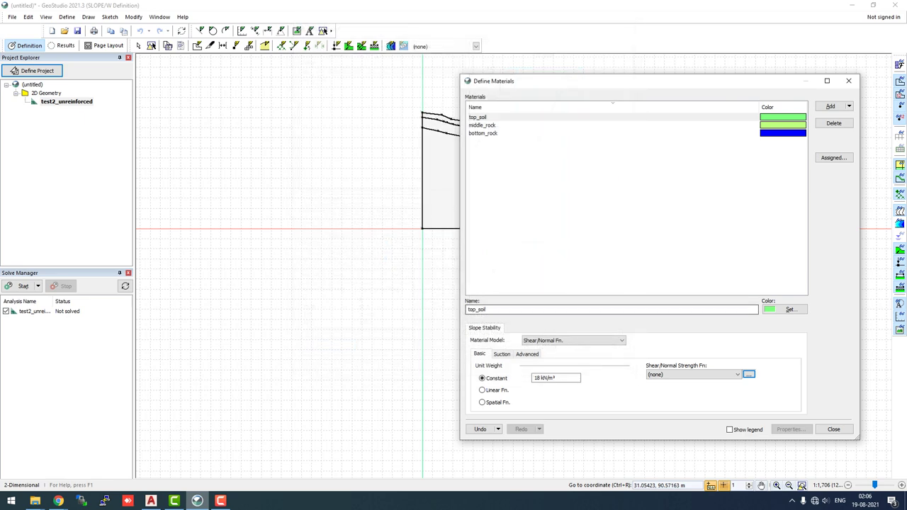
{"action": "left_click", "coordinate": [738, 374]}
{"action": "left_click", "coordinate": [691, 381]}
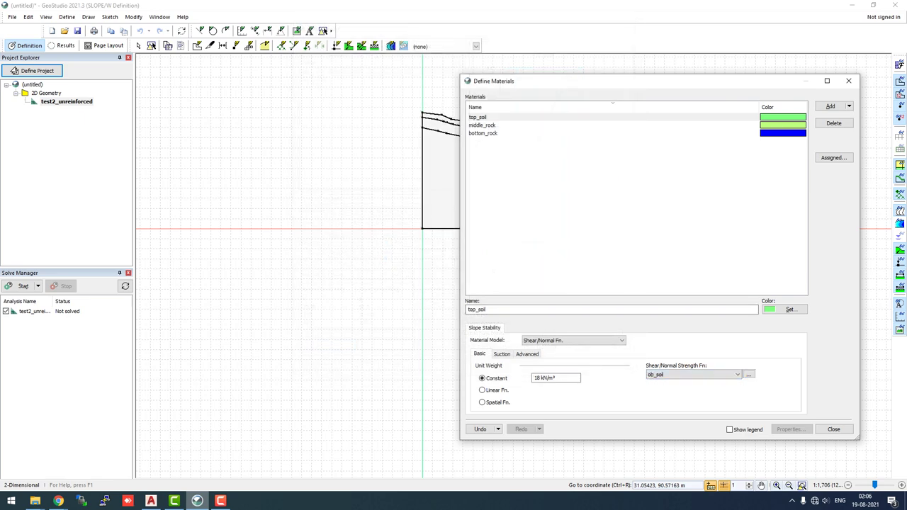
{"action": "left_click", "coordinate": [834, 430]}
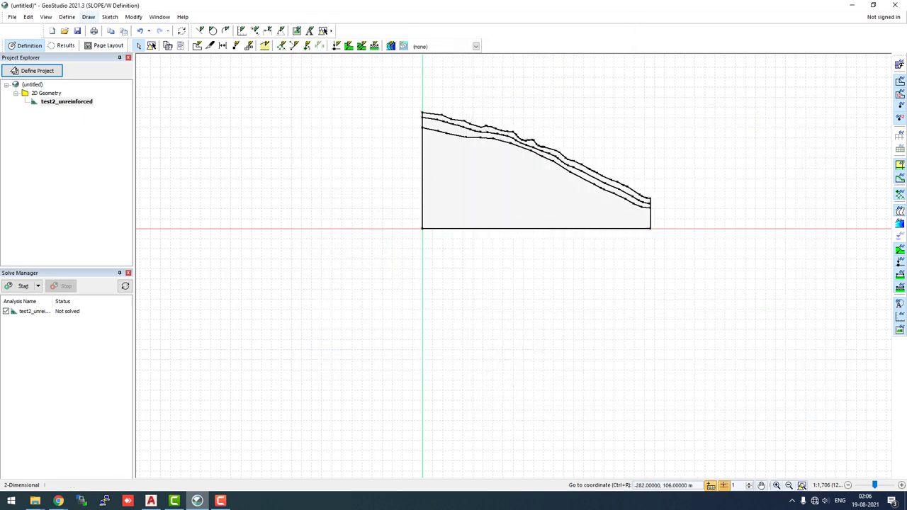
Recolour the middle_rock material magenta in Define Materials.
{"action": "left_click", "coordinate": [66, 16]}
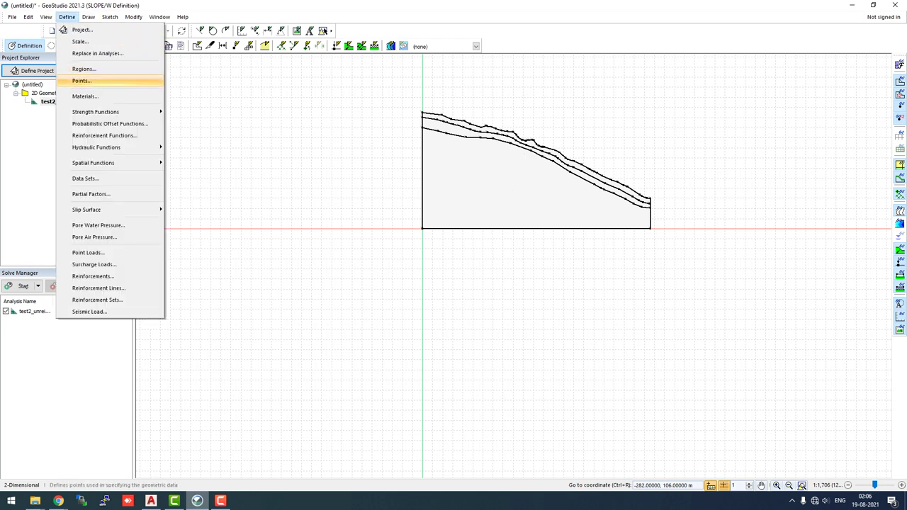
{"action": "left_click", "coordinate": [78, 96]}
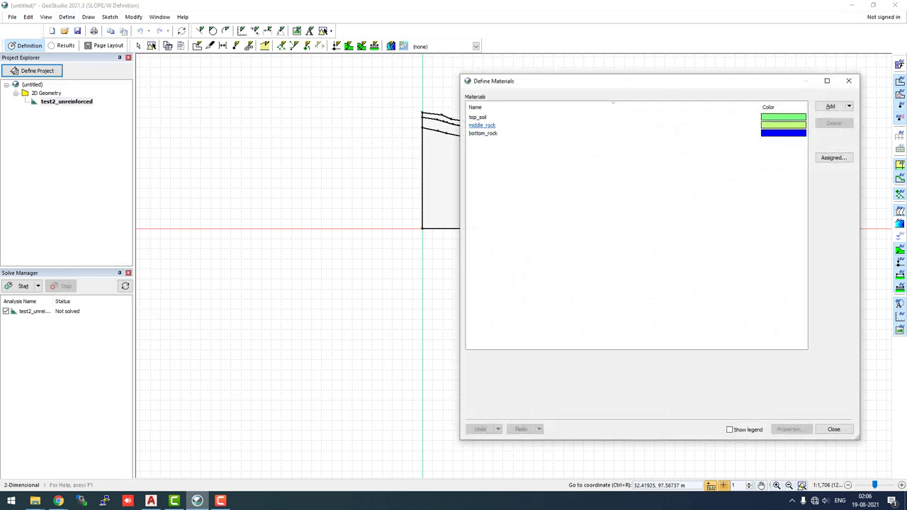
{"action": "left_click", "coordinate": [482, 125]}
{"action": "left_click", "coordinate": [789, 309]}
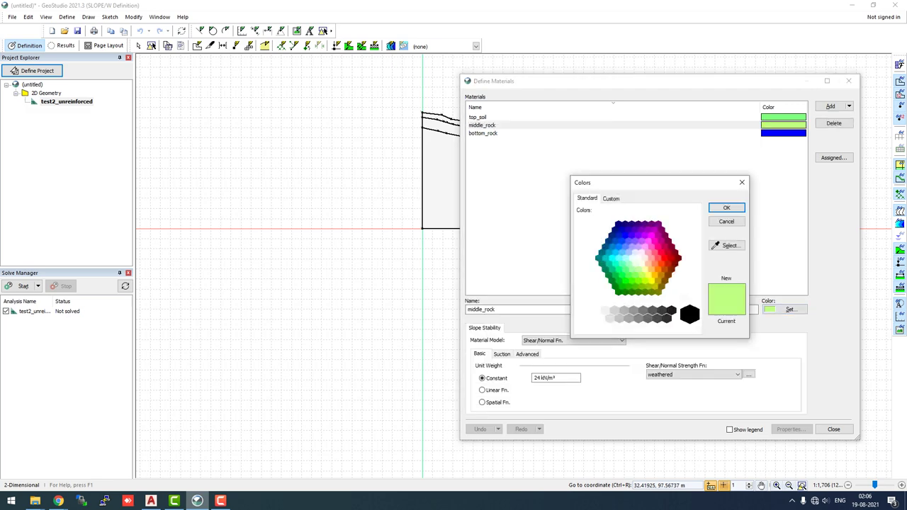
{"action": "left_click", "coordinate": [657, 246]}
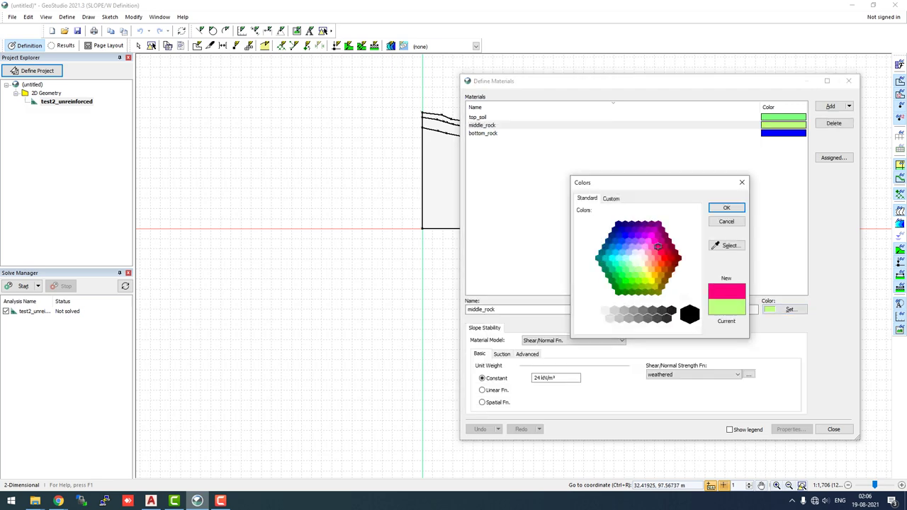
{"action": "left_click", "coordinate": [726, 207]}
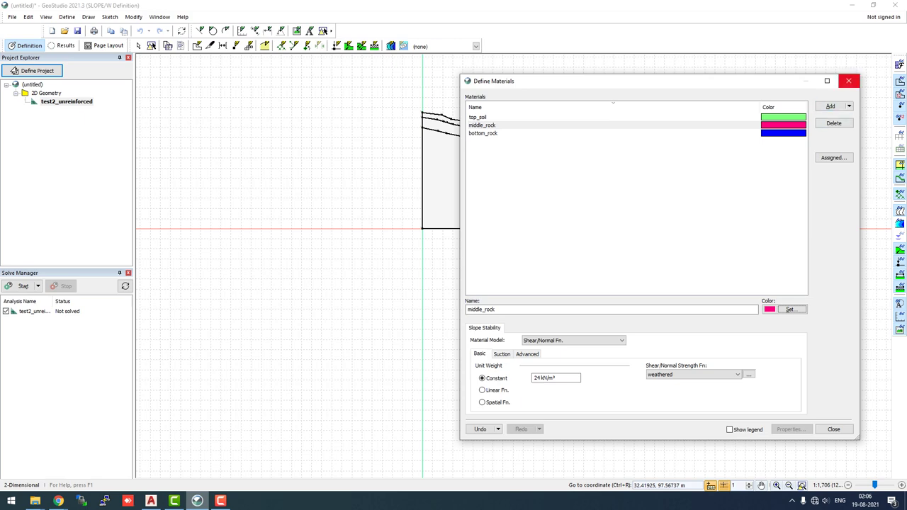
{"action": "left_click", "coordinate": [848, 80]}
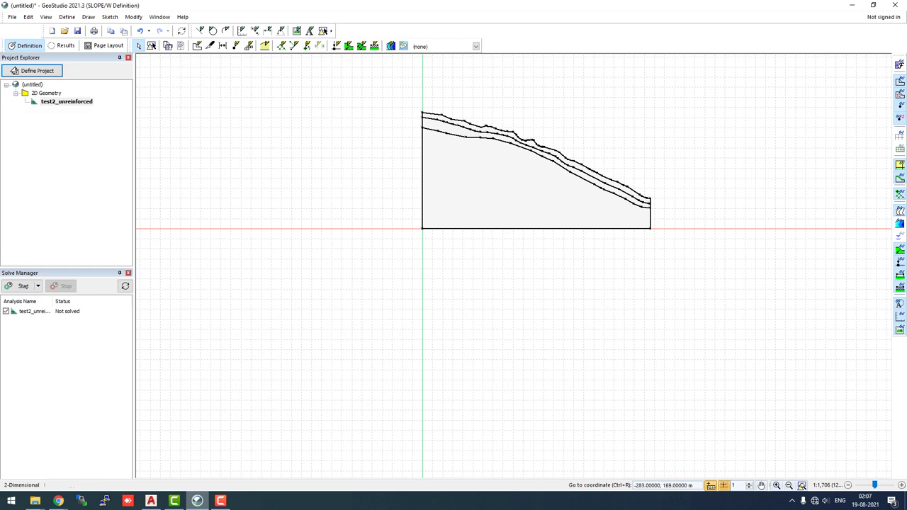
Assign bottom_rock to the lowest region, middle_rock to the middle layer, top_soil to the top.
{"action": "left_click", "coordinate": [88, 17]}
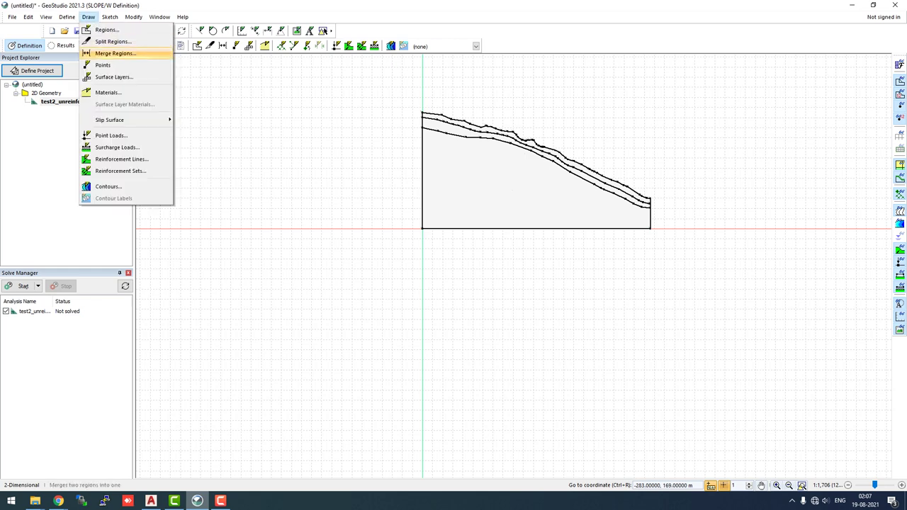
{"action": "left_click", "coordinate": [108, 92]}
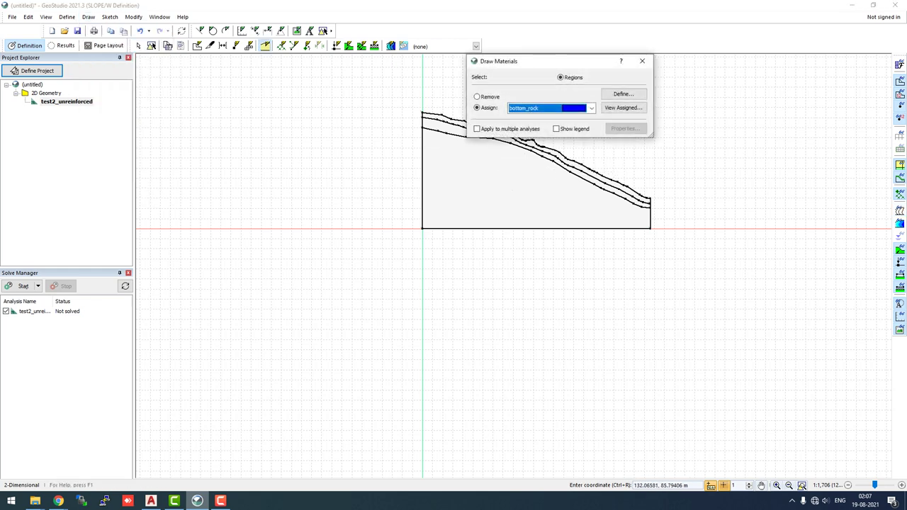
{"action": "left_click", "coordinate": [500, 174]}
{"action": "scroll", "coordinate": [457, 130], "scroll_direction": "up", "scroll_amount": 3}
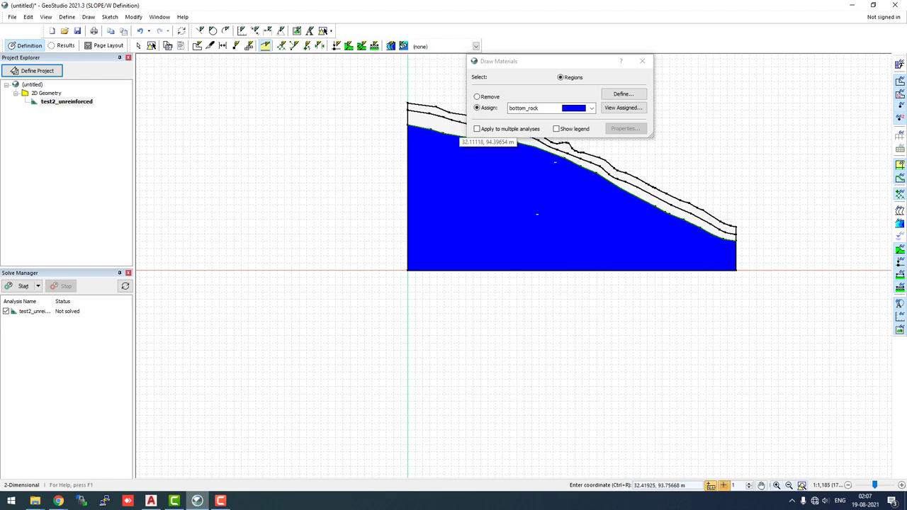
{"action": "left_click", "coordinate": [546, 108]}
{"action": "left_click", "coordinate": [525, 125]}
{"action": "left_click", "coordinate": [711, 198]}
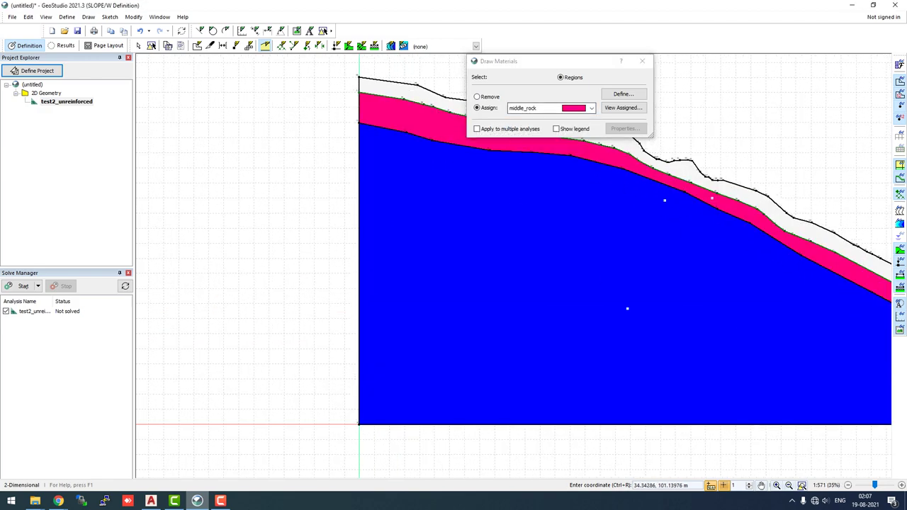
{"action": "left_click", "coordinate": [546, 108]}
{"action": "left_click", "coordinate": [525, 133]}
{"action": "left_click", "coordinate": [457, 106]}
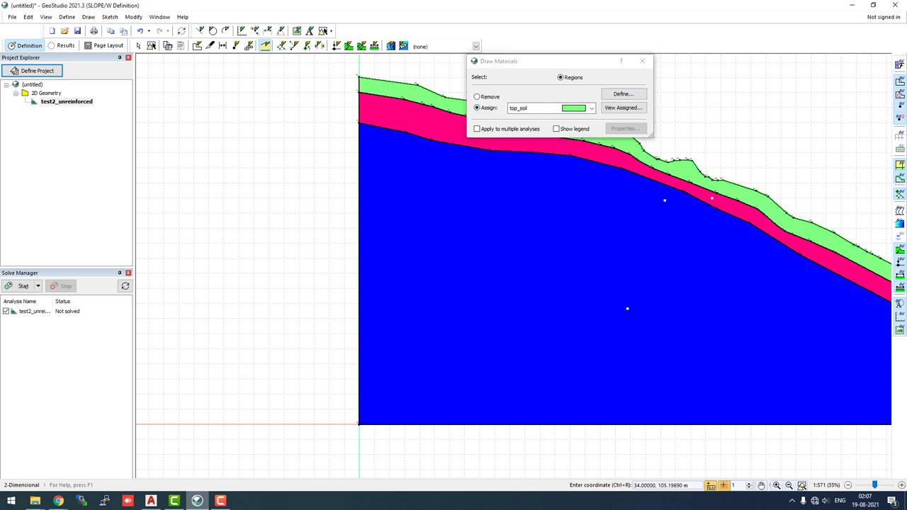
{"action": "left_click", "coordinate": [641, 62]}
{"action": "scroll", "coordinate": [315, 182], "scroll_direction": "down", "scroll_amount": 3}
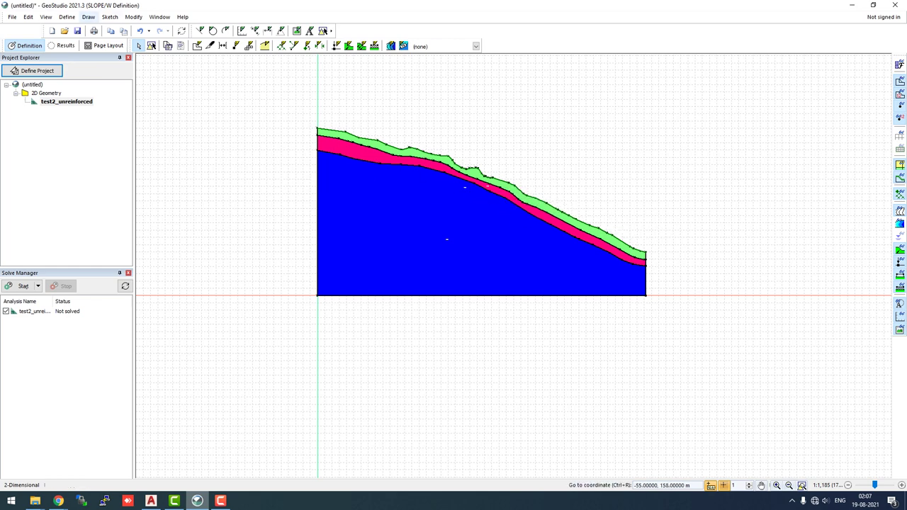
Set seismic load coefficients to 0.15 horizontal and 0.1 vertical.
{"action": "left_click", "coordinate": [88, 16]}
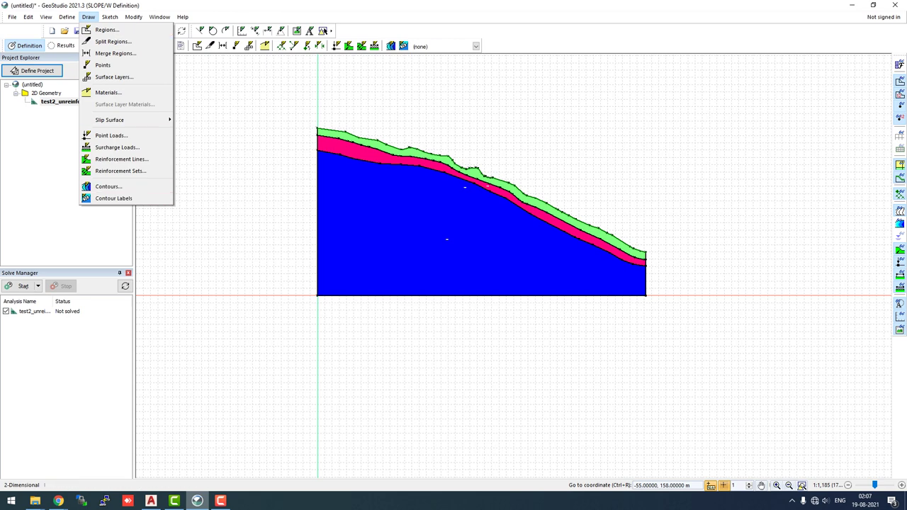
{"action": "left_click", "coordinate": [113, 312]}
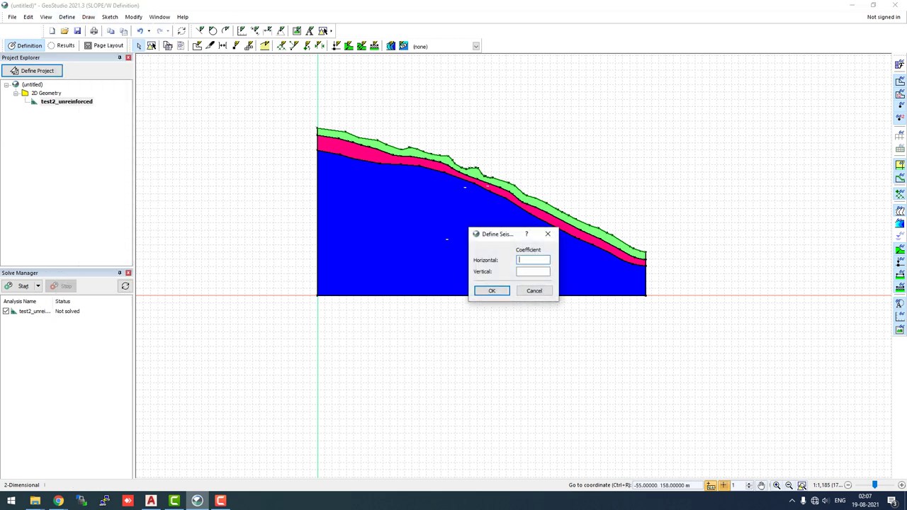
{"action": "type", "text": "0.15"}
{"action": "left_click", "coordinate": [533, 272]}
{"action": "type", "text": "0.1"}
{"action": "left_click", "coordinate": [492, 291]}
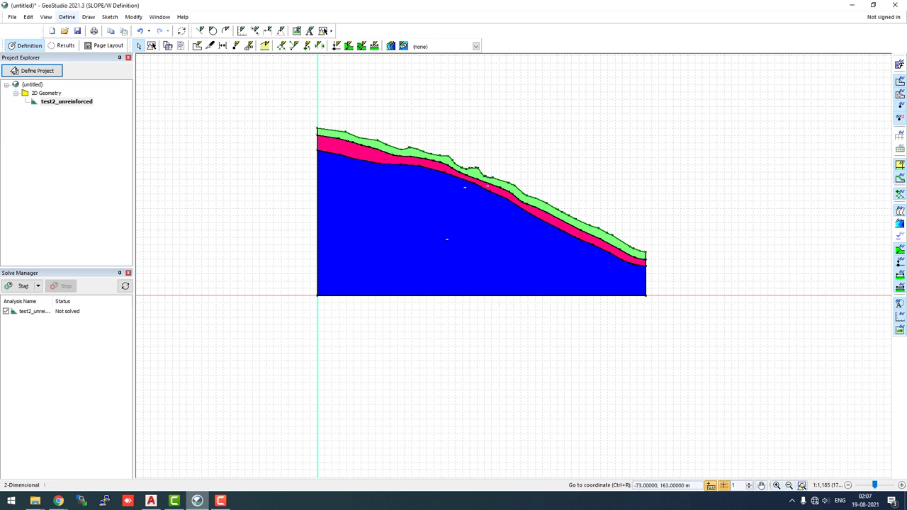
Give bottom_rock and middle_rock a pore-water Ru coefficient of 0.25.
{"action": "left_click", "coordinate": [66, 16]}
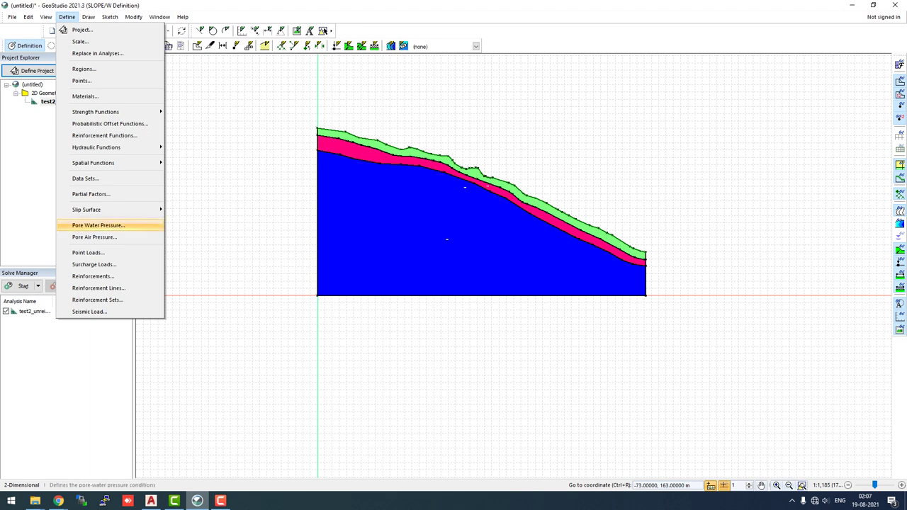
{"action": "left_click", "coordinate": [98, 224]}
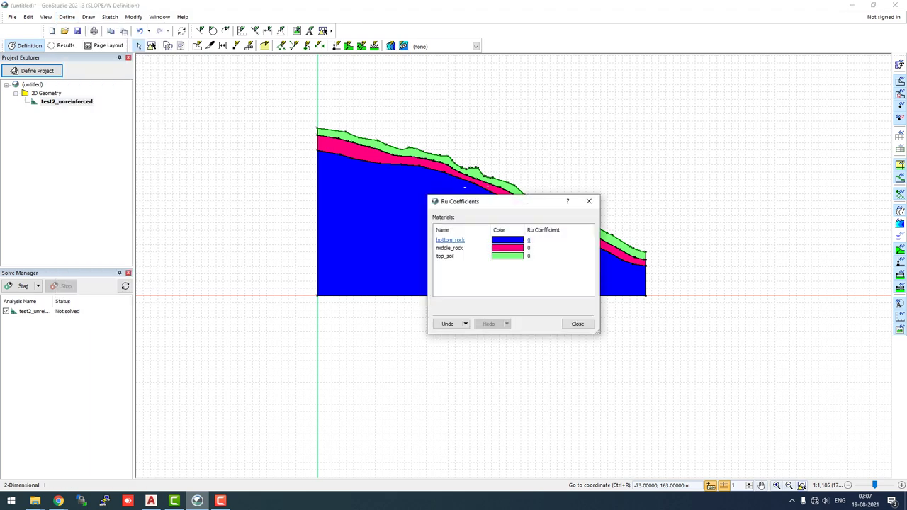
{"action": "left_click", "coordinate": [450, 240]}
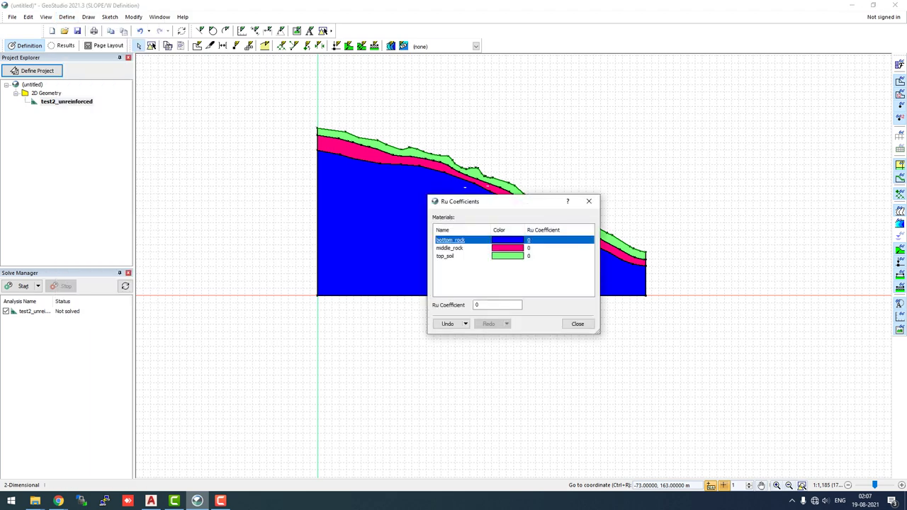
{"action": "left_click", "coordinate": [489, 305]}
{"action": "type", "text": ".25"}
{"action": "key", "text": "Return"}
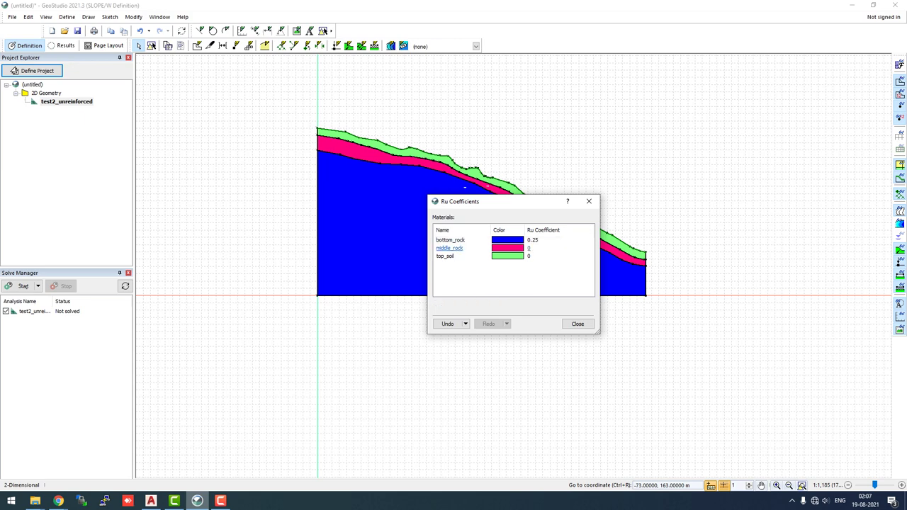
{"action": "left_click", "coordinate": [450, 248]}
{"action": "left_click", "coordinate": [489, 305]}
{"action": "type", "text": ".25"}
{"action": "key", "text": "Return"}
Set top_soil's Ru coefficient to 0.25 as well.
{"action": "left_click", "coordinate": [445, 256]}
{"action": "left_click", "coordinate": [489, 305]}
{"action": "type", "text": ".25"}
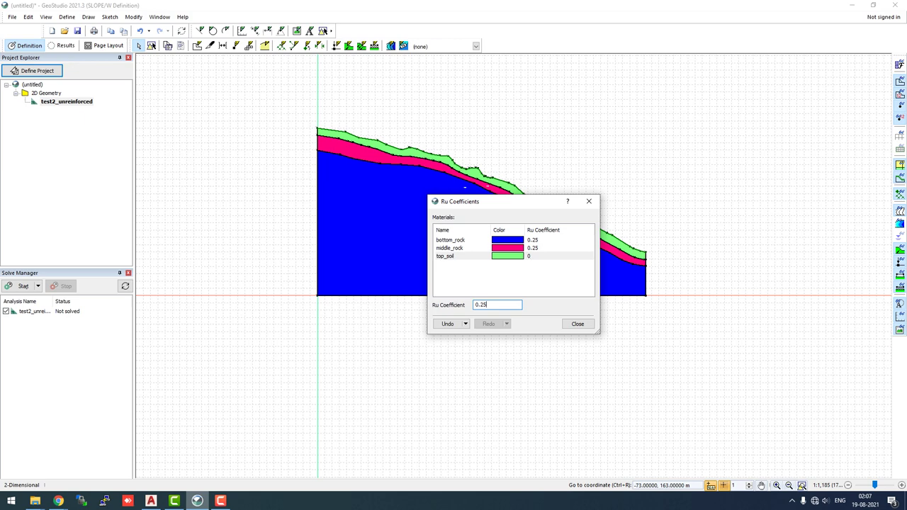
{"action": "key", "text": "Return"}
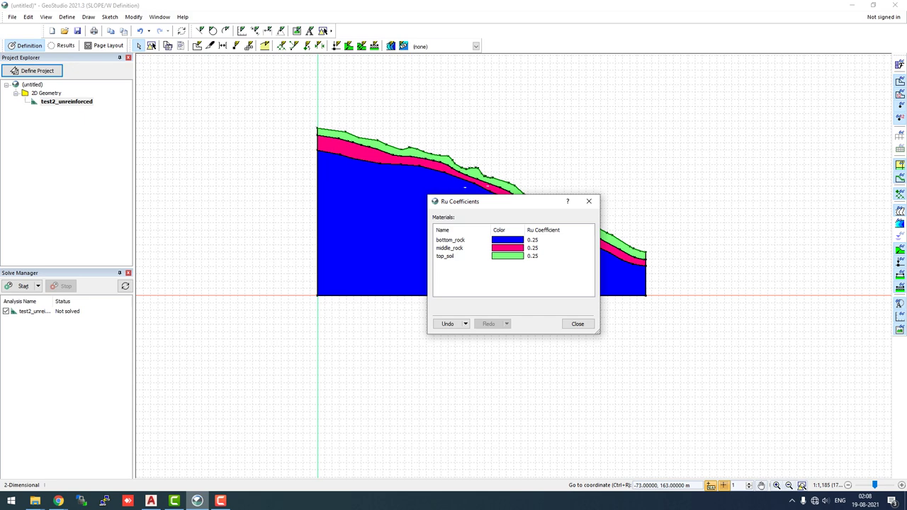
{"action": "left_click", "coordinate": [578, 324]}
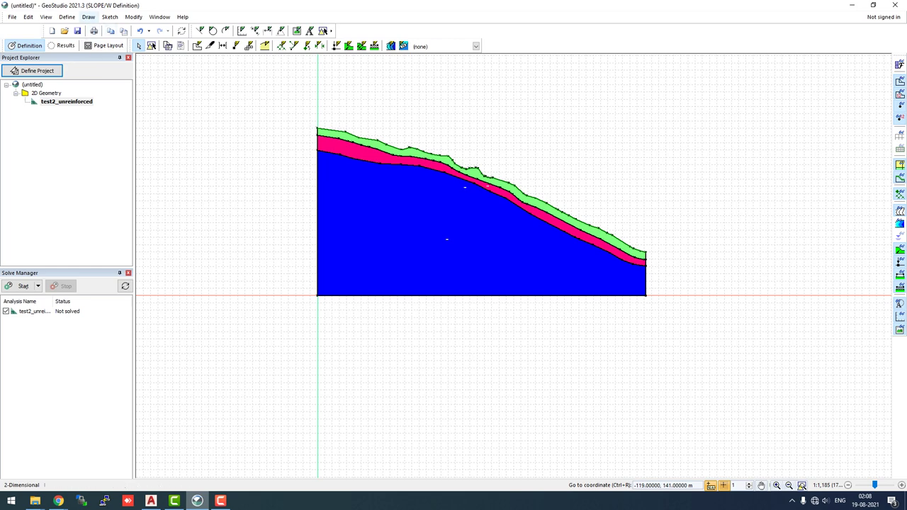
{"action": "left_click", "coordinate": [88, 17]}
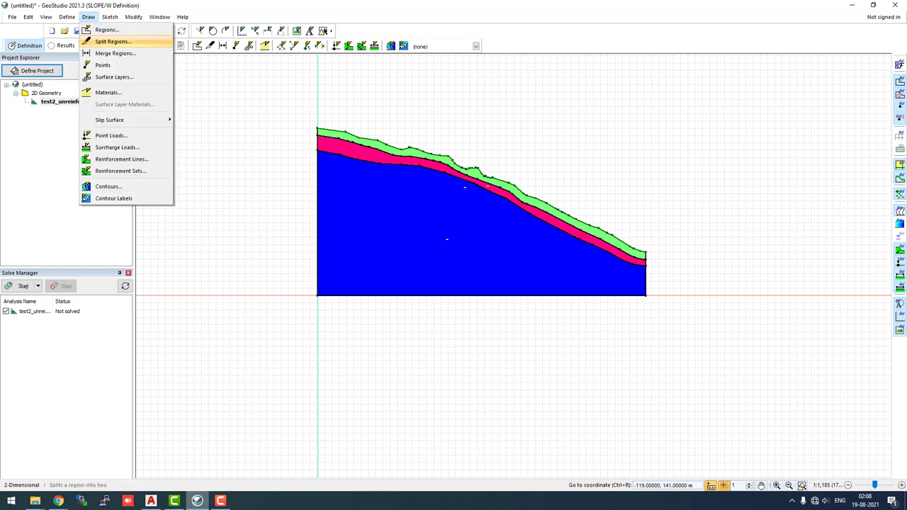
{"action": "mouse_move", "coordinate": [113, 119]}
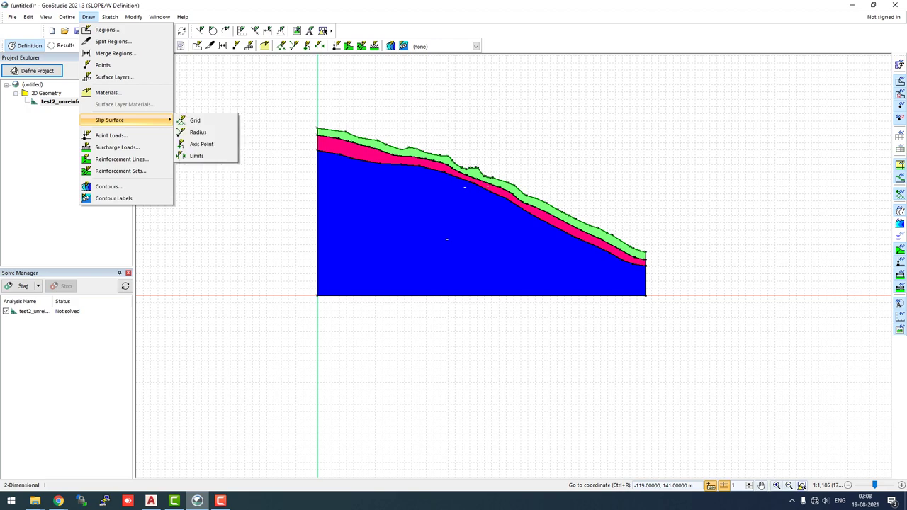
{"action": "left_click", "coordinate": [195, 121]}
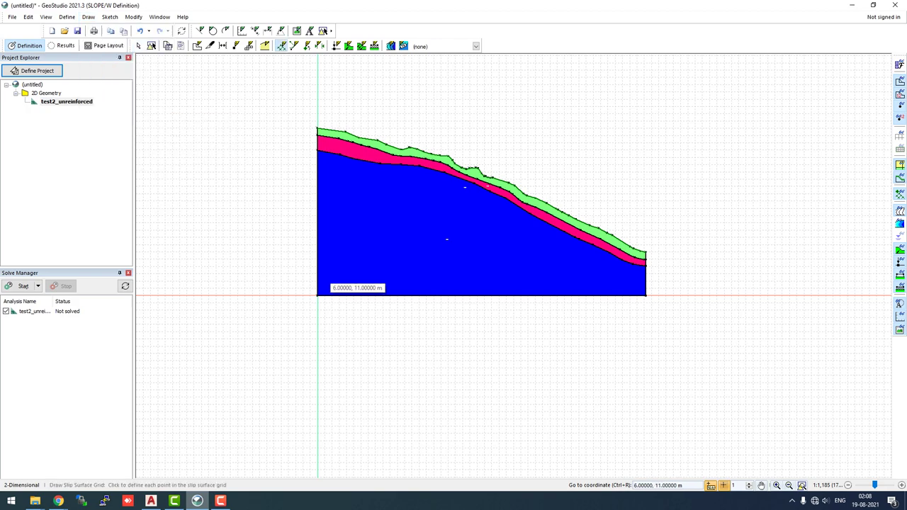
{"action": "scroll", "coordinate": [321, 298], "scroll_direction": "up", "scroll_amount": 2}
{"action": "scroll", "coordinate": [321, 299], "scroll_direction": "down", "scroll_amount": 4}
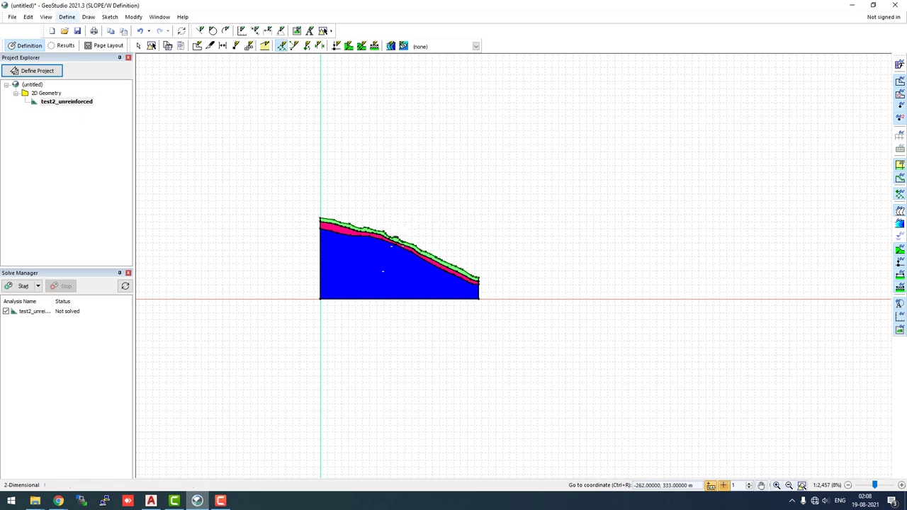
{"action": "left_click", "coordinate": [67, 16]}
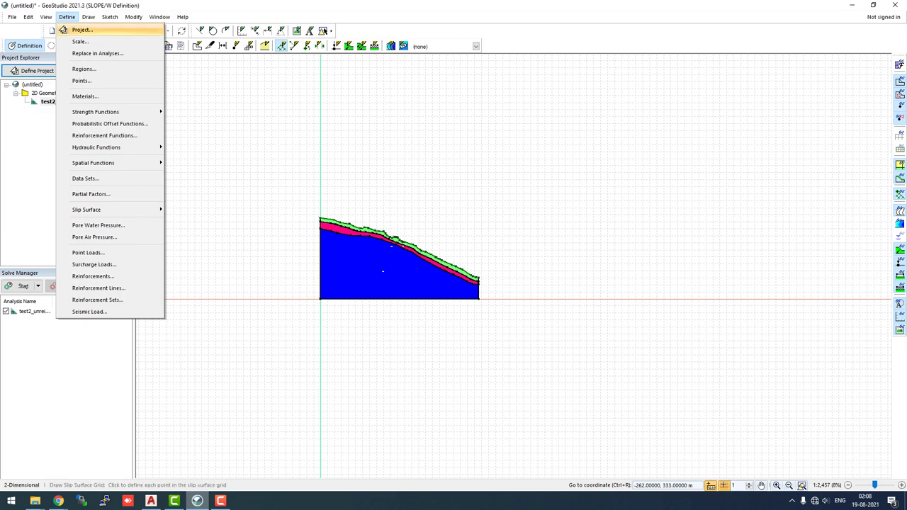
{"action": "left_click", "coordinate": [78, 29]}
{"action": "left_click", "coordinate": [317, 72]}
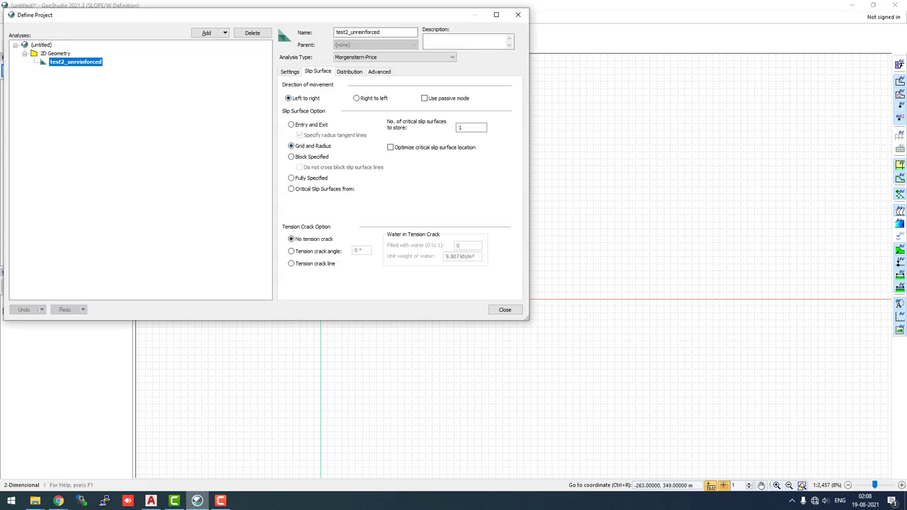
{"action": "left_click", "coordinate": [518, 14]}
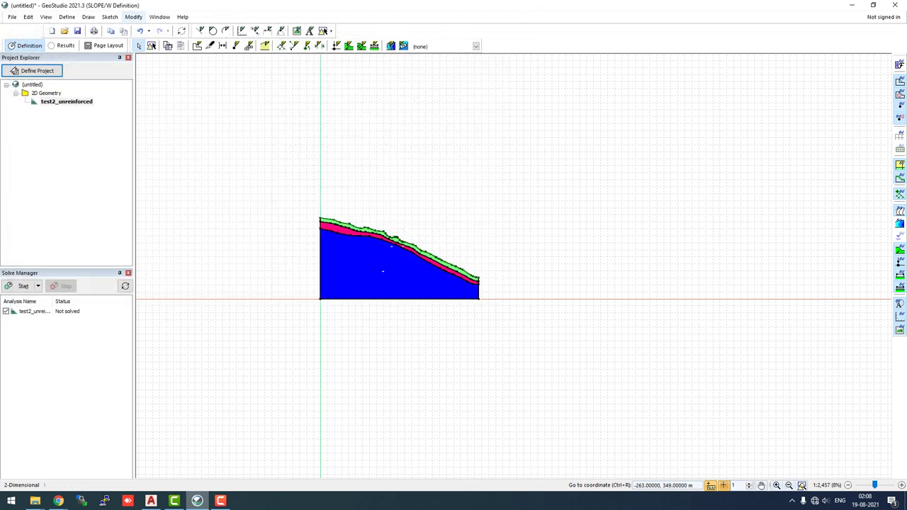
{"action": "left_click", "coordinate": [88, 16]}
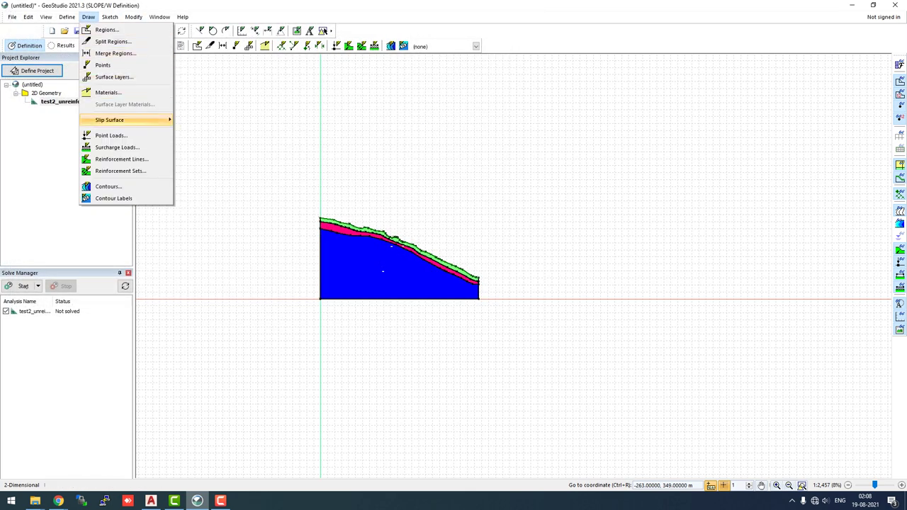
{"action": "mouse_move", "coordinate": [120, 120]}
{"action": "left_click", "coordinate": [198, 132]}
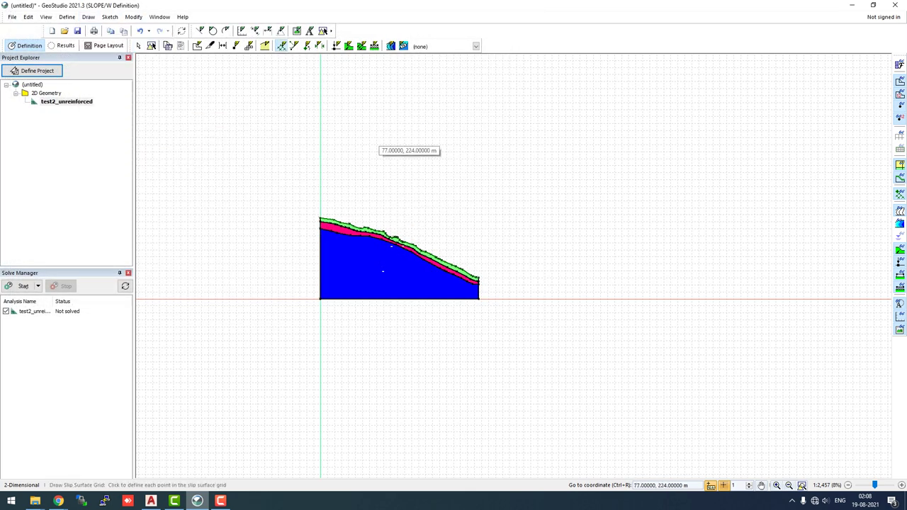
{"action": "left_click", "coordinate": [362, 144]}
{"action": "left_click", "coordinate": [508, 194]}
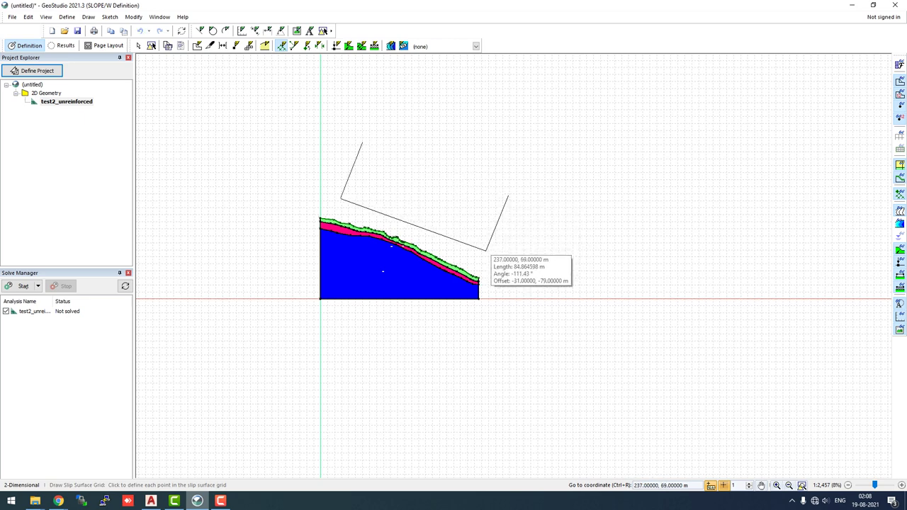
{"action": "left_click", "coordinate": [485, 247]}
{"action": "left_click", "coordinate": [522, 274]}
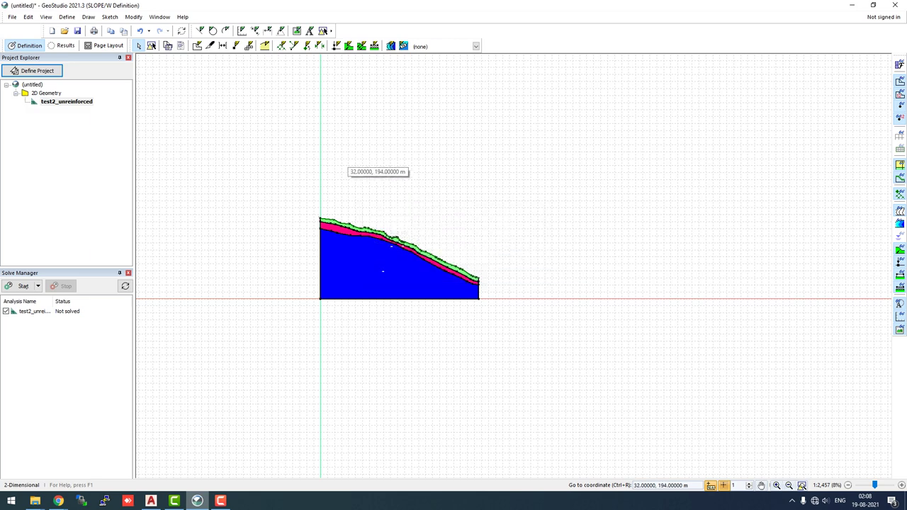
{"action": "left_click", "coordinate": [88, 16]}
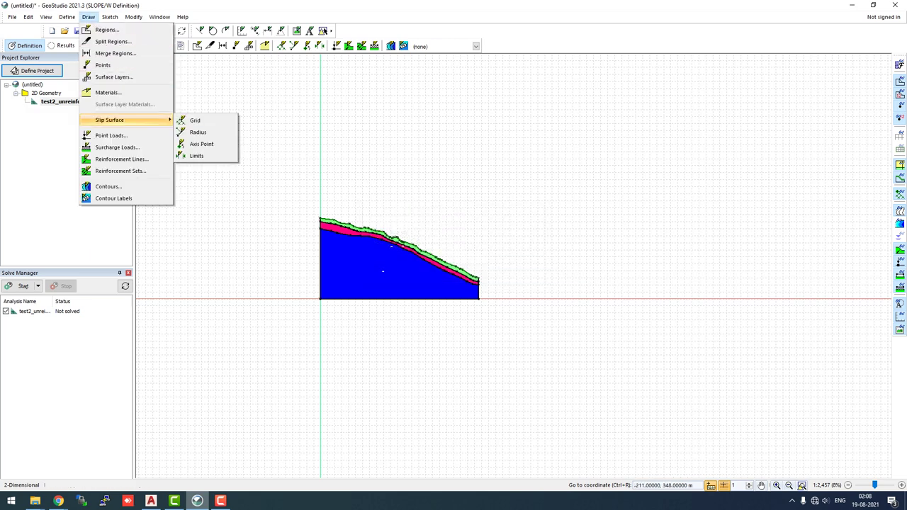
{"action": "left_click", "coordinate": [199, 120]}
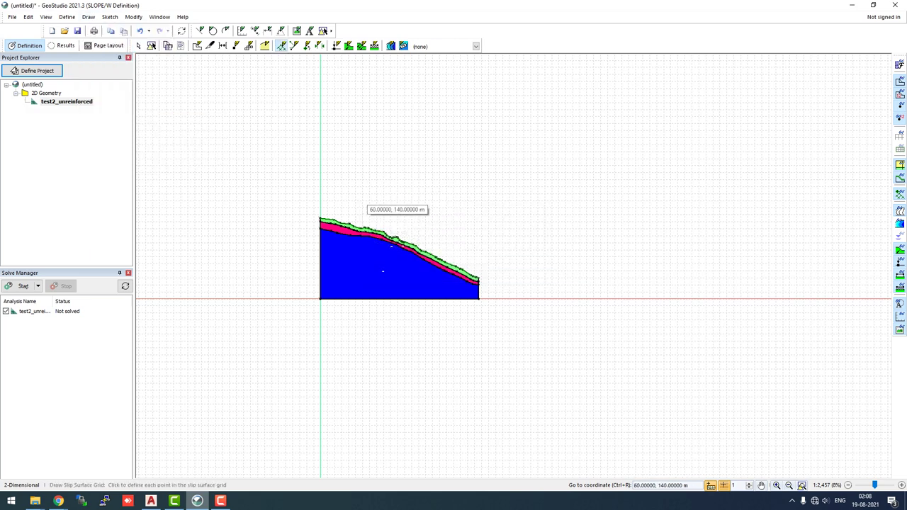
{"action": "left_click", "coordinate": [370, 154]}
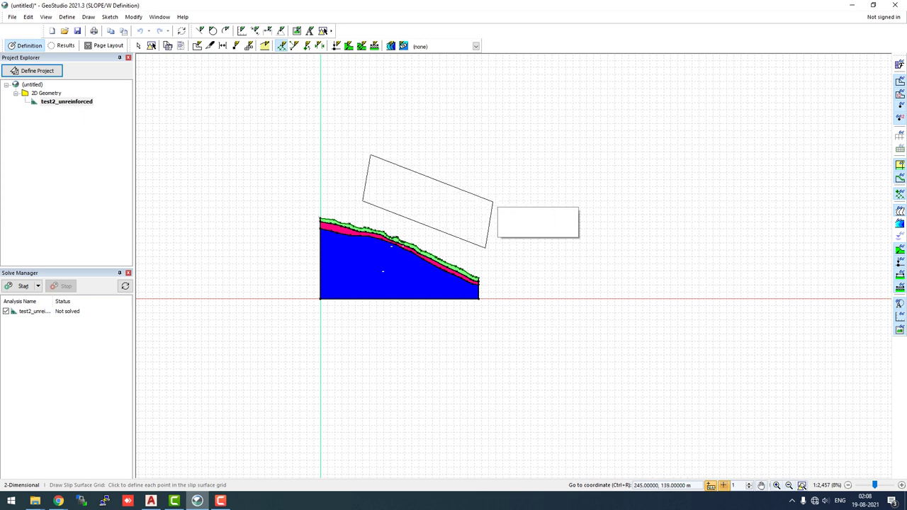
{"action": "left_click", "coordinate": [493, 203]}
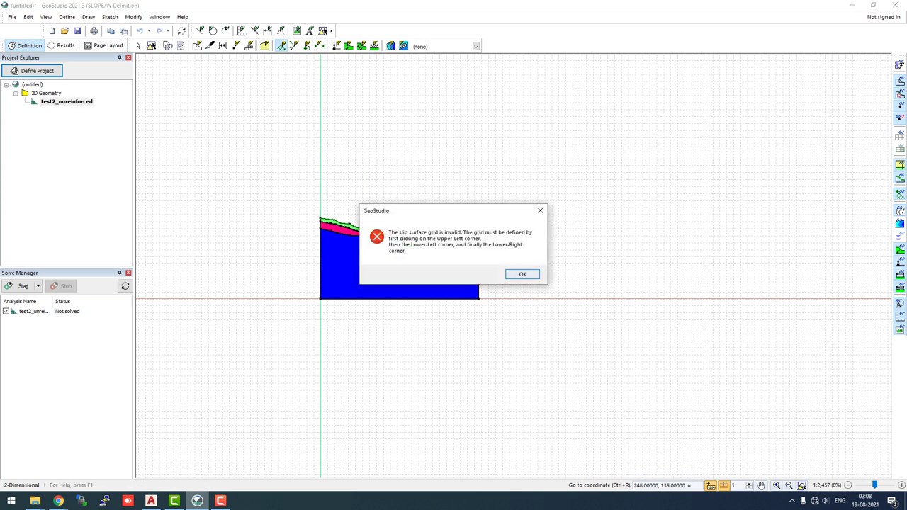
{"action": "key", "text": "Return"}
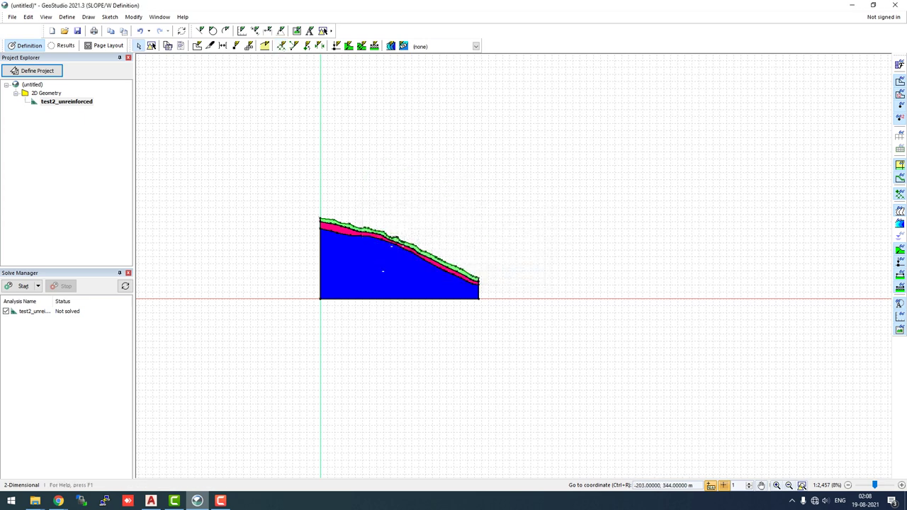
{"action": "left_click", "coordinate": [89, 17]}
{"action": "mouse_move", "coordinate": [121, 120]}
{"action": "left_click", "coordinate": [206, 120]}
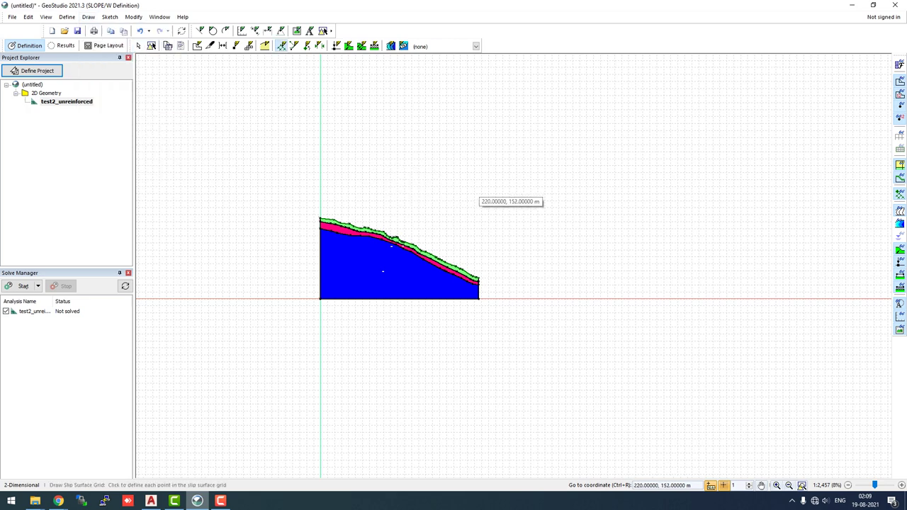
{"action": "left_click", "coordinate": [488, 196]}
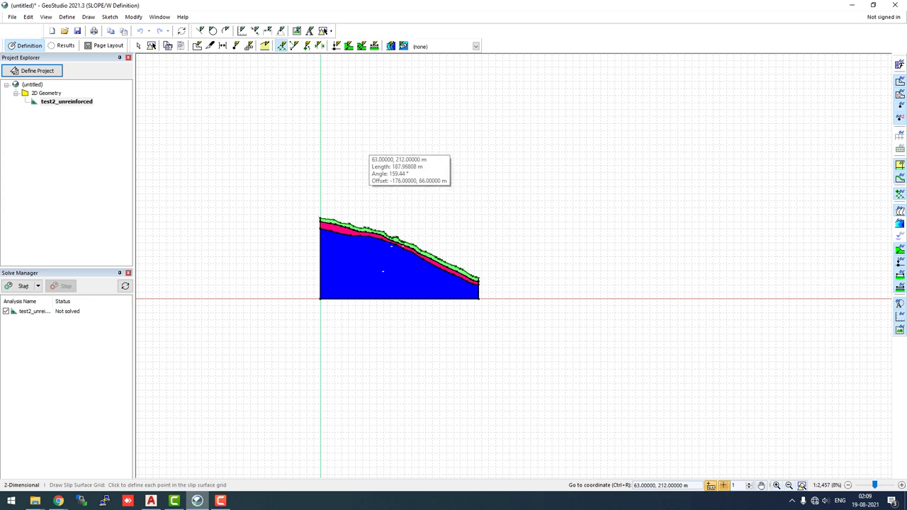
{"action": "left_click", "coordinate": [363, 150]}
{"action": "left_click", "coordinate": [351, 204]}
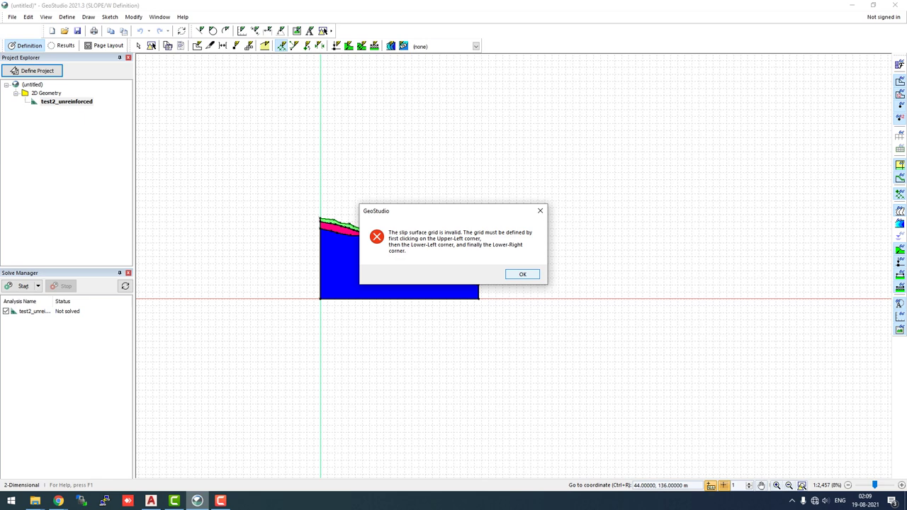
Draw the slip surface grid by placing its upper-left, lower-left and lower-right corners above the slope.
{"action": "left_click", "coordinate": [522, 275]}
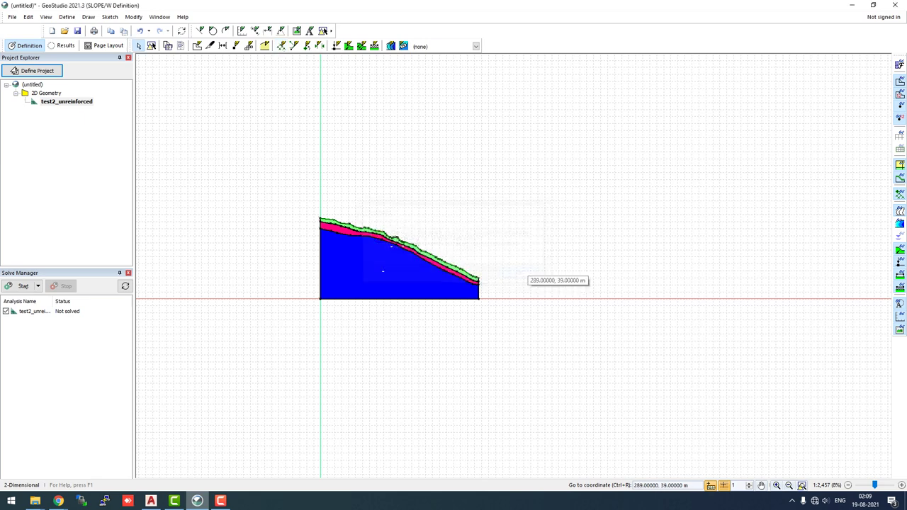
{"action": "left_click", "coordinate": [88, 17]}
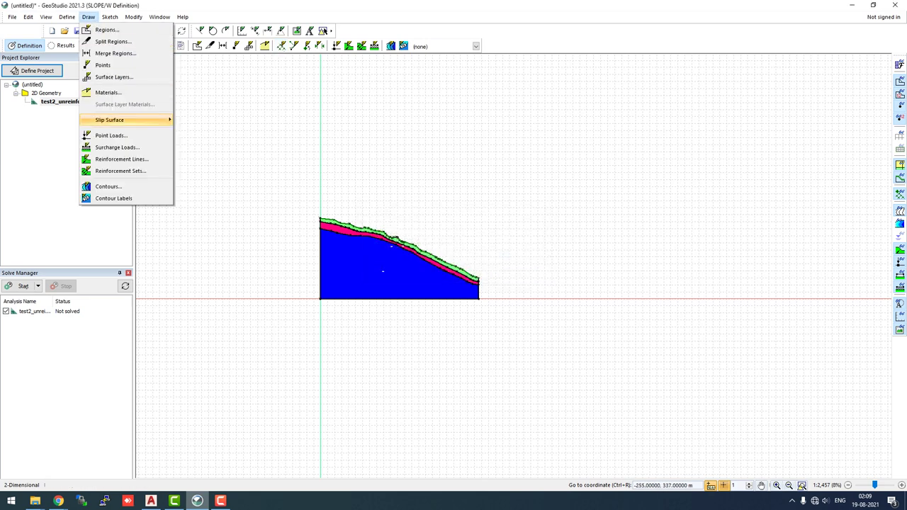
{"action": "mouse_move", "coordinate": [113, 120]}
{"action": "left_click", "coordinate": [195, 119]}
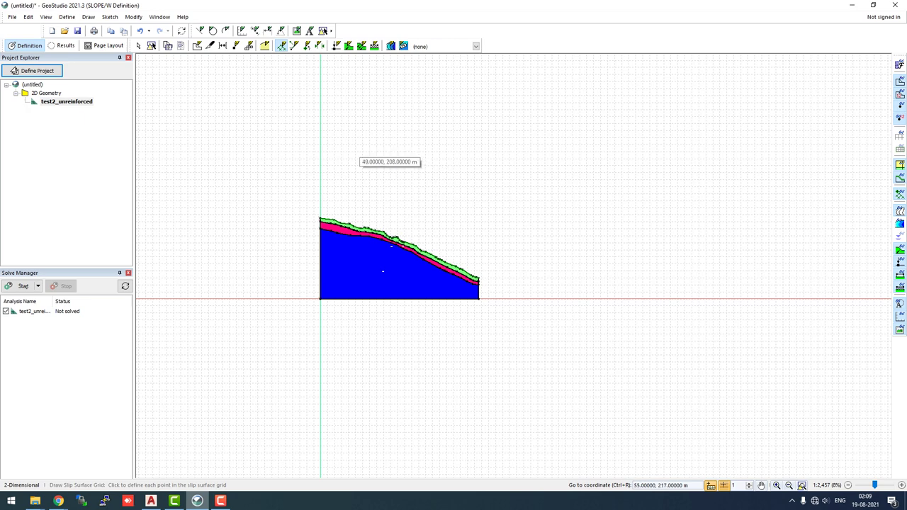
{"action": "left_click", "coordinate": [358, 146]}
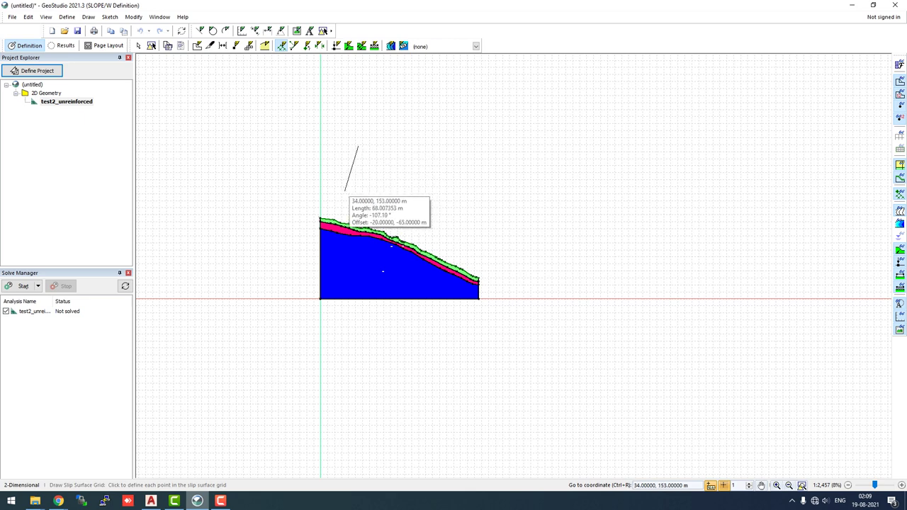
{"action": "left_click", "coordinate": [345, 191]}
{"action": "left_click", "coordinate": [479, 250]}
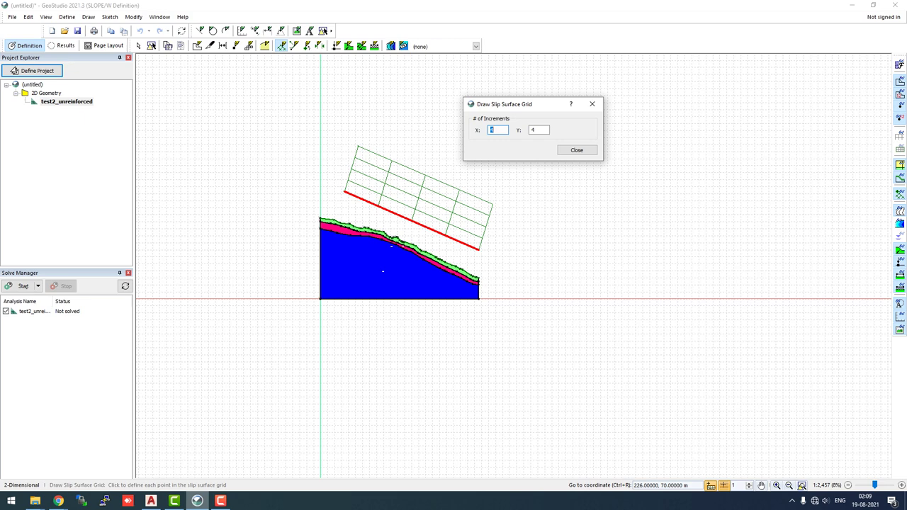
Set the grid to 10 X increments and 10 Y increments.
{"action": "type", "text": "10"}
{"action": "key", "text": "Tab"}
{"action": "type", "text": "10"}
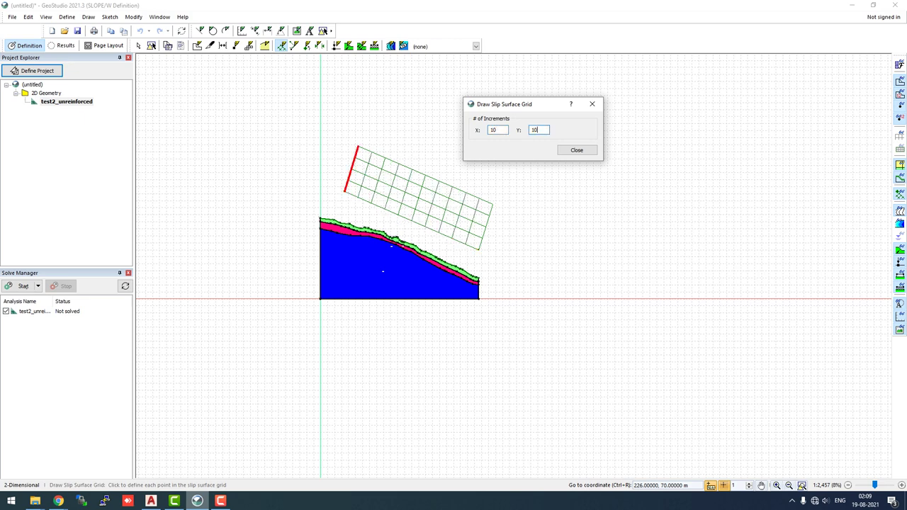
{"action": "left_click", "coordinate": [498, 130]}
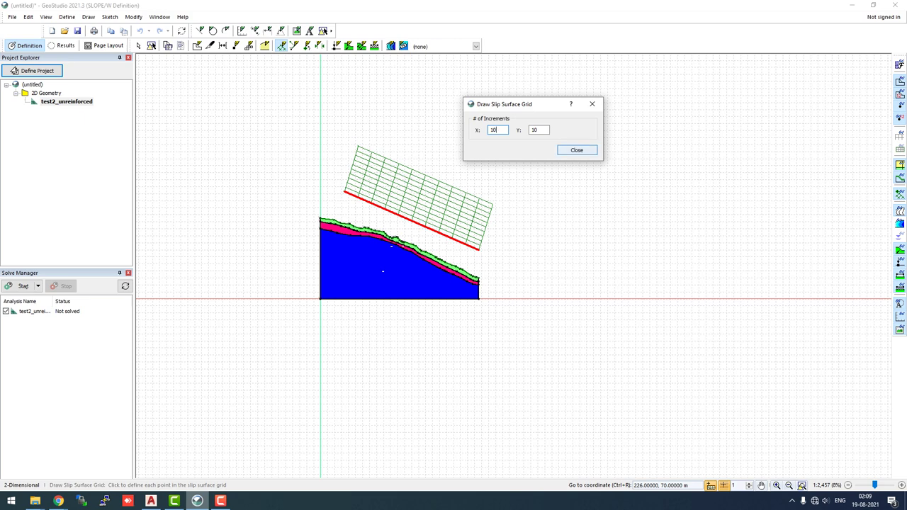
{"action": "left_click", "coordinate": [577, 150]}
Draw the four-point slip surface radius outline from the crest past the toe.
{"action": "left_click", "coordinate": [88, 16]}
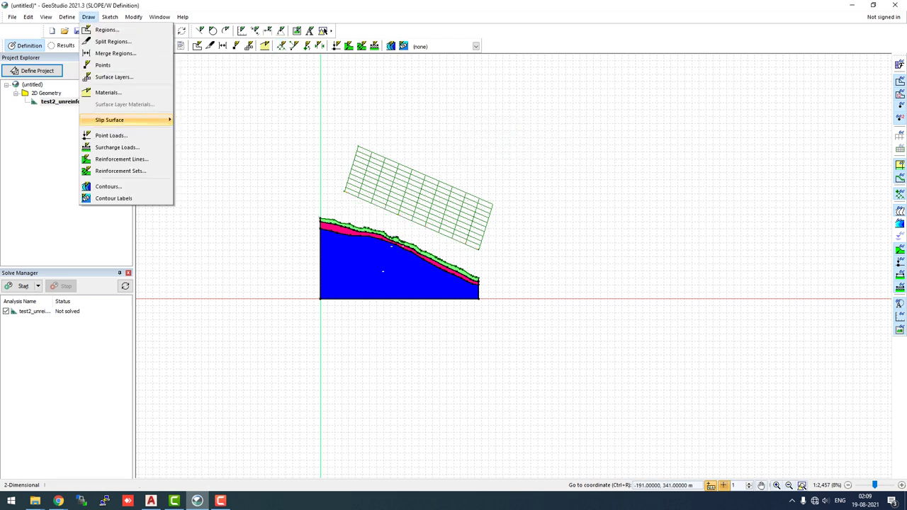
{"action": "mouse_move", "coordinate": [142, 120]}
{"action": "left_click", "coordinate": [193, 130]}
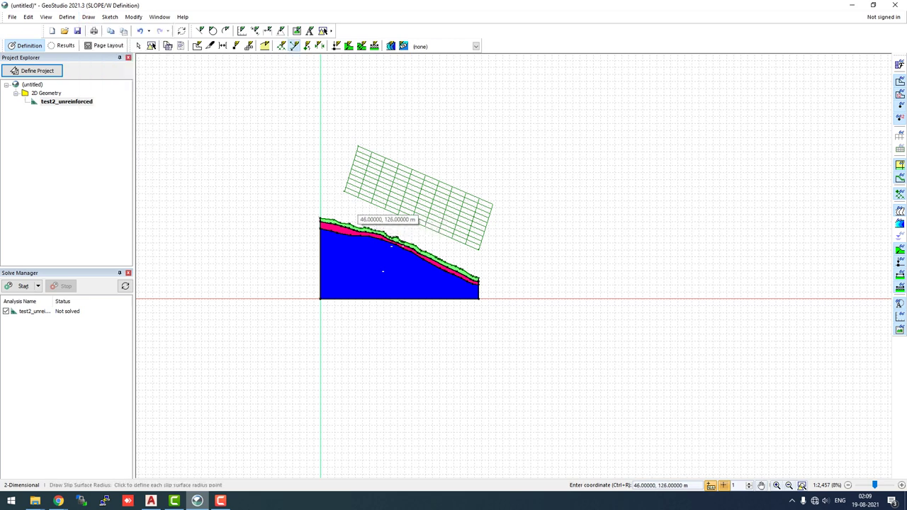
{"action": "left_click", "coordinate": [342, 204]}
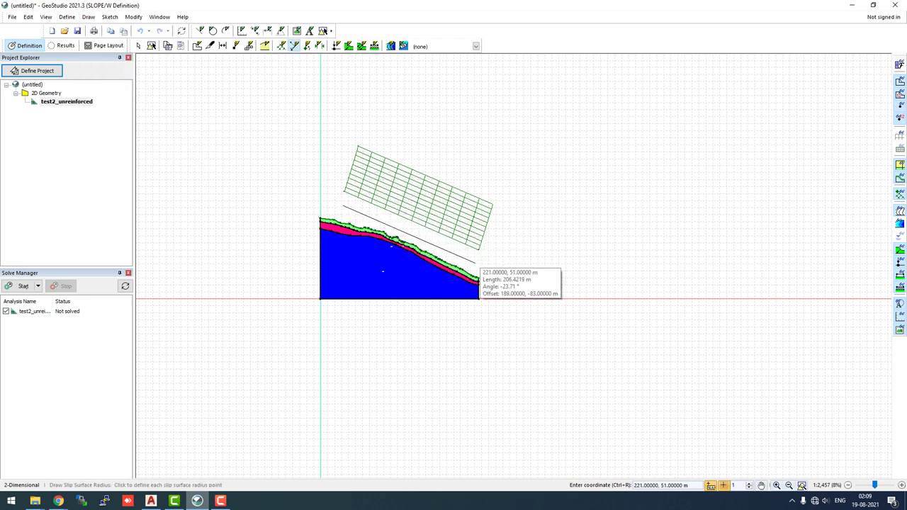
{"action": "left_click", "coordinate": [486, 268]}
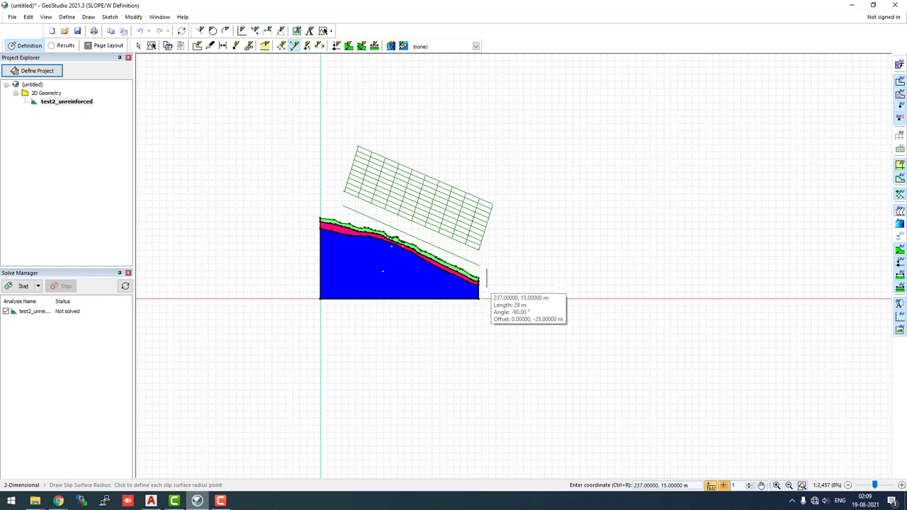
{"action": "left_click", "coordinate": [486, 298]}
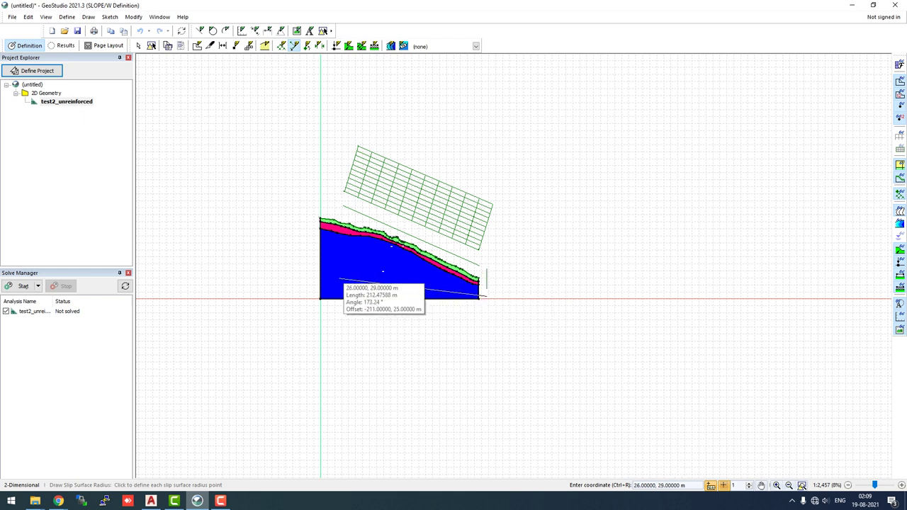
{"action": "left_click", "coordinate": [335, 280]}
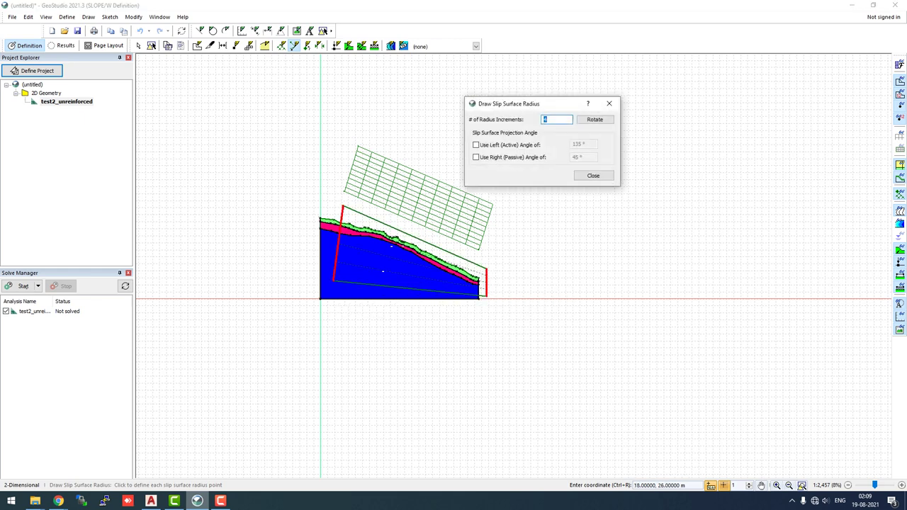
Set the radius lines to 10 radius increments.
{"action": "type", "text": "10"}
{"action": "left_click", "coordinate": [595, 119]}
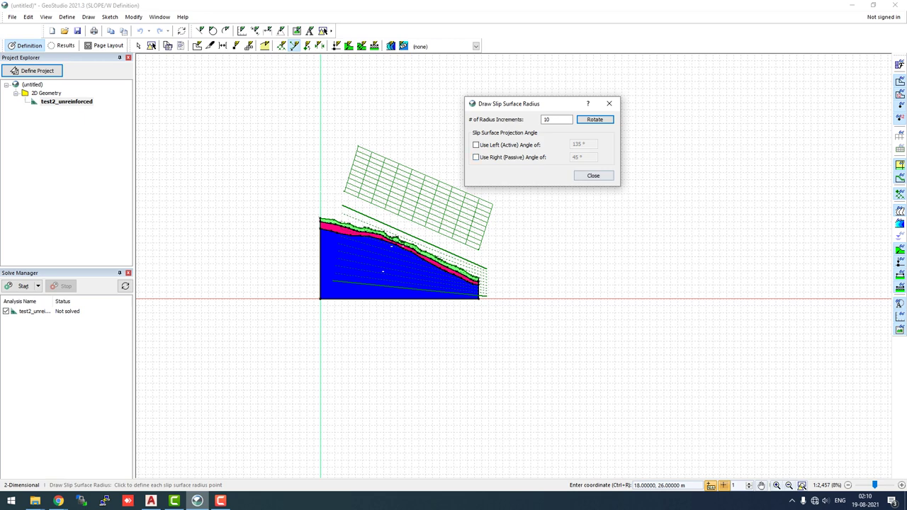
{"action": "left_click", "coordinate": [593, 176]}
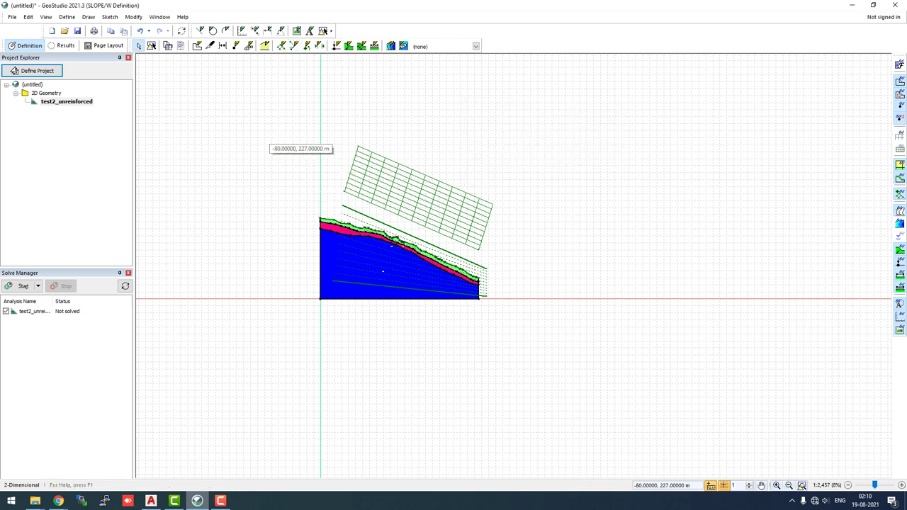
{"action": "left_click", "coordinate": [12, 17]}
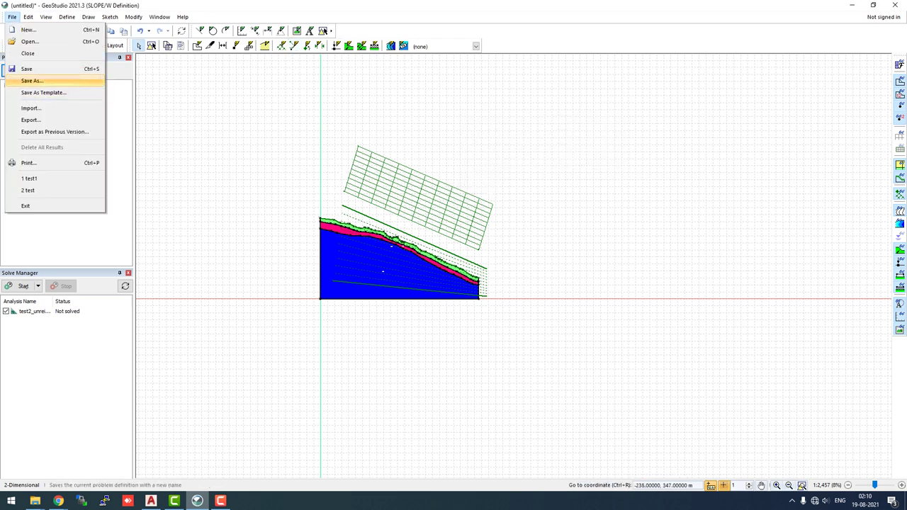
{"action": "left_click", "coordinate": [32, 80]}
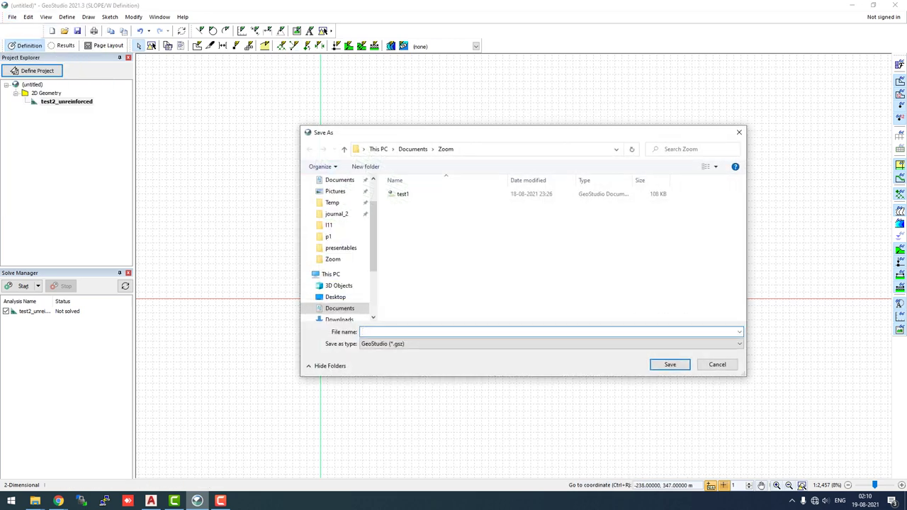
{"action": "type", "text": "tes"}
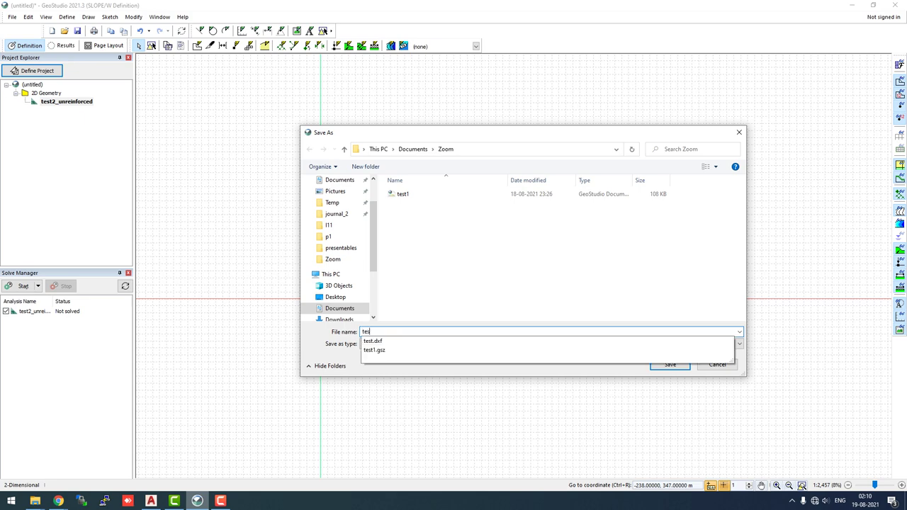
{"action": "type", "text": "t2"}
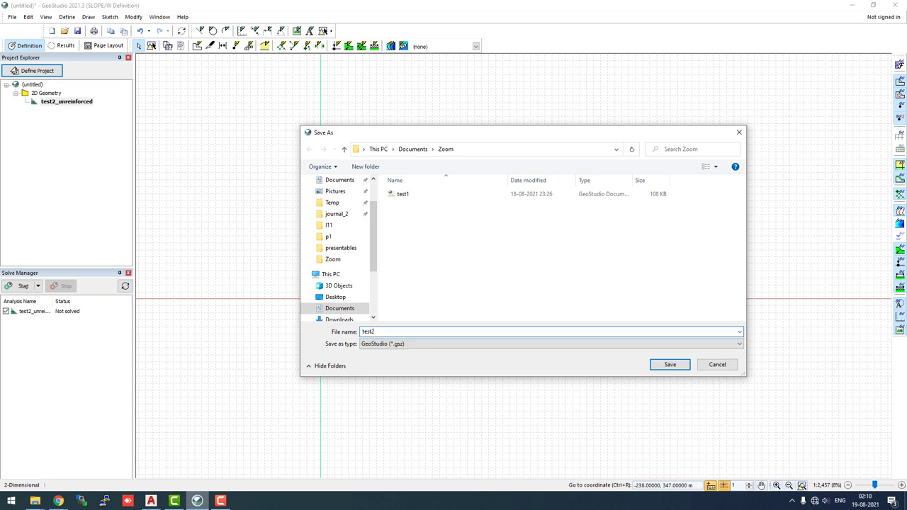
{"action": "type", "text": "_unreinforced"}
{"action": "key", "text": "Return"}
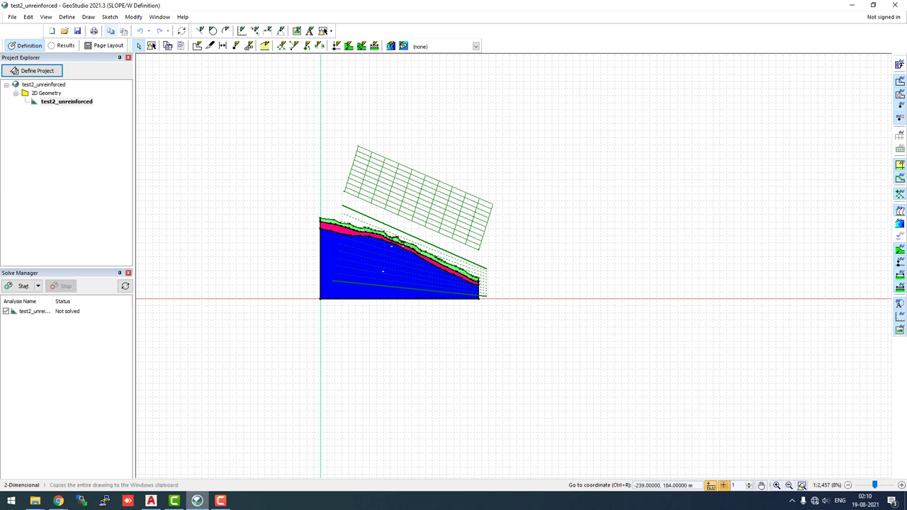
{"action": "left_click", "coordinate": [88, 17]}
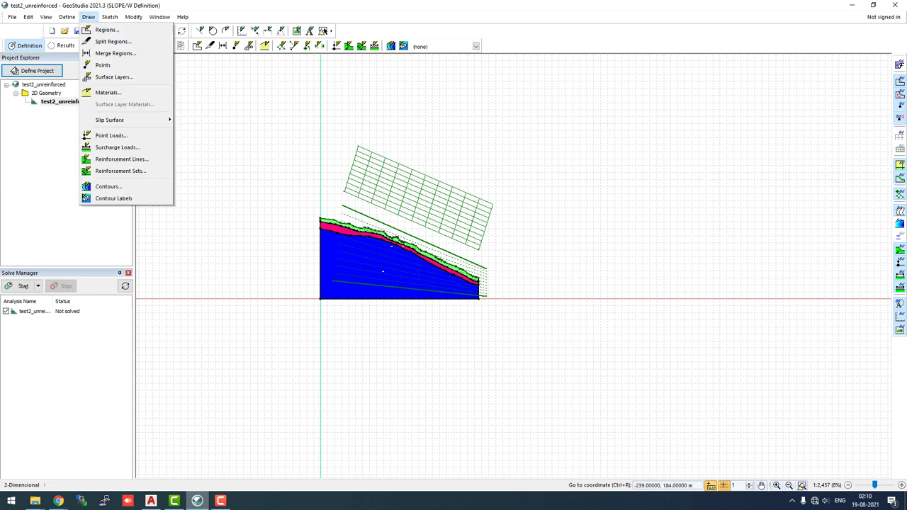
{"action": "key", "text": "Escape"}
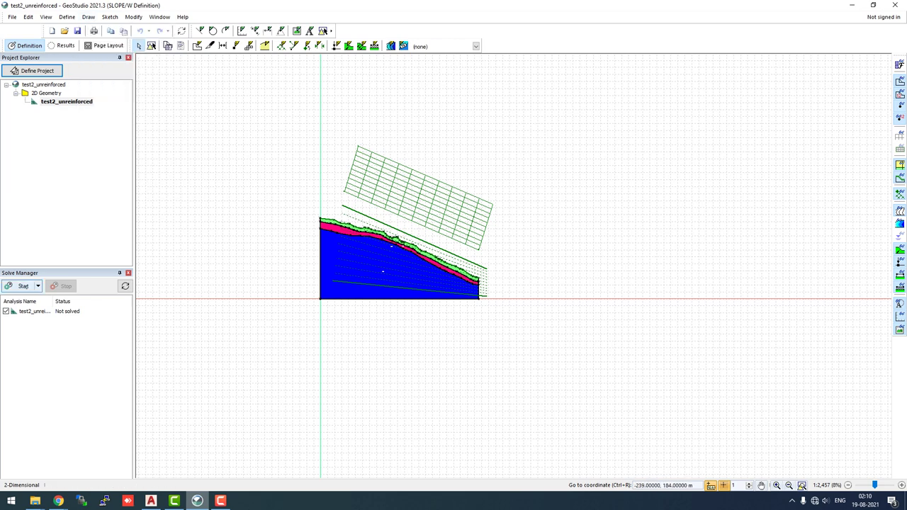
Run the analysis and display critical slip surface 1295 with factor of safety 0.286.
{"action": "left_click", "coordinate": [21, 286]}
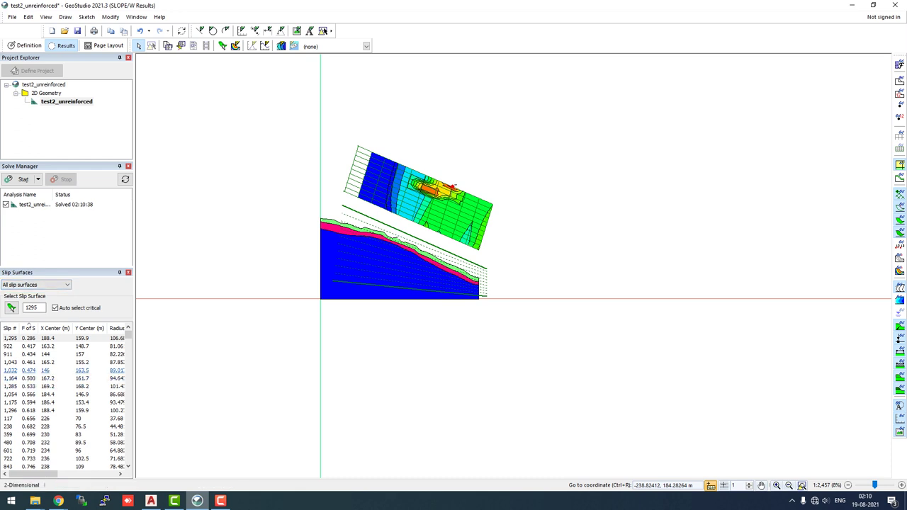
{"action": "left_click", "coordinate": [28, 338]}
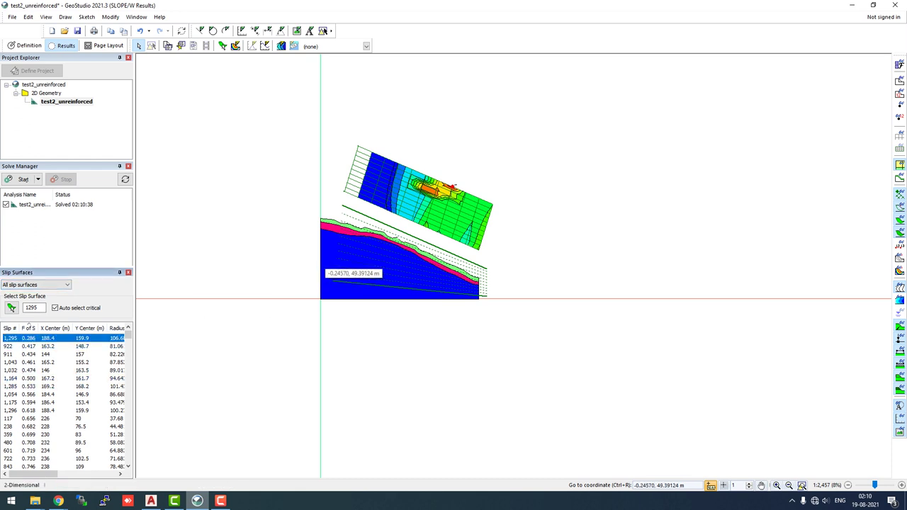
{"action": "scroll", "coordinate": [329, 267], "scroll_direction": "up", "scroll_amount": 7}
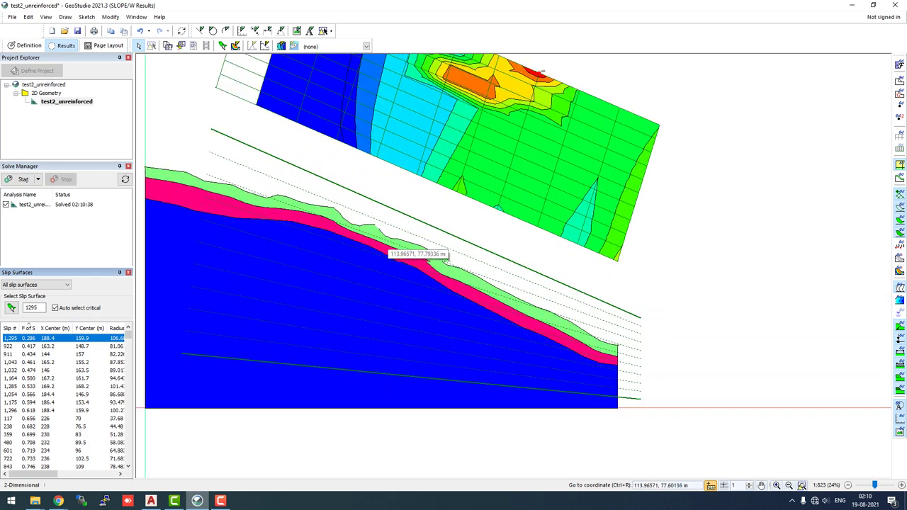
{"action": "scroll", "coordinate": [389, 252], "scroll_direction": "up", "scroll_amount": 12}
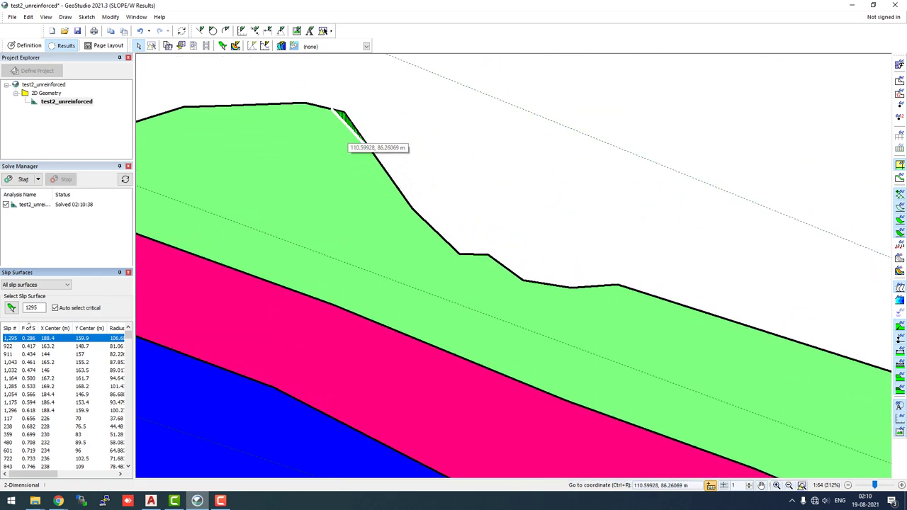
{"action": "scroll", "coordinate": [363, 141], "scroll_direction": "down", "scroll_amount": 11}
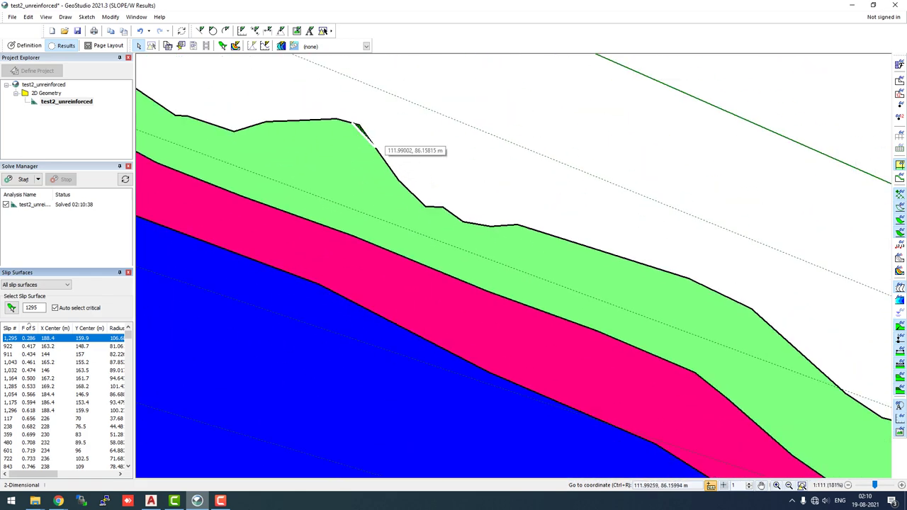
{"action": "scroll", "coordinate": [385, 147], "scroll_direction": "down", "scroll_amount": 5}
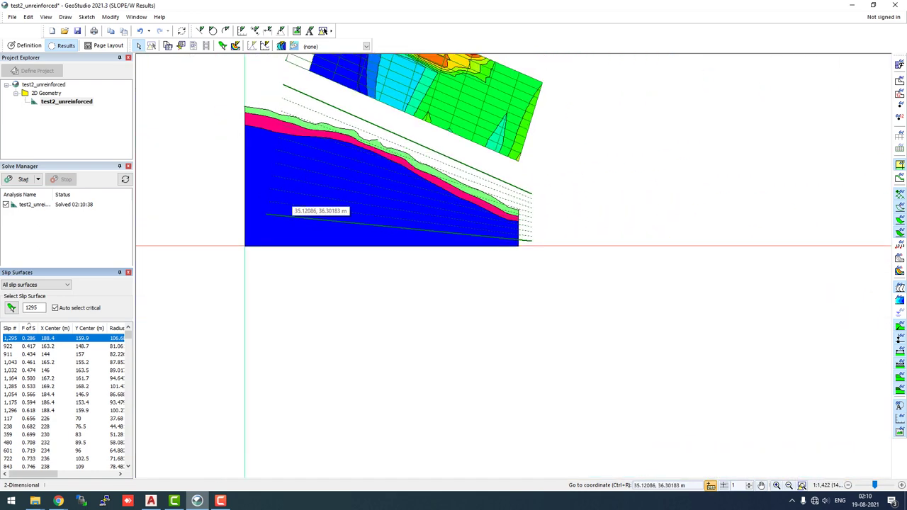
Display trial slip surfaces 922, 911, 1043, 1032, 1164, 1285 and 1054 in turn.
{"action": "left_click", "coordinate": [29, 346]}
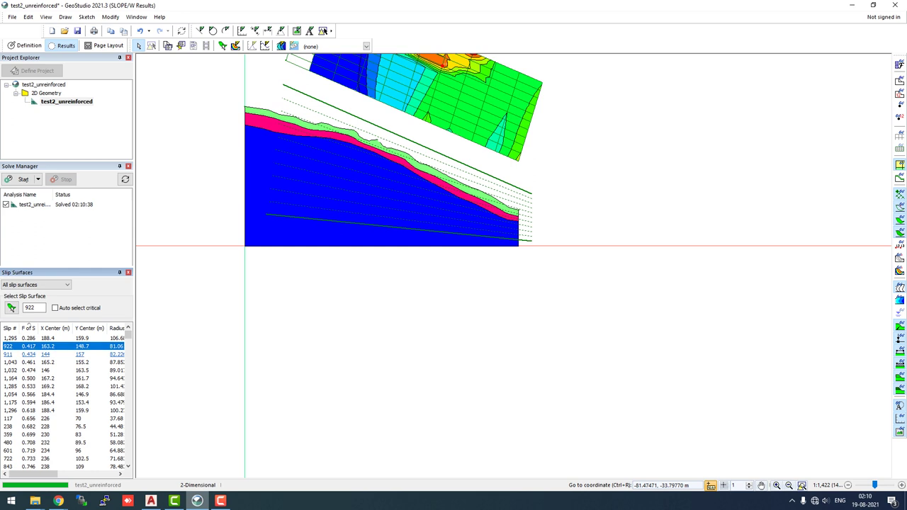
{"action": "left_click", "coordinate": [29, 355]}
{"action": "left_click", "coordinate": [29, 362]}
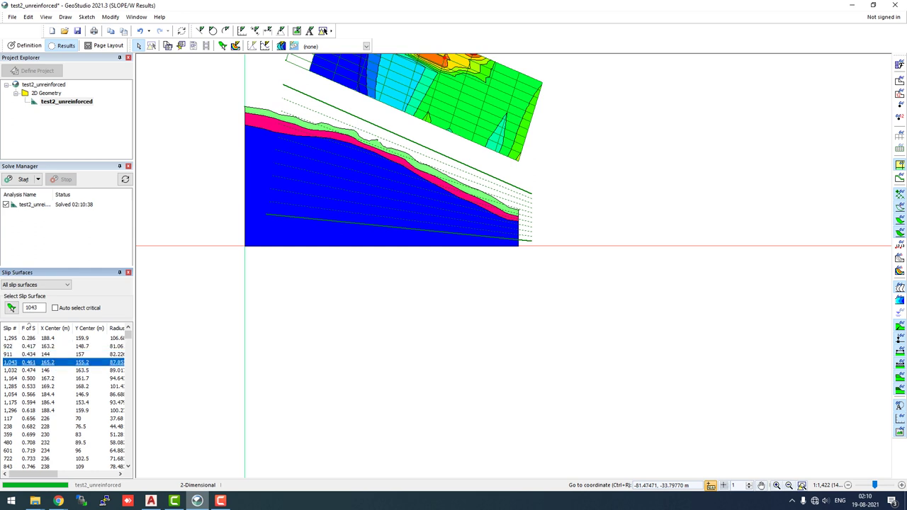
{"action": "left_click", "coordinate": [28, 370]}
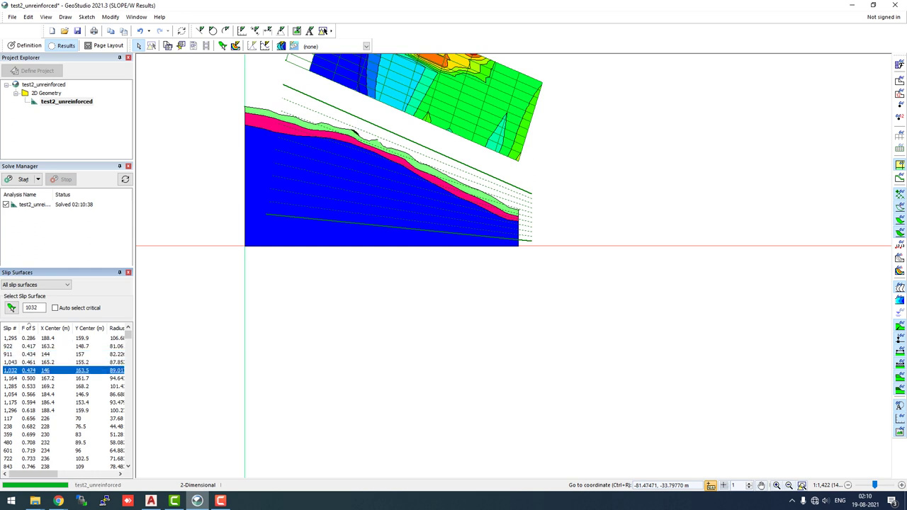
{"action": "left_click", "coordinate": [29, 379]}
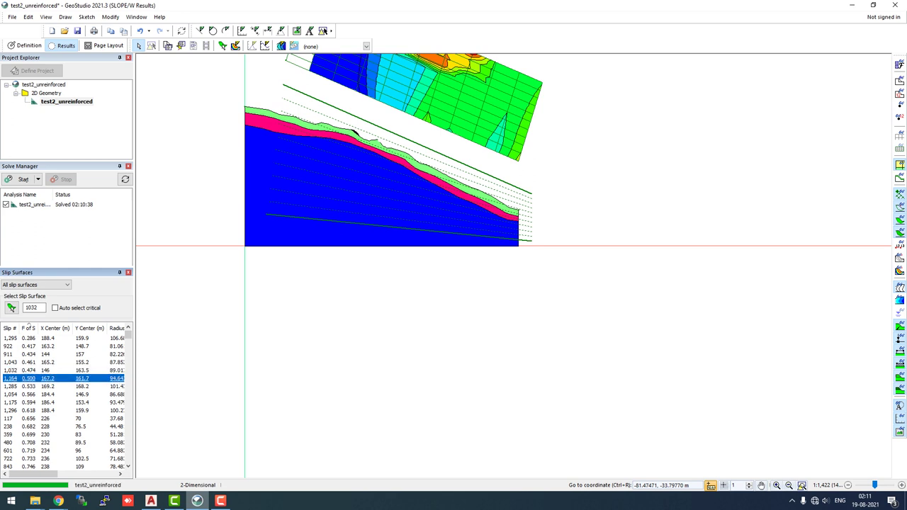
{"action": "left_click", "coordinate": [28, 386]}
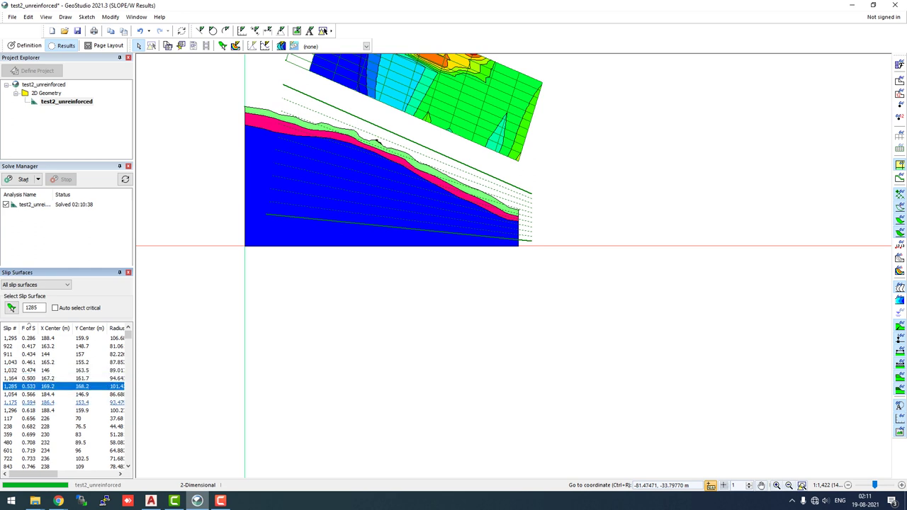
{"action": "left_click", "coordinate": [29, 394]}
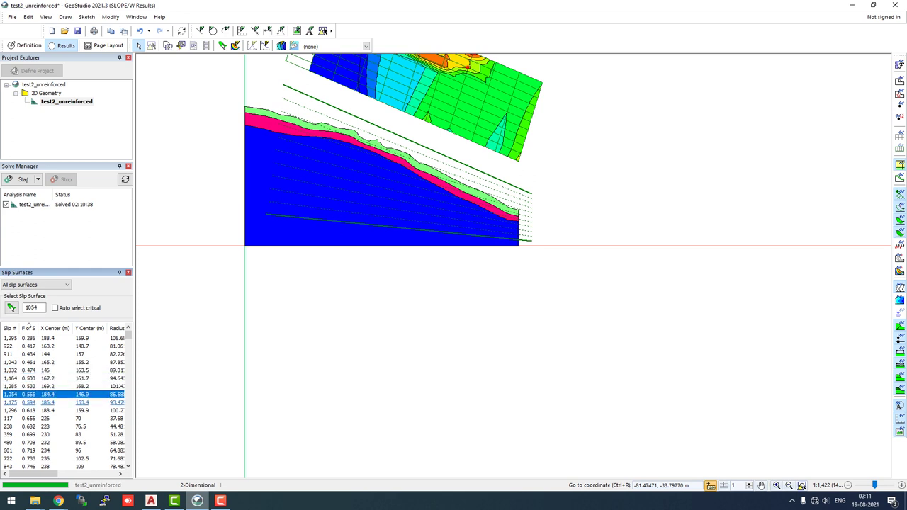
Further down the list, display slip surfaces 75, 964, 1327, 459 and 822.
{"action": "scroll", "coordinate": [29, 403], "scroll_direction": "down", "scroll_amount": 1}
{"action": "scroll", "coordinate": [28, 403], "scroll_direction": "down", "scroll_amount": 2}
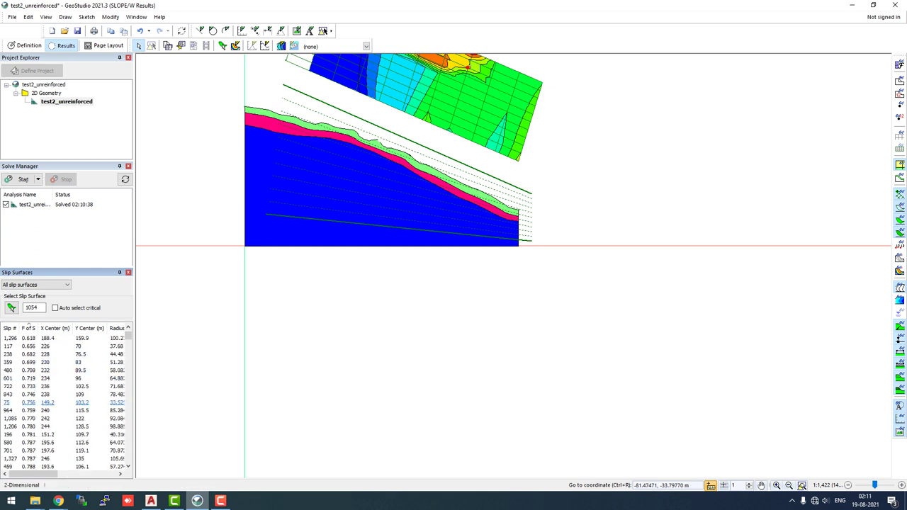
{"action": "left_click", "coordinate": [28, 403]}
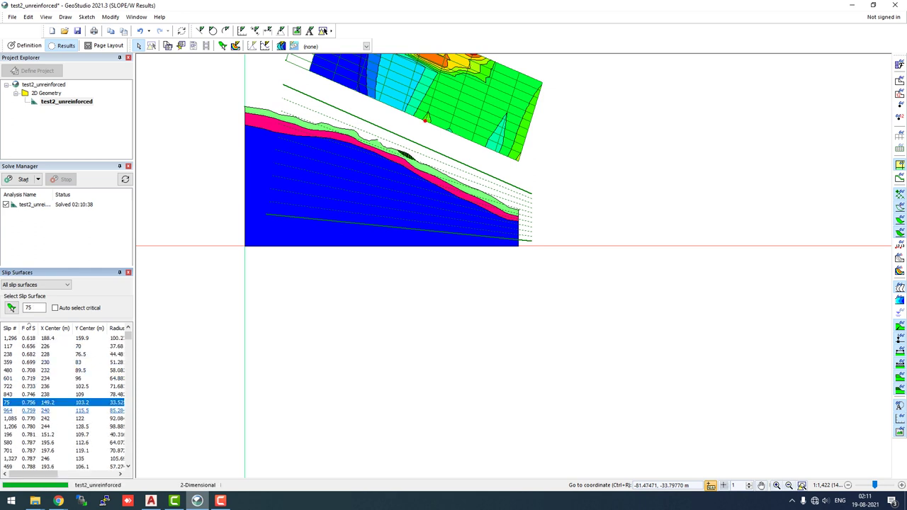
{"action": "left_click", "coordinate": [28, 410]}
{"action": "scroll", "coordinate": [29, 410], "scroll_direction": "down", "scroll_amount": 2}
{"action": "left_click", "coordinate": [28, 410]}
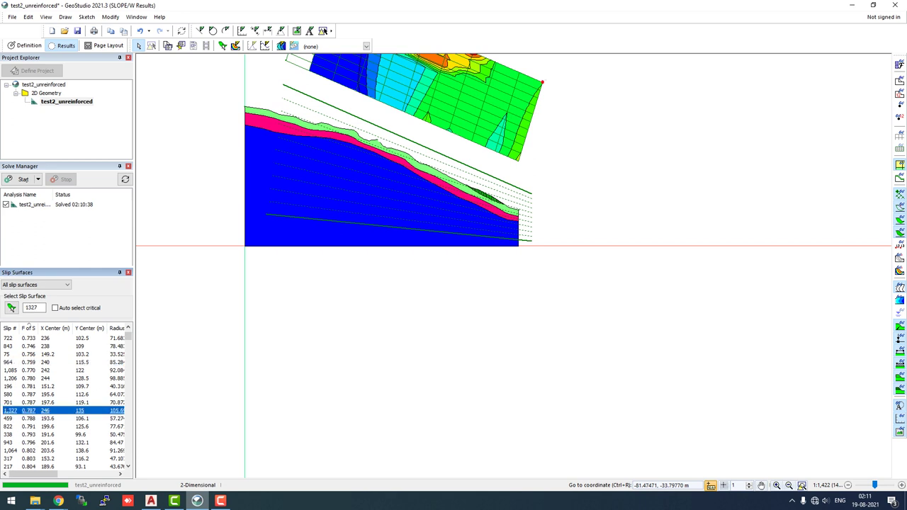
{"action": "left_click", "coordinate": [28, 418]}
{"action": "left_click", "coordinate": [29, 427]}
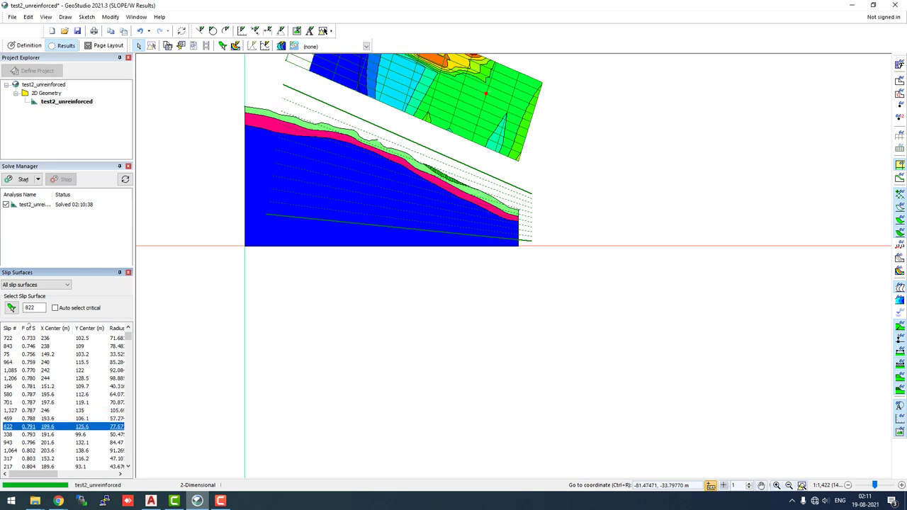
Display slip surfaces 1195, 569, 448 and 327, ending on slip 559 (FS 0.837).
{"action": "scroll", "coordinate": [64, 404], "scroll_direction": "down", "scroll_amount": 5}
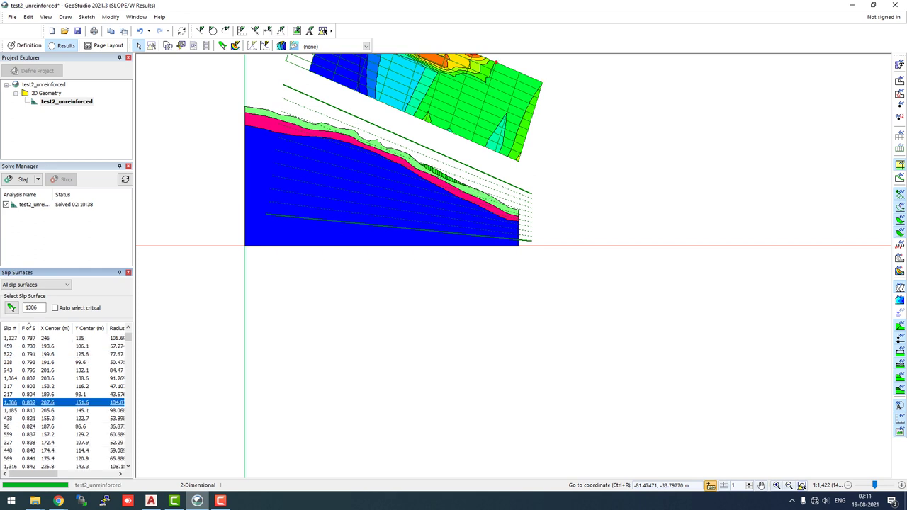
{"action": "left_click", "coordinate": [28, 402]}
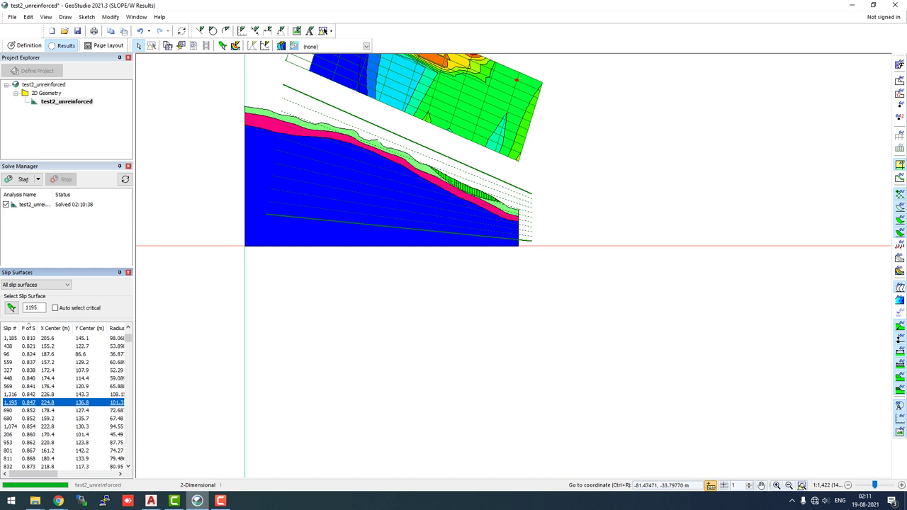
{"action": "left_click", "coordinate": [28, 387]}
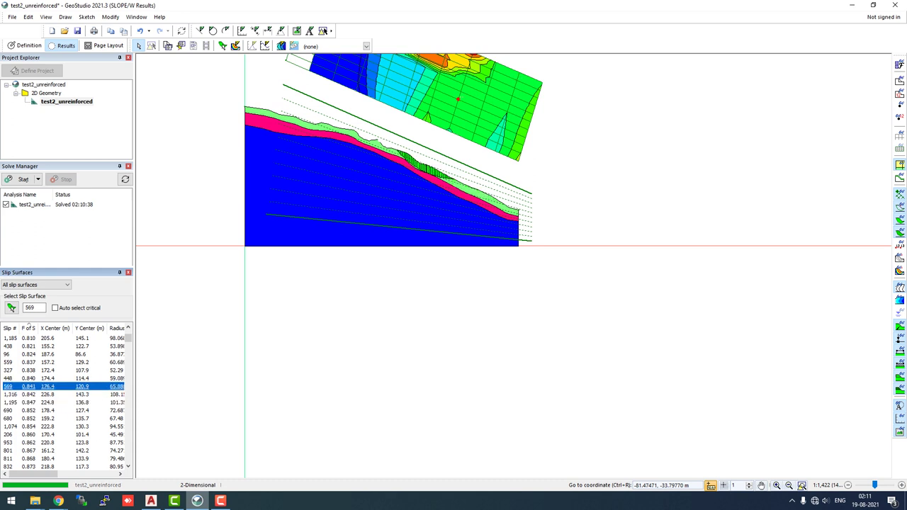
{"action": "left_click", "coordinate": [29, 378]}
{"action": "left_click", "coordinate": [28, 371]}
{"action": "left_click", "coordinate": [28, 362]}
{"action": "scroll", "coordinate": [29, 362], "scroll_direction": "up", "scroll_amount": 2}
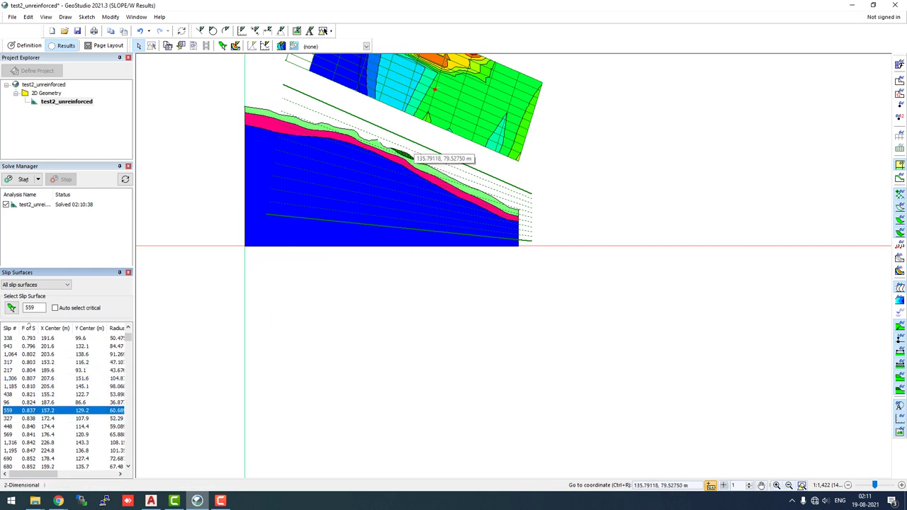
{"action": "scroll", "coordinate": [412, 166], "scroll_direction": "up", "scroll_amount": 3}
{"action": "scroll", "coordinate": [451, 179], "scroll_direction": "up", "scroll_amount": 1}
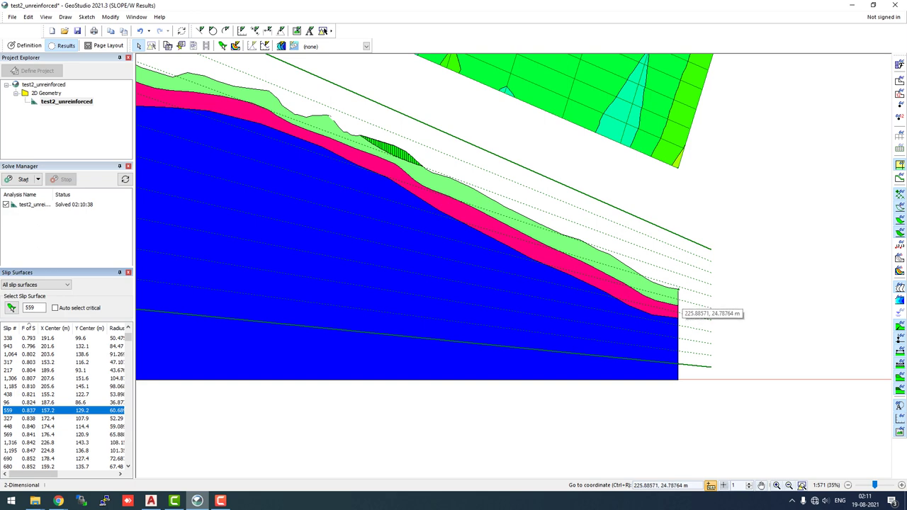
{"action": "scroll", "coordinate": [712, 295], "scroll_direction": "down", "scroll_amount": 2}
{"action": "scroll", "coordinate": [712, 295], "scroll_direction": "down", "scroll_amount": 1}
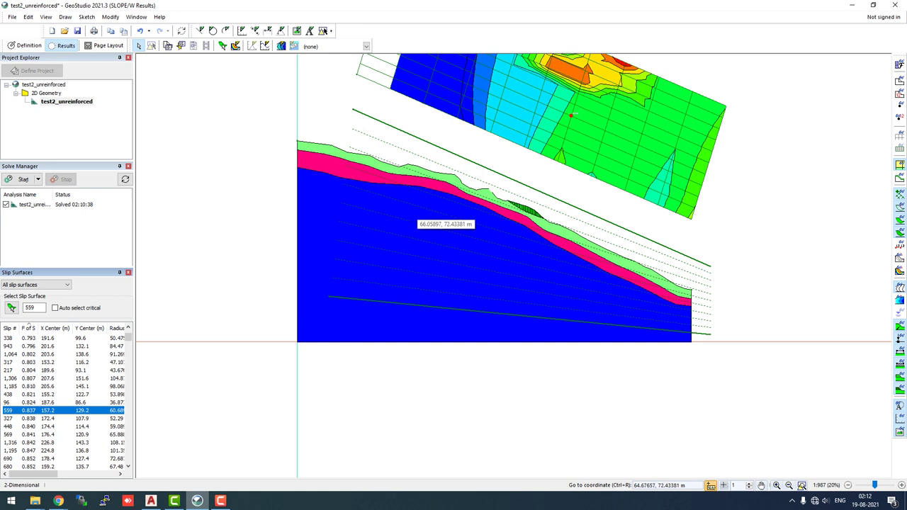
Show slip surface 922, then step down through the low-FS surfaces toward slip 1285.
{"action": "scroll", "coordinate": [64, 396], "scroll_direction": "up", "scroll_amount": 6}
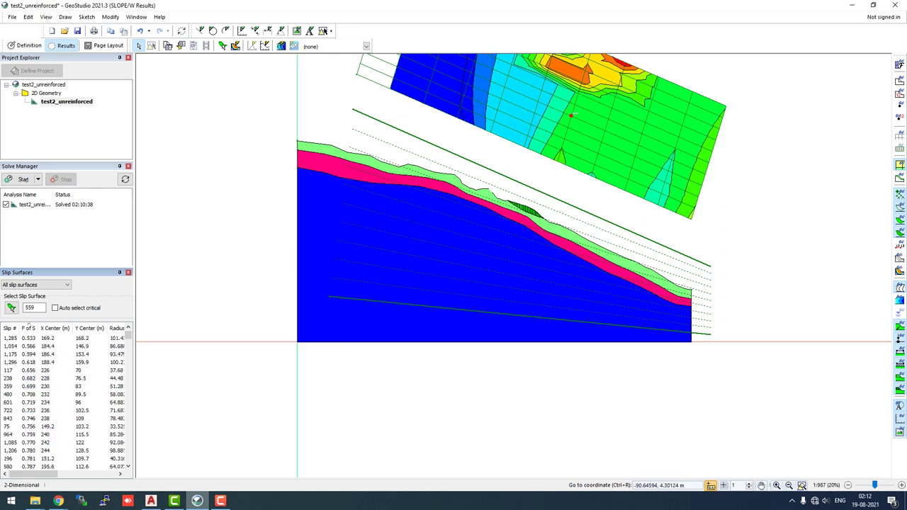
{"action": "left_click", "coordinate": [28, 345]}
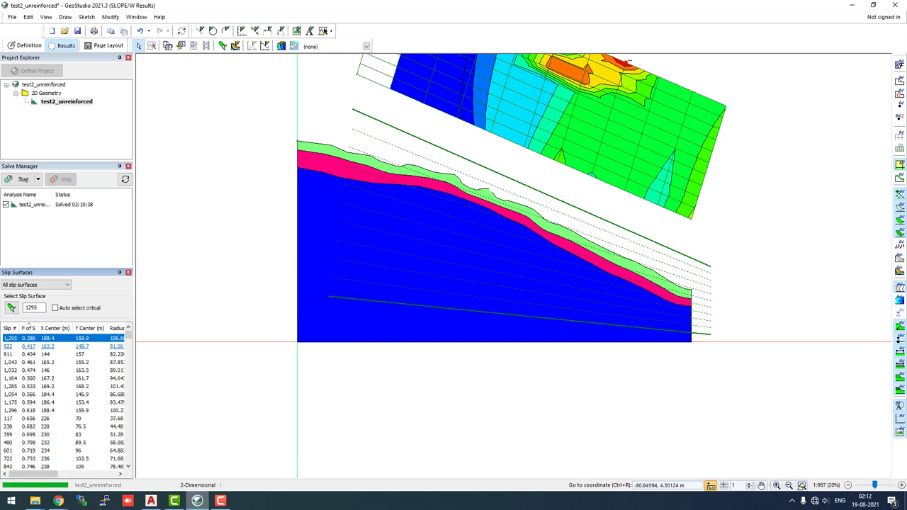
{"action": "key", "text": "Down"}
{"action": "key", "text": "Down"}
{"action": "key", "text": "Down"}
{"action": "key", "text": "Down"}
{"action": "key", "text": "Down"}
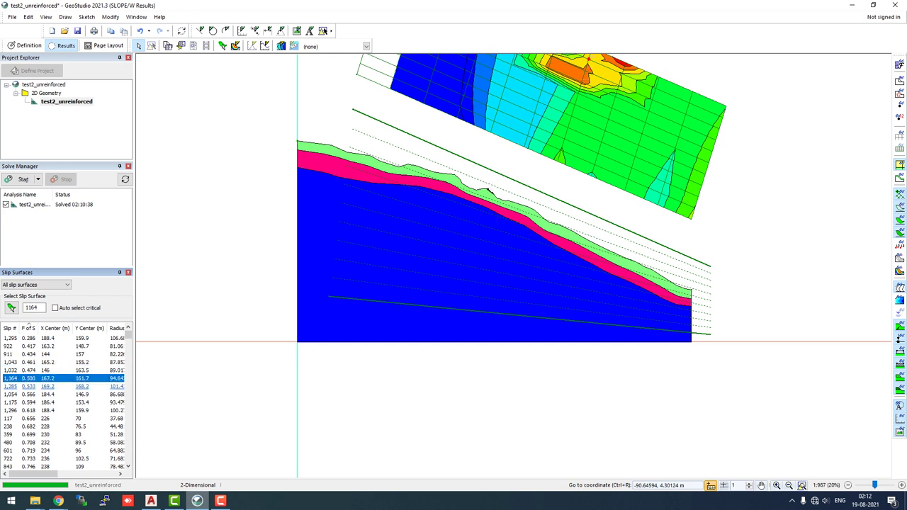